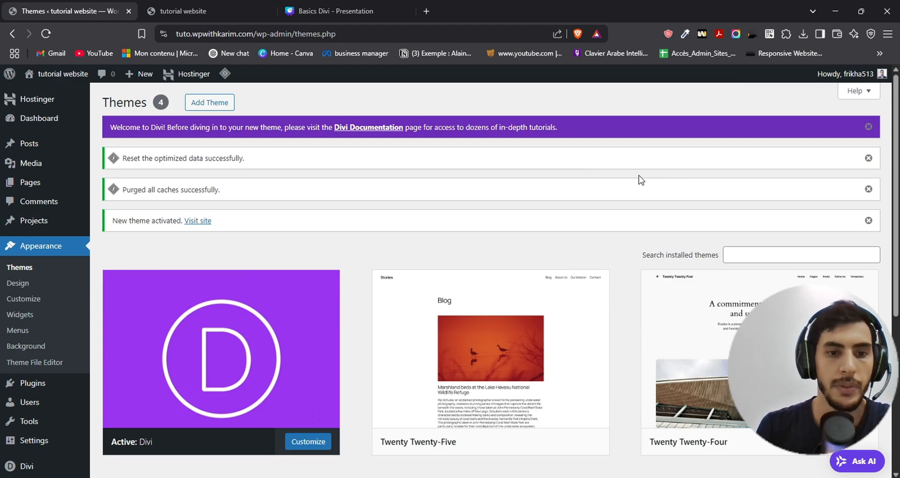
Reload the installed themes page and check that Divi is the active theme.
{"action": "scroll", "coordinate": [418, 181], "scroll_direction": "down", "scroll_amount": 3}
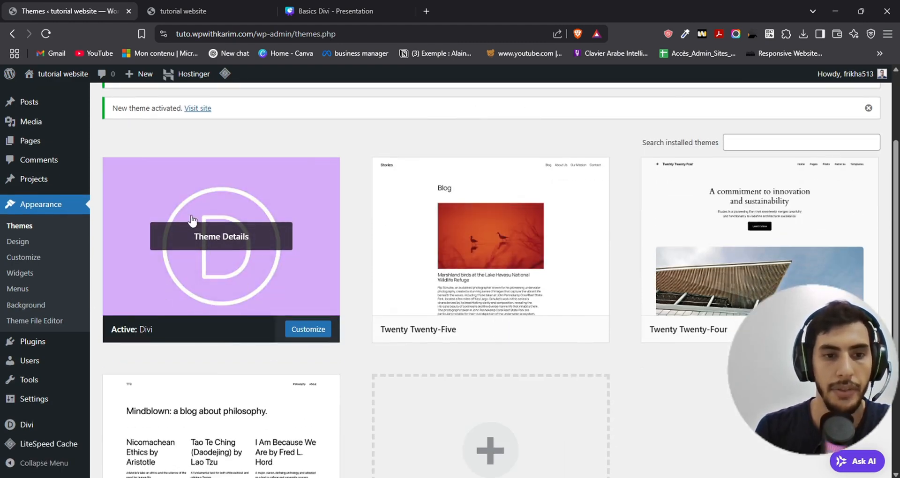
{"action": "scroll", "coordinate": [332, 211], "scroll_direction": "up", "scroll_amount": 3}
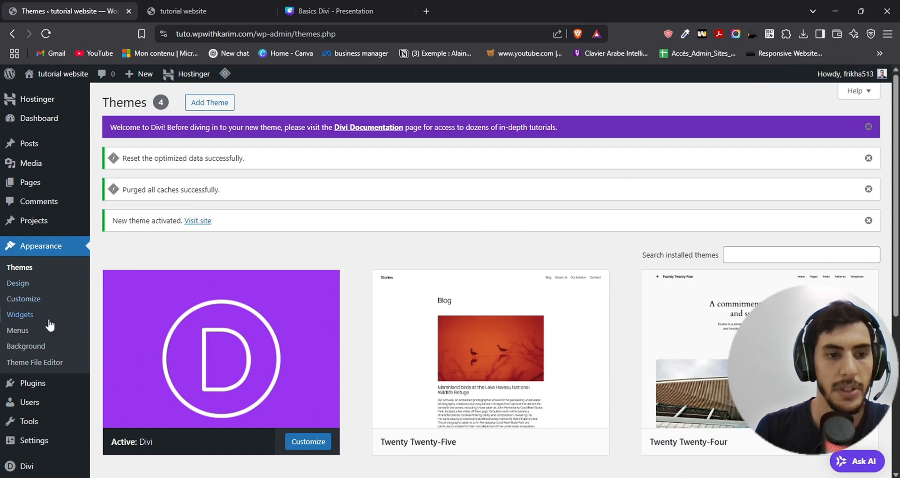
{"action": "left_click", "coordinate": [6, 262]}
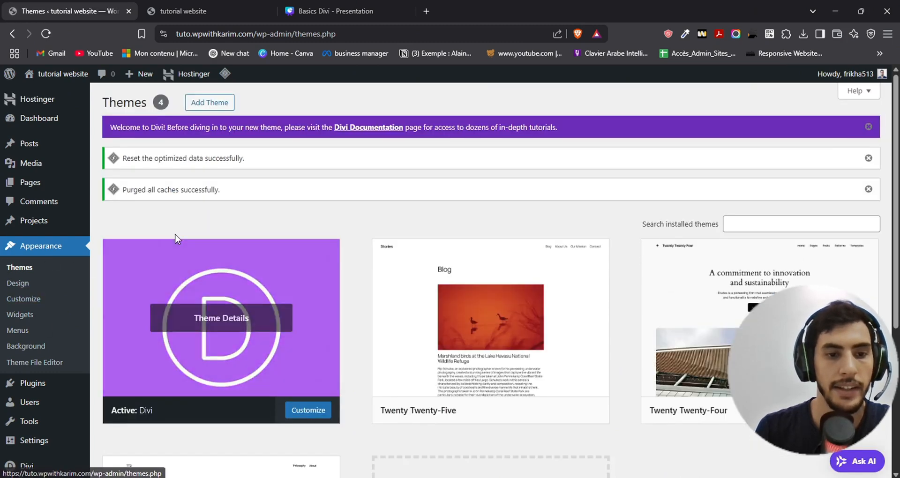
{"action": "scroll", "coordinate": [175, 235], "scroll_direction": "down", "scroll_amount": 3}
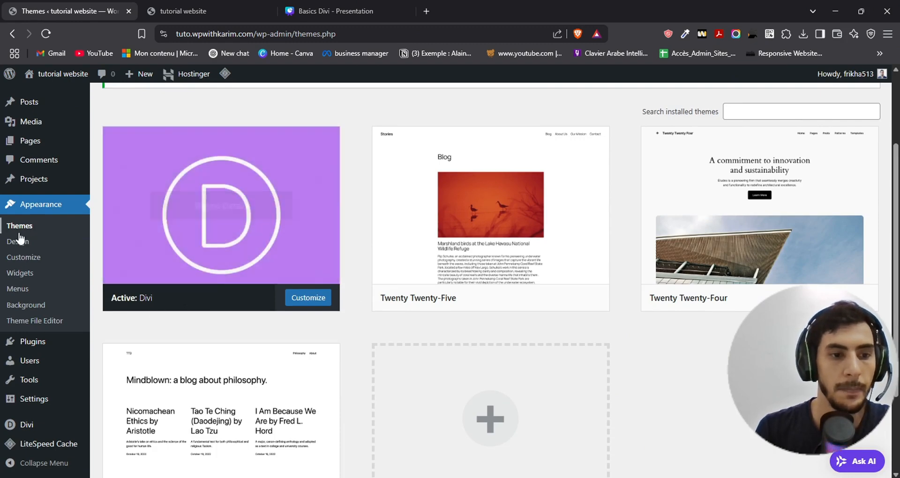
{"action": "scroll", "coordinate": [15, 235], "scroll_direction": "down", "scroll_amount": 2}
Open the Divi Theme Options and examine the username, API key and version rollback settings for updates.
{"action": "mouse_move", "coordinate": [26, 427]}
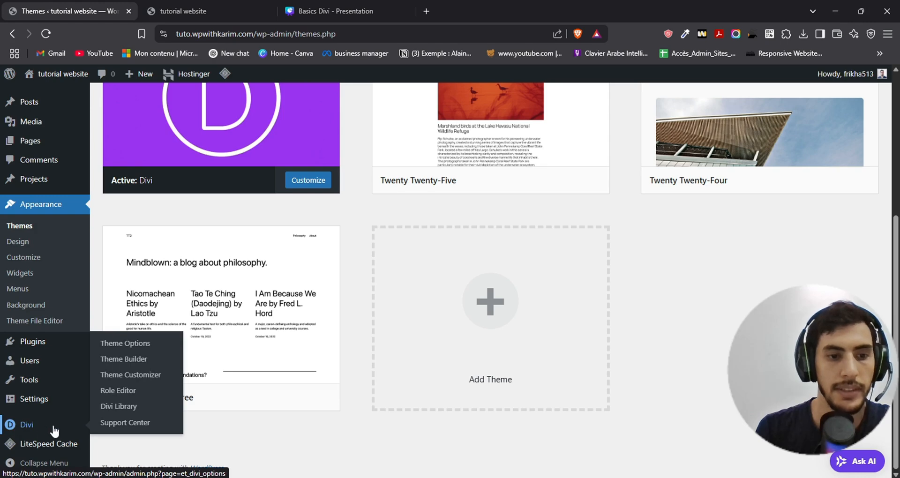
{"action": "left_click", "coordinate": [123, 344]}
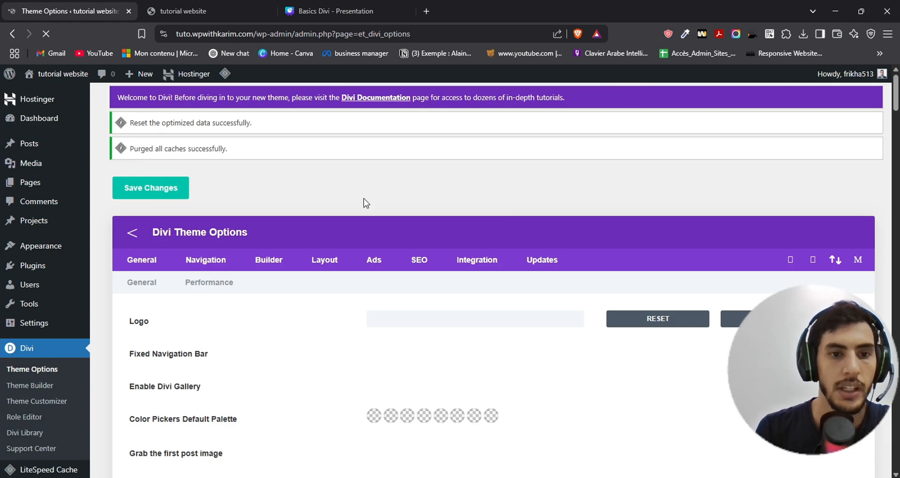
{"action": "left_click", "coordinate": [544, 260]}
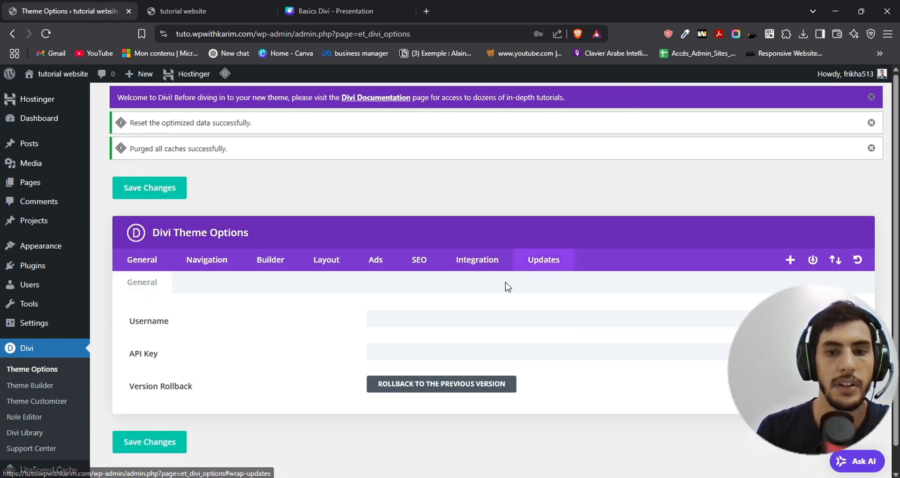
{"action": "scroll", "coordinate": [206, 263], "scroll_direction": "down", "scroll_amount": 1}
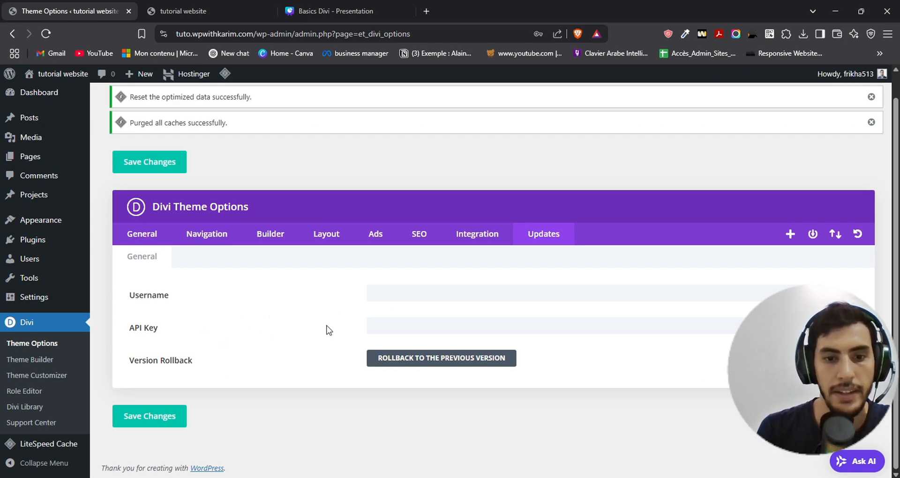
{"action": "scroll", "coordinate": [247, 313], "scroll_direction": "up", "scroll_amount": 1}
{"action": "scroll", "coordinate": [247, 313], "scroll_direction": "down", "scroll_amount": 1}
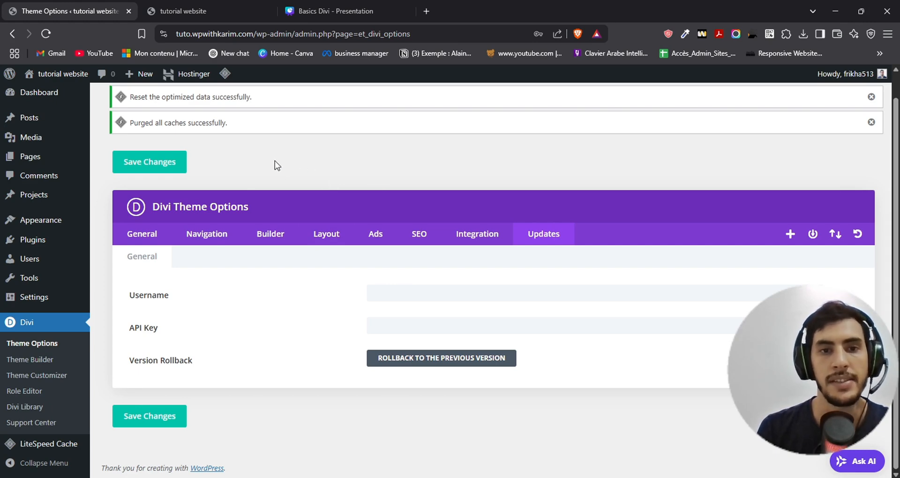
Examine the general Divi options for the logo, fixed navigation bar, Divi gallery and default color palette.
{"action": "left_click", "coordinate": [143, 236]}
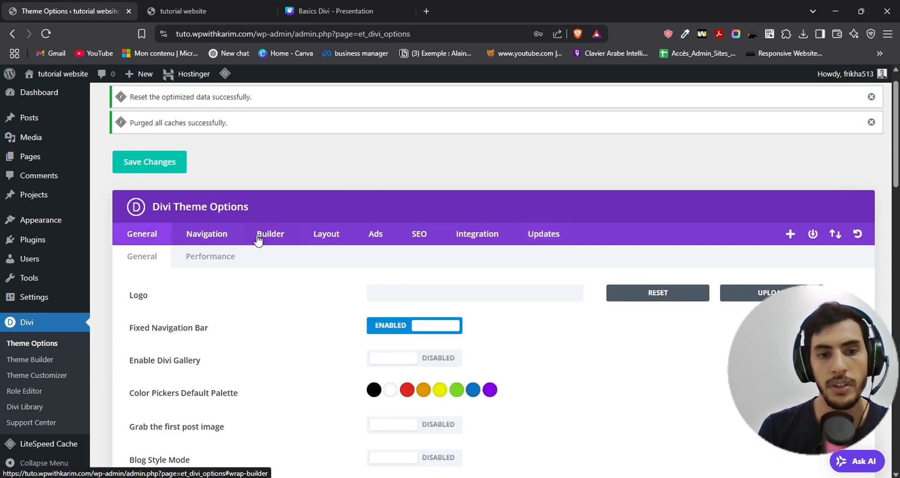
{"action": "scroll", "coordinate": [171, 265], "scroll_direction": "down", "scroll_amount": 4}
{"action": "scroll", "coordinate": [134, 266], "scroll_direction": "up", "scroll_amount": 5}
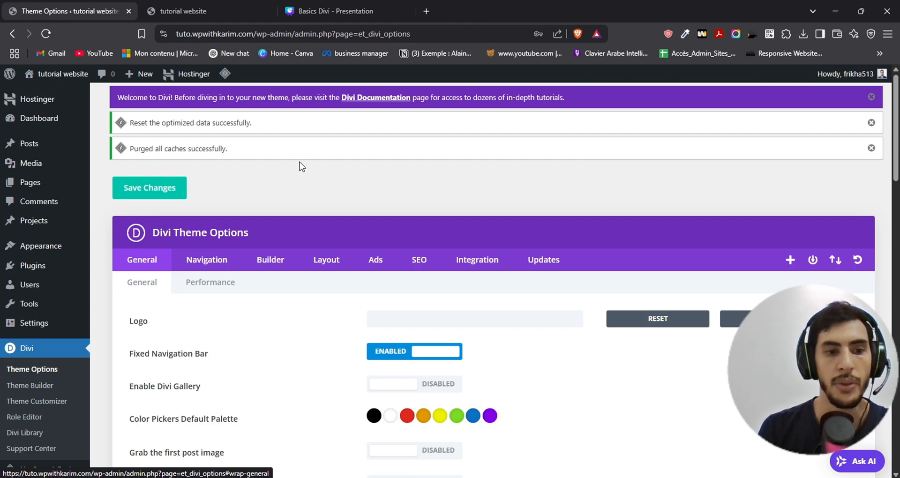
{"action": "scroll", "coordinate": [164, 201], "scroll_direction": "down", "scroll_amount": 2}
{"action": "scroll", "coordinate": [85, 281], "scroll_direction": "up", "scroll_amount": 1}
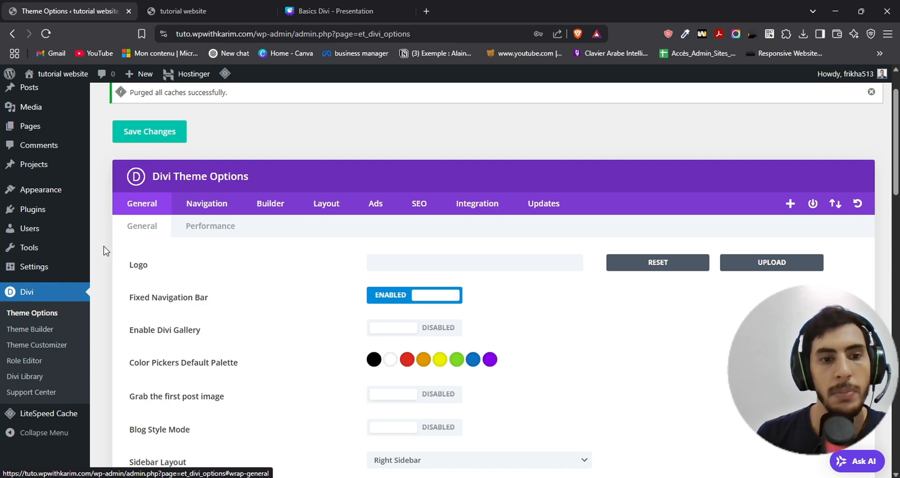
{"action": "scroll", "coordinate": [104, 250], "scroll_direction": "down", "scroll_amount": 2}
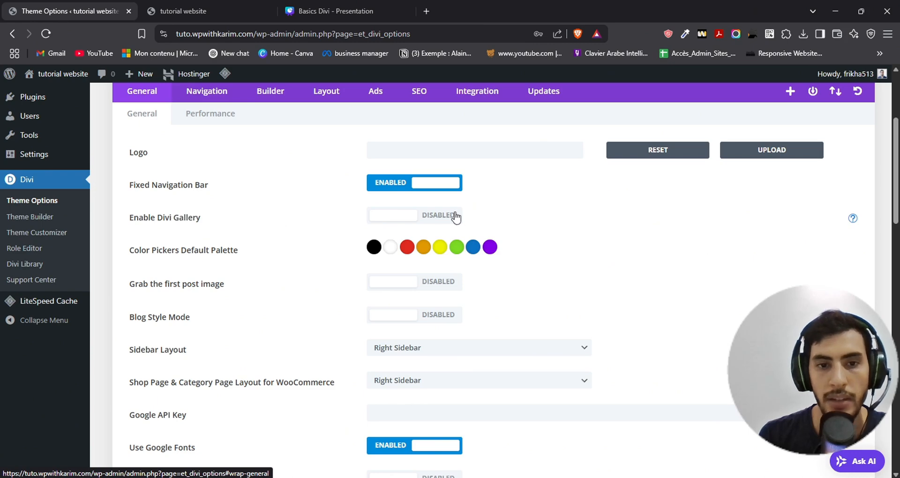
Examine the general options for Google Fonts, Google Maps script, social media icons, profile URLs and displayed post counts.
{"action": "scroll", "coordinate": [273, 221], "scroll_direction": "down", "scroll_amount": 4}
{"action": "scroll", "coordinate": [246, 219], "scroll_direction": "down", "scroll_amount": 4}
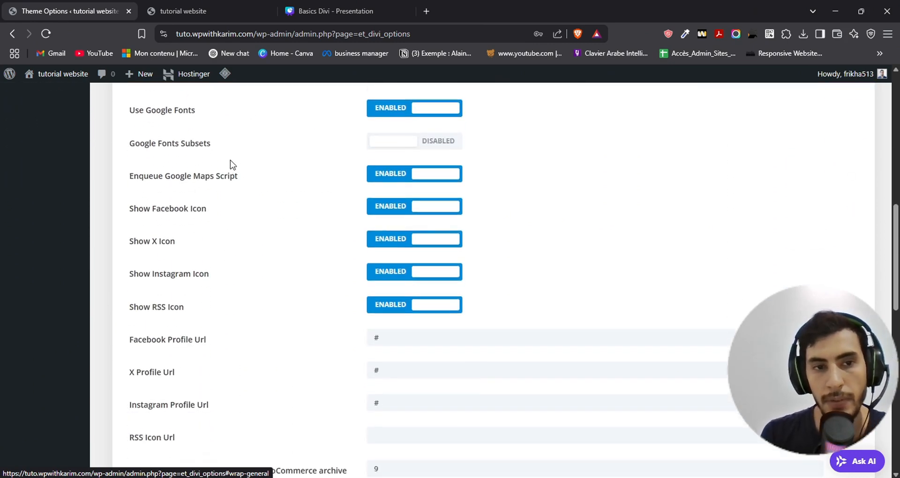
{"action": "scroll", "coordinate": [194, 159], "scroll_direction": "down", "scroll_amount": 1}
{"action": "scroll", "coordinate": [189, 171], "scroll_direction": "down", "scroll_amount": 6}
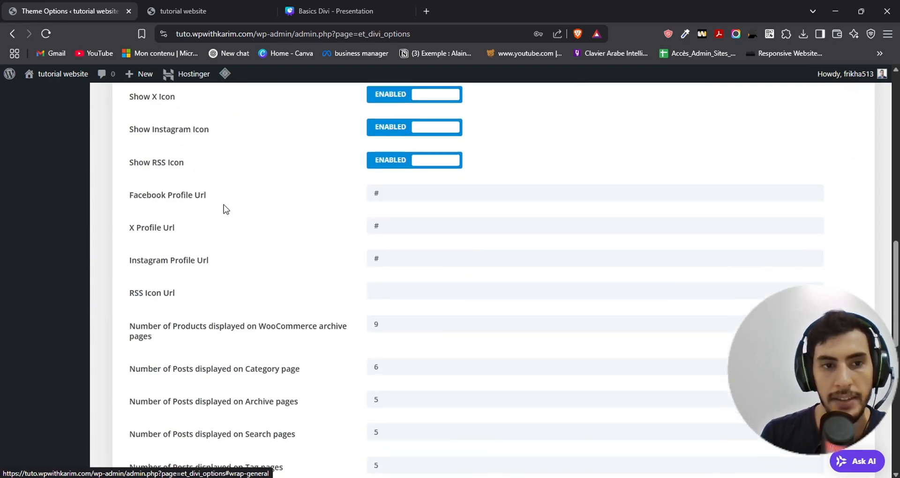
{"action": "scroll", "coordinate": [210, 232], "scroll_direction": "up", "scroll_amount": 6}
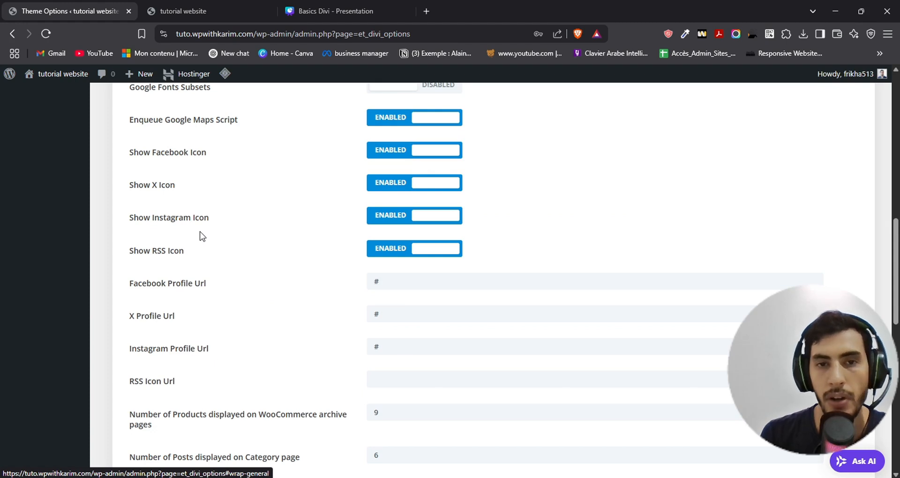
{"action": "scroll", "coordinate": [197, 238], "scroll_direction": "up", "scroll_amount": 3}
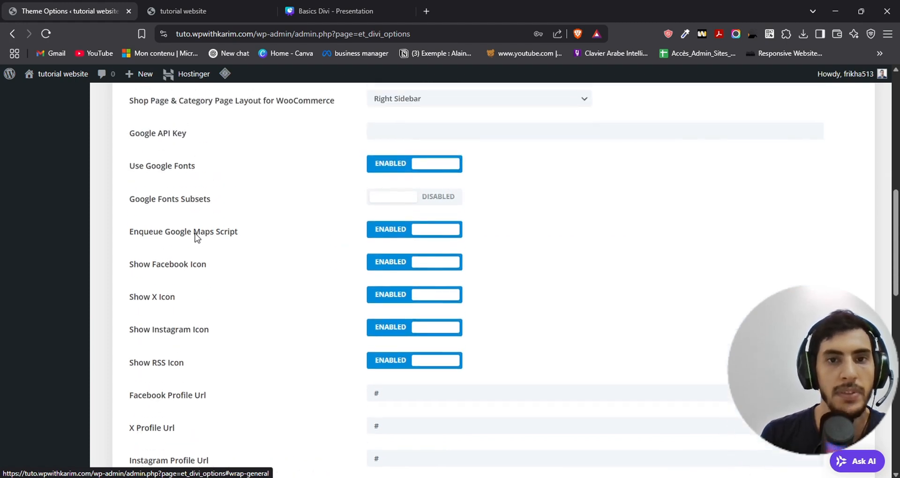
{"action": "scroll", "coordinate": [208, 270], "scroll_direction": "down", "scroll_amount": 1}
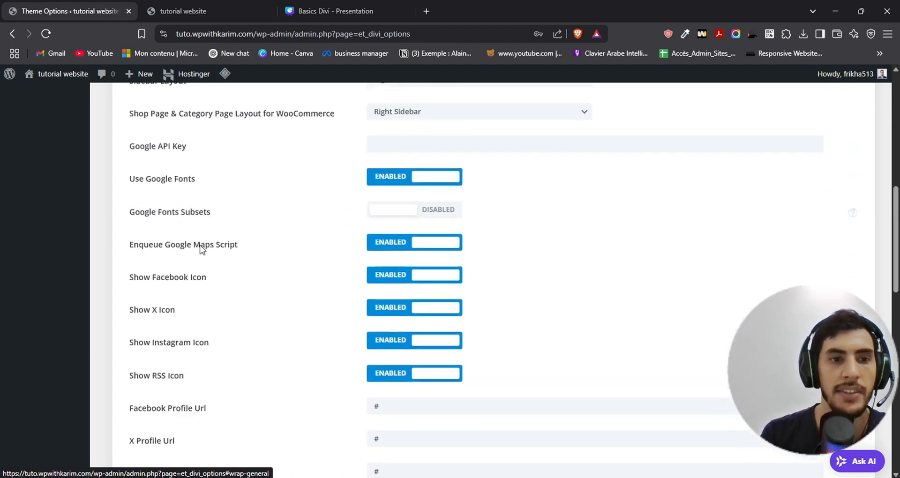
{"action": "scroll", "coordinate": [200, 247], "scroll_direction": "up", "scroll_amount": 1}
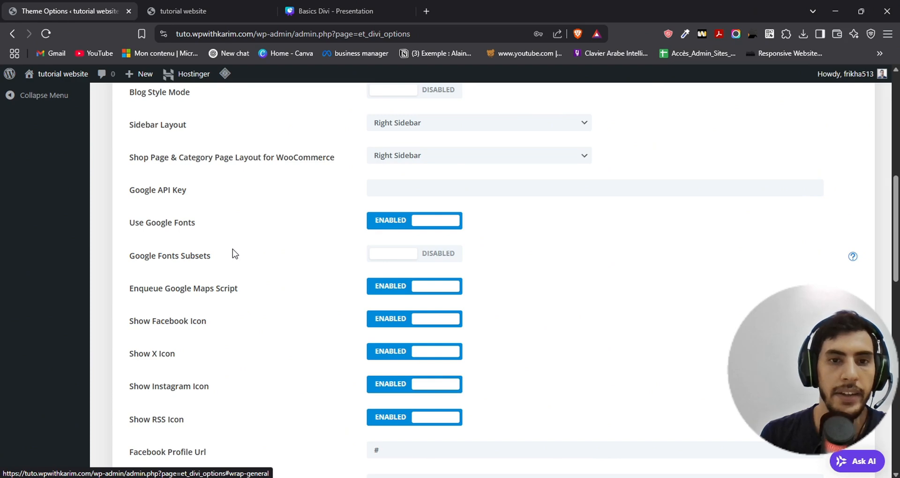
{"action": "scroll", "coordinate": [235, 253], "scroll_direction": "down", "scroll_amount": 2}
{"action": "scroll", "coordinate": [225, 298], "scroll_direction": "up", "scroll_amount": 10}
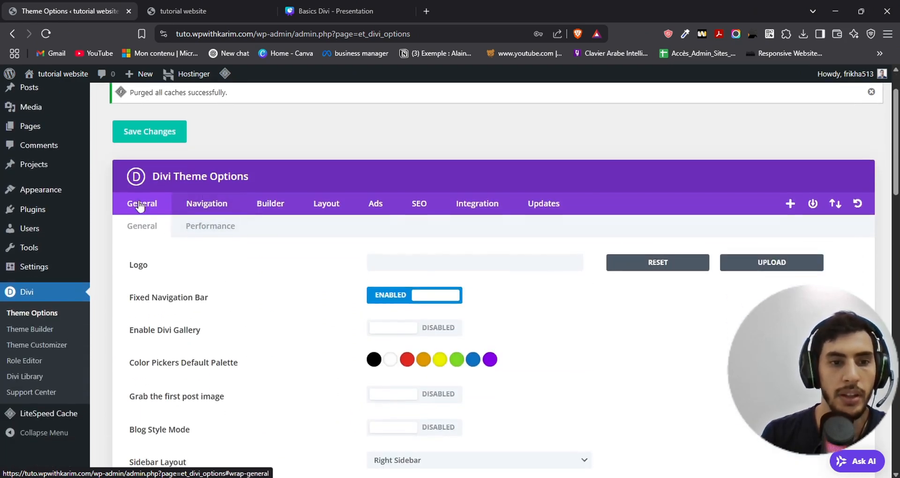
Look through the Divi theme options for Navigation, Builder, Layout, Ads and SEO.
{"action": "left_click", "coordinate": [225, 205]}
{"action": "scroll", "coordinate": [281, 272], "scroll_direction": "down", "scroll_amount": 1}
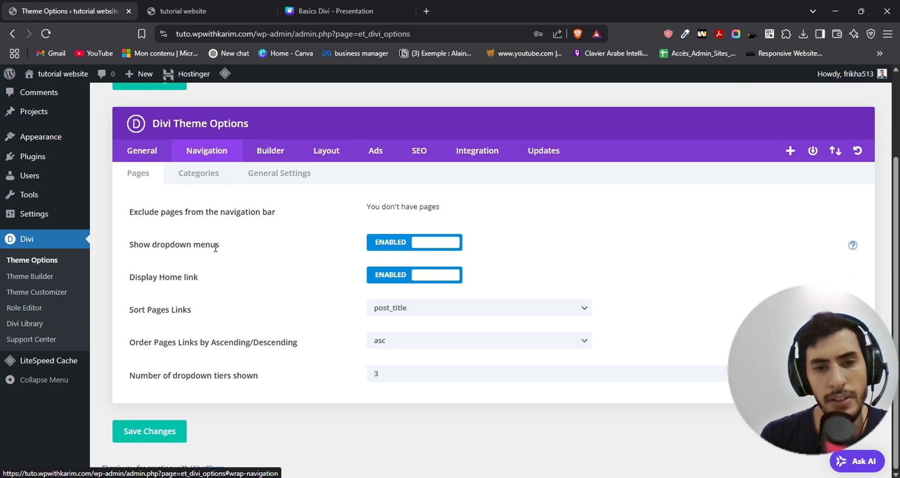
{"action": "left_click", "coordinate": [264, 151]}
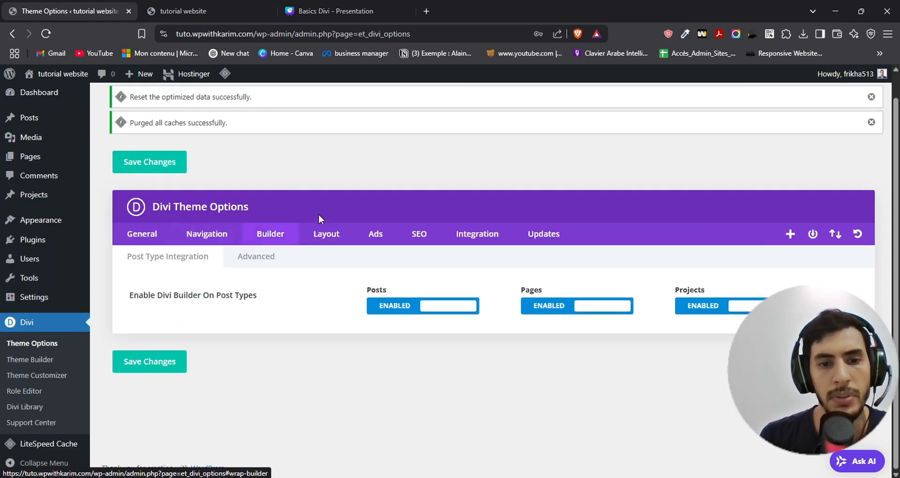
{"action": "left_click", "coordinate": [322, 233]}
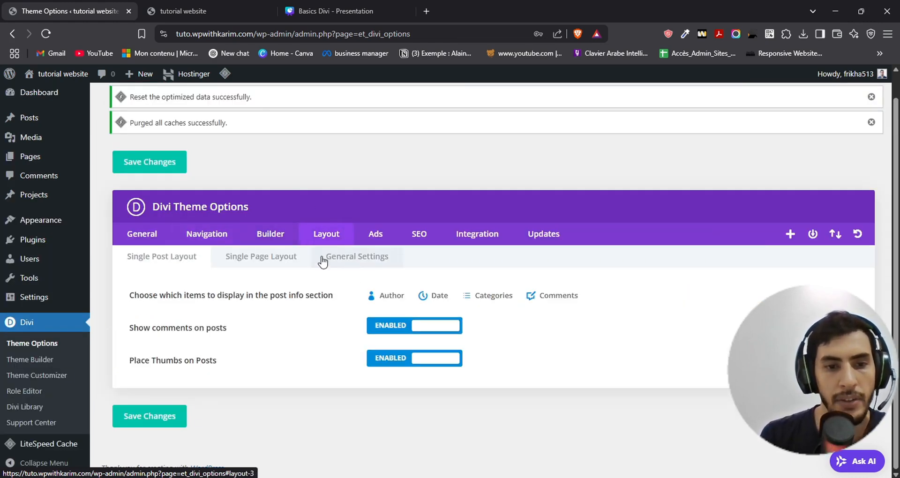
{"action": "left_click", "coordinate": [380, 237]}
{"action": "left_click", "coordinate": [418, 237]}
Examine the Integration options for adding code to the head, body and top or bottom of posts, and return to the General options.
{"action": "left_click", "coordinate": [480, 237]}
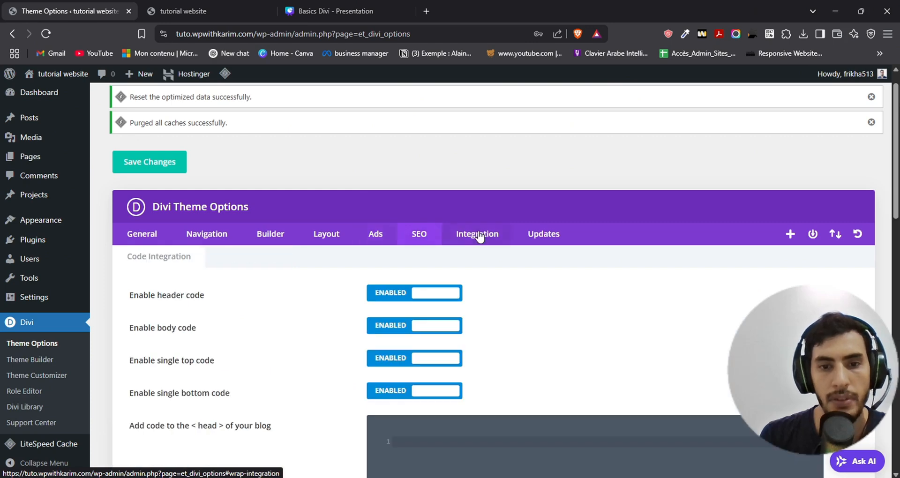
{"action": "scroll", "coordinate": [281, 253], "scroll_direction": "down", "scroll_amount": 2}
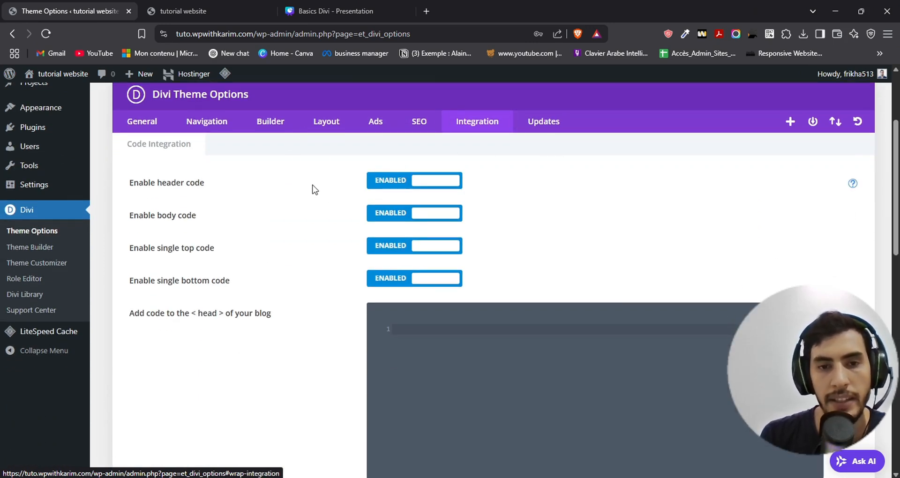
{"action": "scroll", "coordinate": [304, 189], "scroll_direction": "down", "scroll_amount": 10}
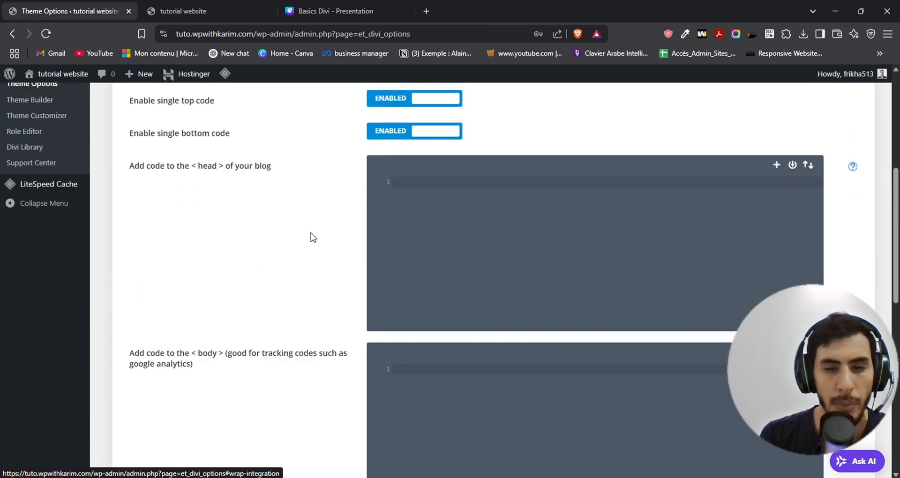
{"action": "scroll", "coordinate": [308, 244], "scroll_direction": "up", "scroll_amount": 15}
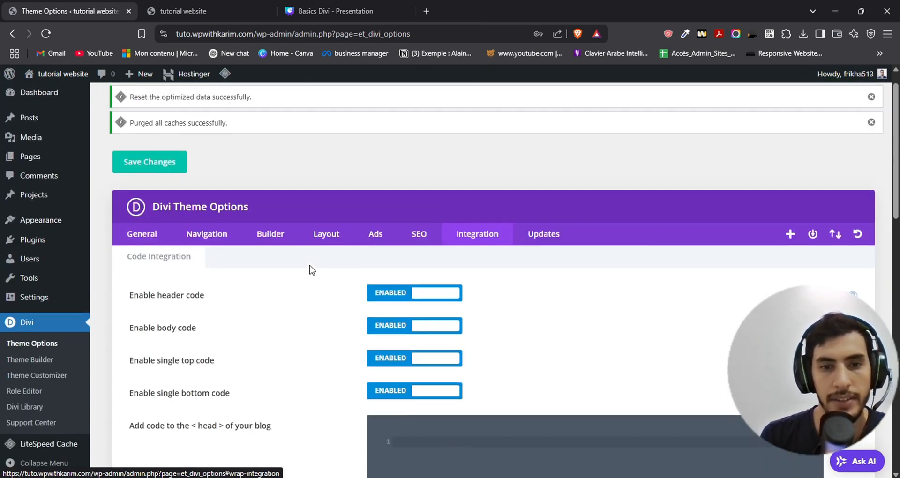
{"action": "scroll", "coordinate": [300, 270], "scroll_direction": "down", "scroll_amount": 3}
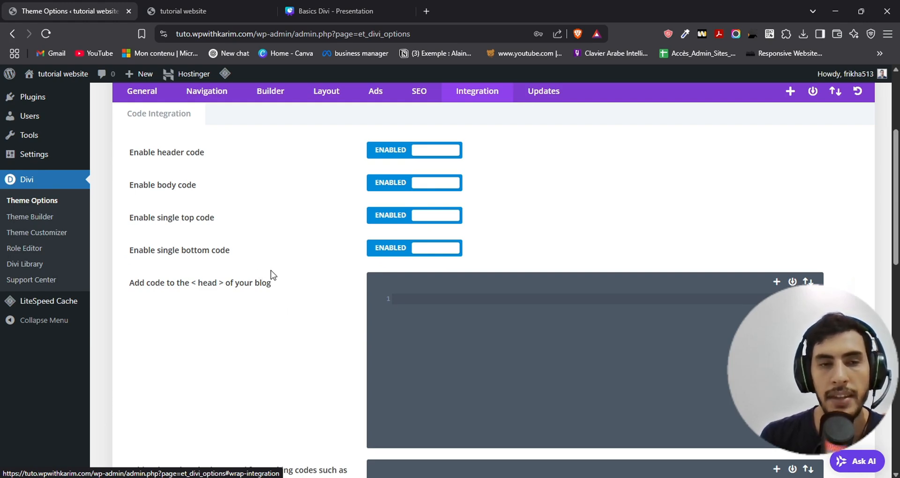
{"action": "scroll", "coordinate": [284, 259], "scroll_direction": "down", "scroll_amount": 1}
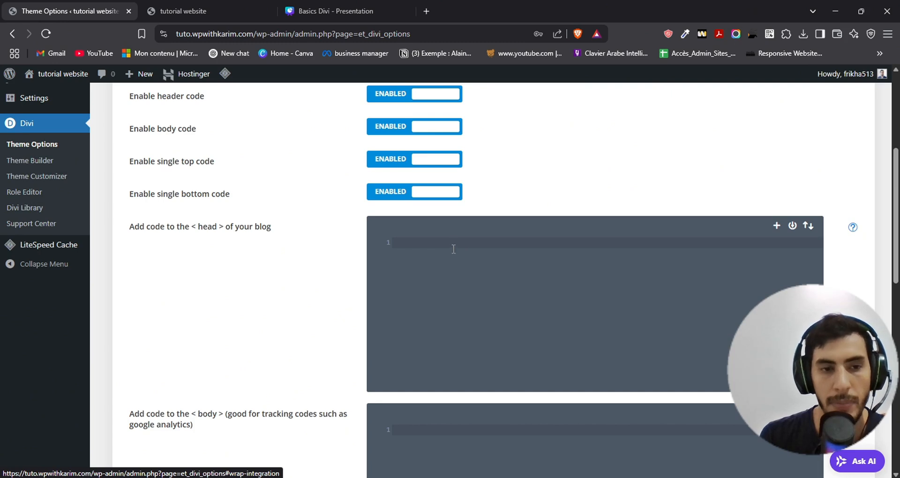
{"action": "scroll", "coordinate": [454, 249], "scroll_direction": "down", "scroll_amount": 1}
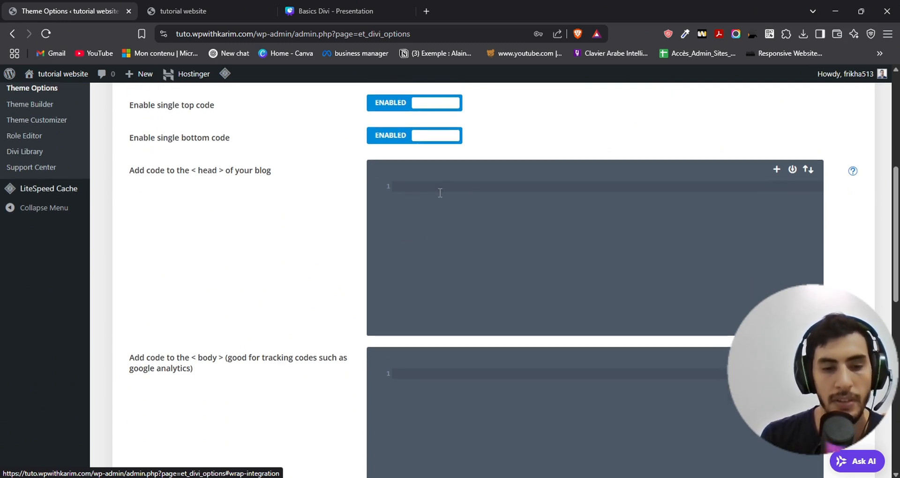
{"action": "scroll", "coordinate": [420, 206], "scroll_direction": "down", "scroll_amount": 2}
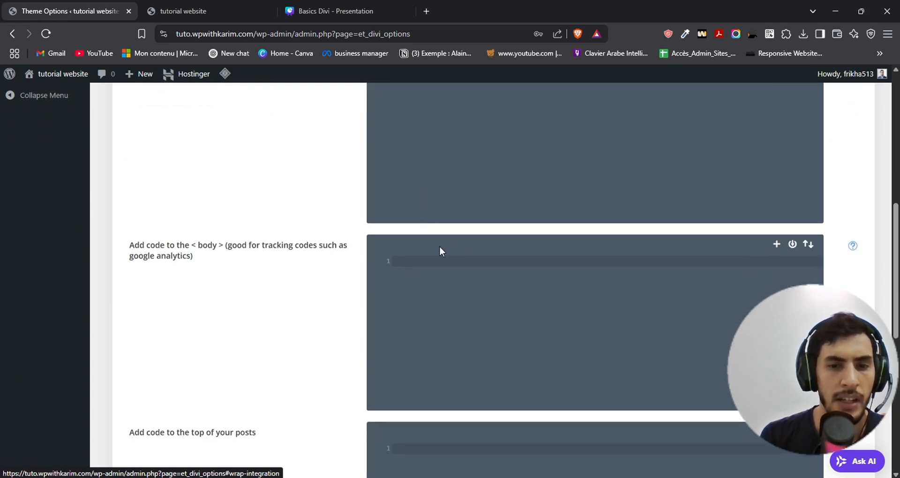
{"action": "scroll", "coordinate": [421, 264], "scroll_direction": "up", "scroll_amount": 2}
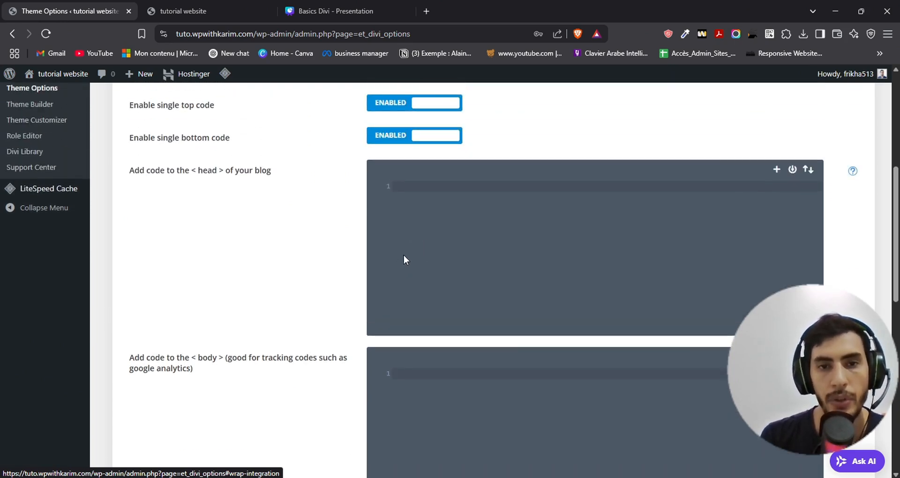
{"action": "scroll", "coordinate": [472, 219], "scroll_direction": "down", "scroll_amount": 5}
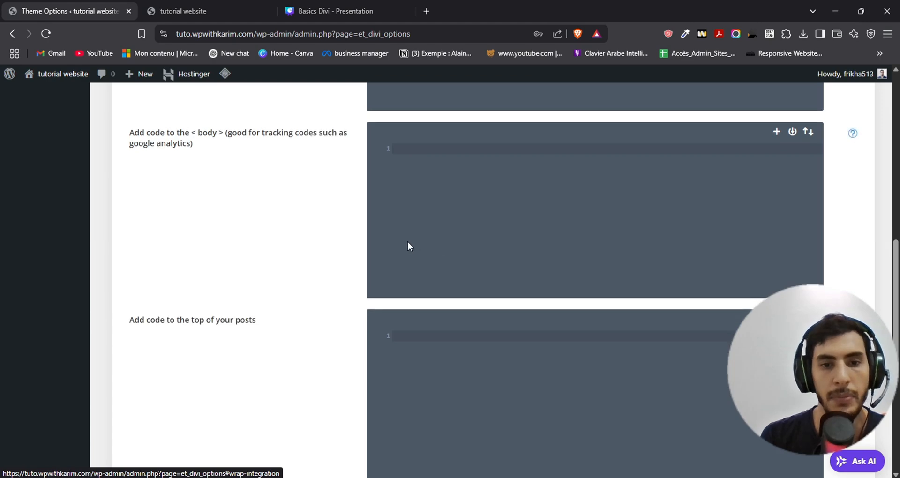
{"action": "scroll", "coordinate": [417, 237], "scroll_direction": "down", "scroll_amount": 2}
{"action": "scroll", "coordinate": [424, 230], "scroll_direction": "down", "scroll_amount": 2}
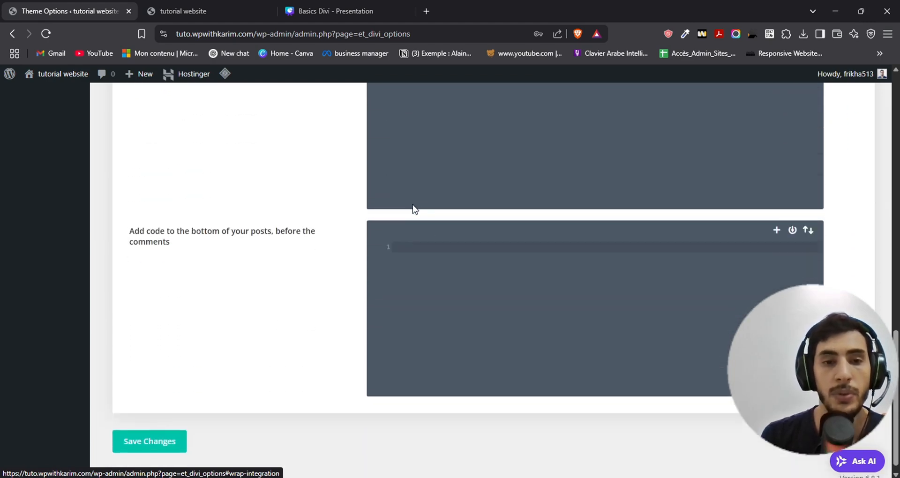
{"action": "scroll", "coordinate": [408, 226], "scroll_direction": "up", "scroll_amount": 20}
{"action": "left_click", "coordinate": [142, 259]}
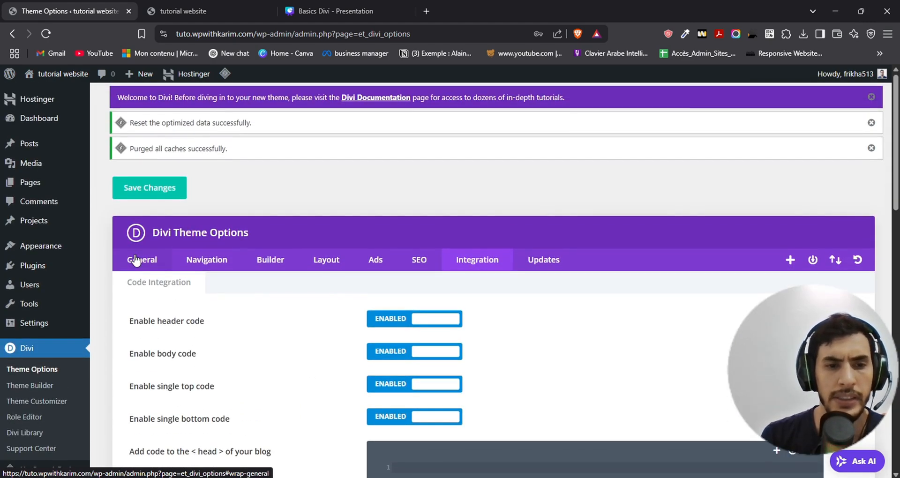
Examine the rest of the general Divi options, including the Custom CSS box, back to top button, smooth scrolling and responsive images.
{"action": "scroll", "coordinate": [219, 233], "scroll_direction": "down", "scroll_amount": 20}
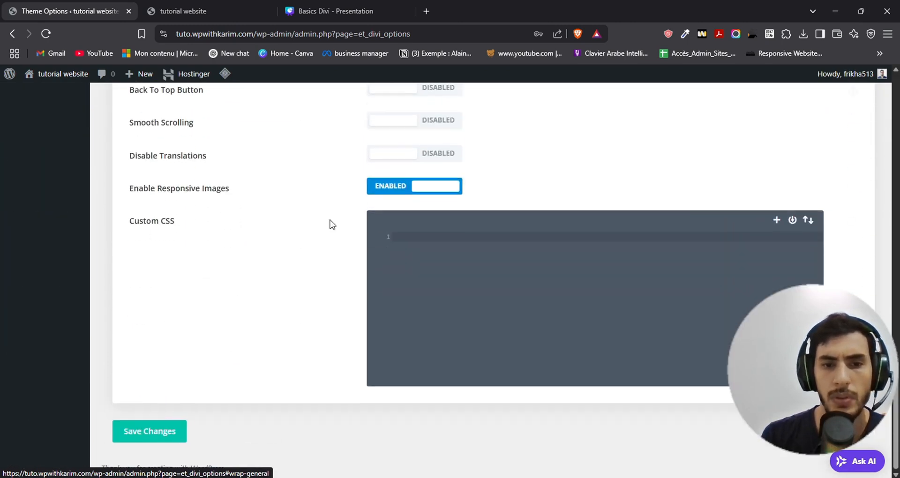
{"action": "left_click", "coordinate": [473, 233]}
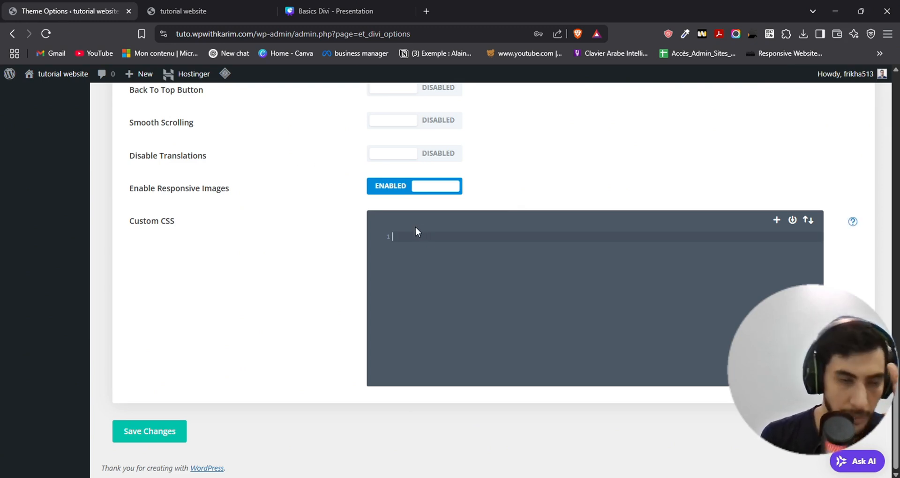
{"action": "scroll", "coordinate": [354, 225], "scroll_direction": "up", "scroll_amount": 5}
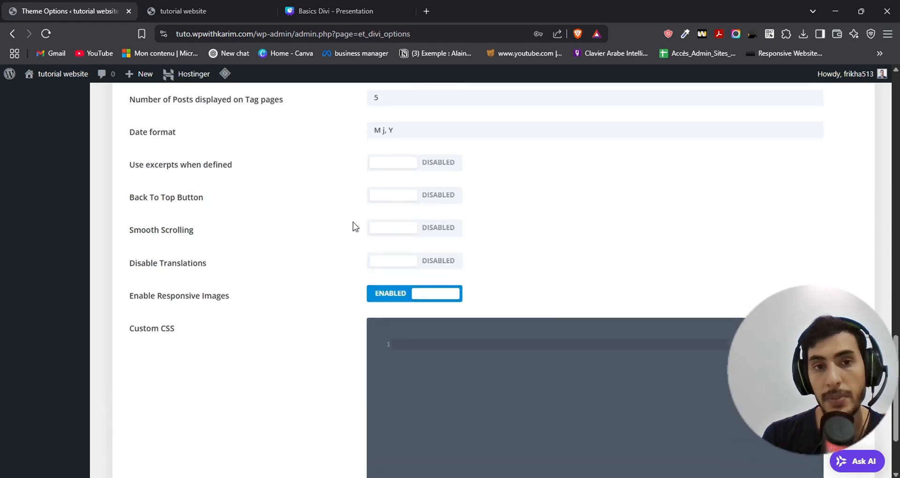
{"action": "scroll", "coordinate": [305, 217], "scroll_direction": "up", "scroll_amount": 10}
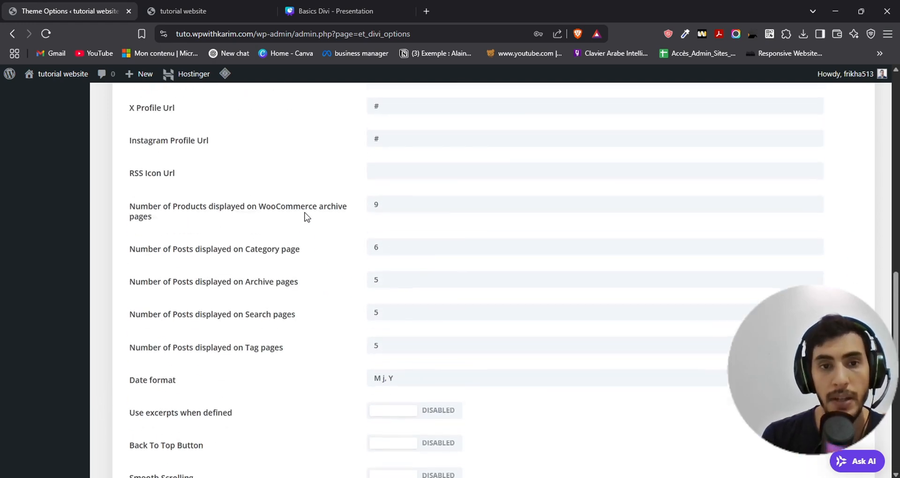
{"action": "scroll", "coordinate": [296, 217], "scroll_direction": "up", "scroll_amount": 8}
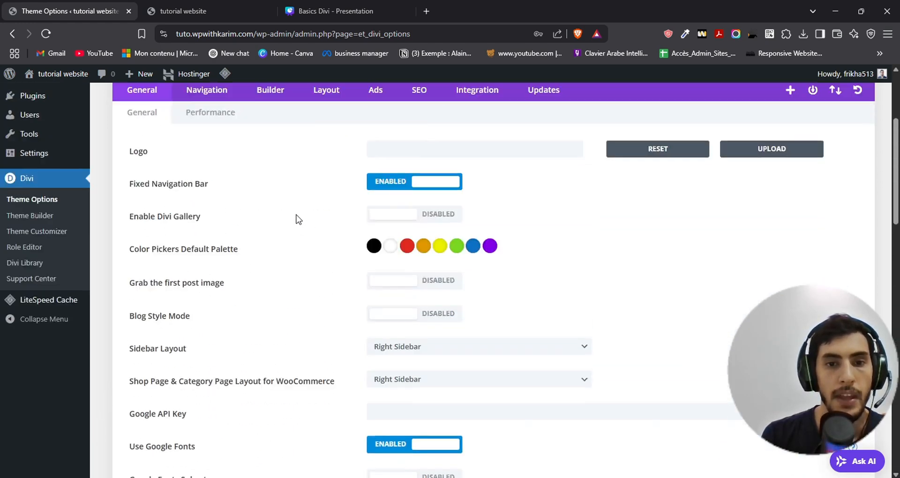
Examine the Performance options within Divi's General settings, from Dynamic Module Framework to Defer Additional Third Party Scripts.
{"action": "left_click", "coordinate": [205, 220]}
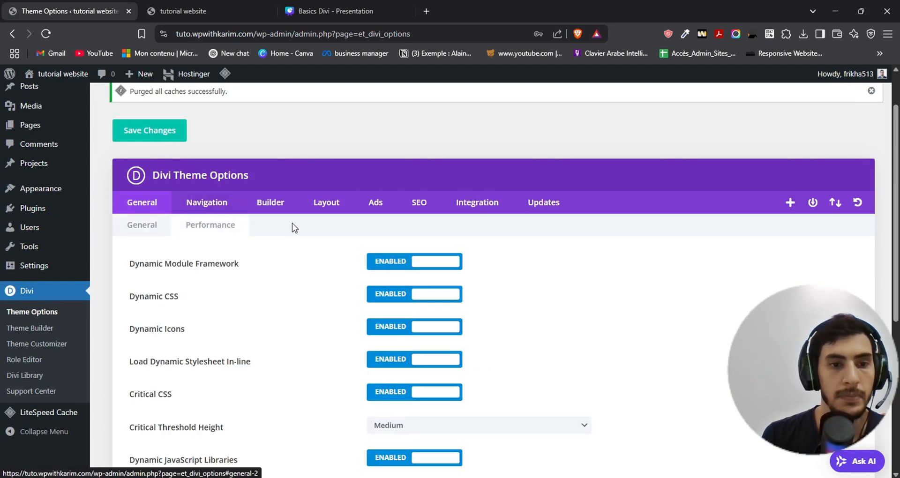
{"action": "scroll", "coordinate": [281, 230], "scroll_direction": "down", "scroll_amount": 1}
{"action": "scroll", "coordinate": [281, 188], "scroll_direction": "down", "scroll_amount": 4}
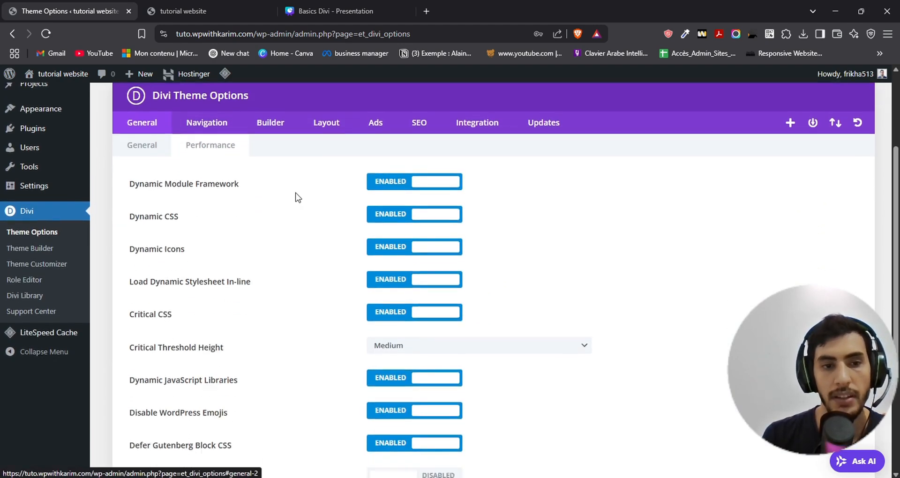
{"action": "scroll", "coordinate": [245, 197], "scroll_direction": "up", "scroll_amount": 4}
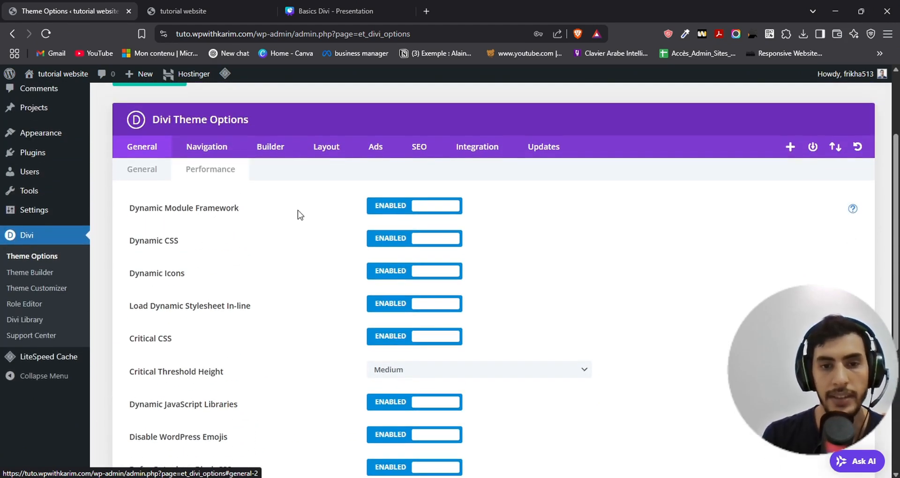
{"action": "scroll", "coordinate": [257, 203], "scroll_direction": "down", "scroll_amount": 4}
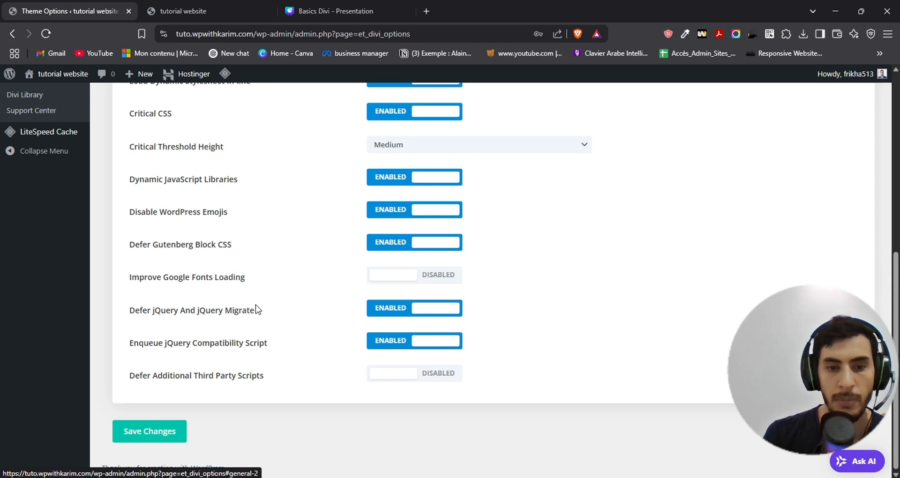
{"action": "scroll", "coordinate": [281, 332], "scroll_direction": "up", "scroll_amount": 7}
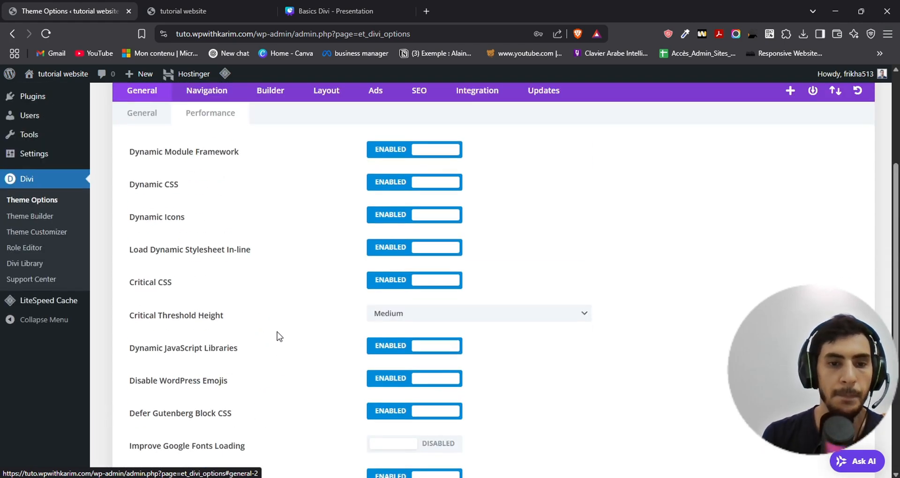
{"action": "scroll", "coordinate": [279, 324], "scroll_direction": "down", "scroll_amount": 2}
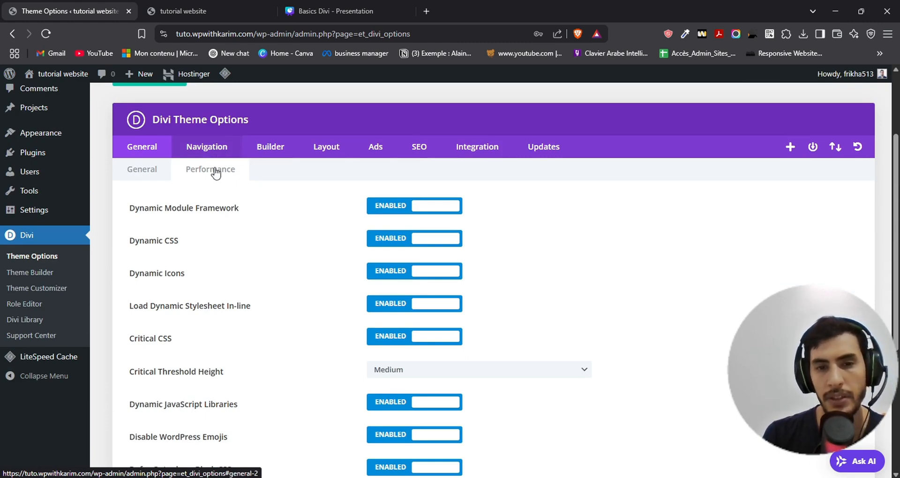
{"action": "scroll", "coordinate": [269, 280], "scroll_direction": "down", "scroll_amount": 5}
{"action": "scroll", "coordinate": [251, 310], "scroll_direction": "up", "scroll_amount": 4}
{"action": "scroll", "coordinate": [248, 332], "scroll_direction": "down", "scroll_amount": 3}
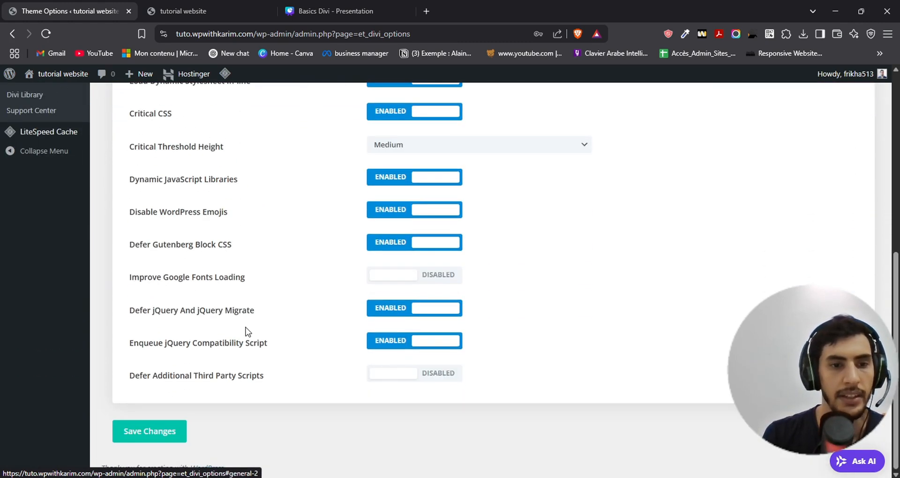
{"action": "scroll", "coordinate": [258, 331], "scroll_direction": "up", "scroll_amount": 4}
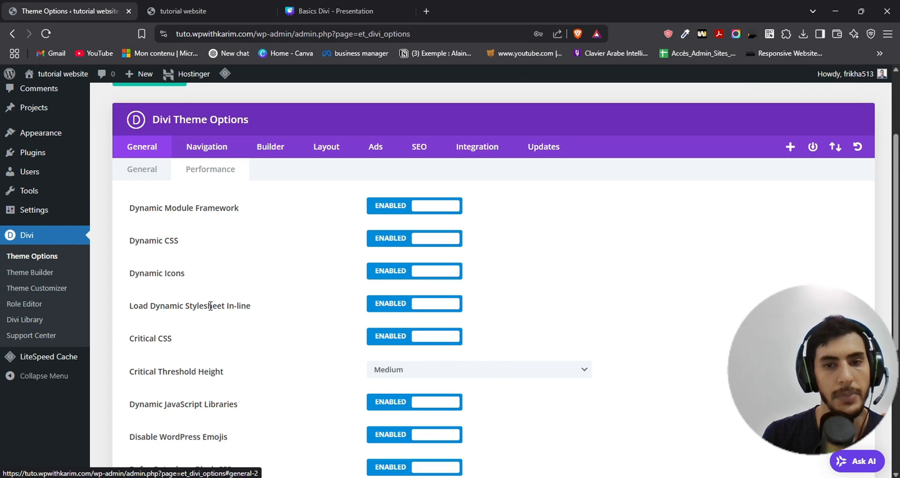
{"action": "scroll", "coordinate": [211, 305], "scroll_direction": "up", "scroll_amount": 2}
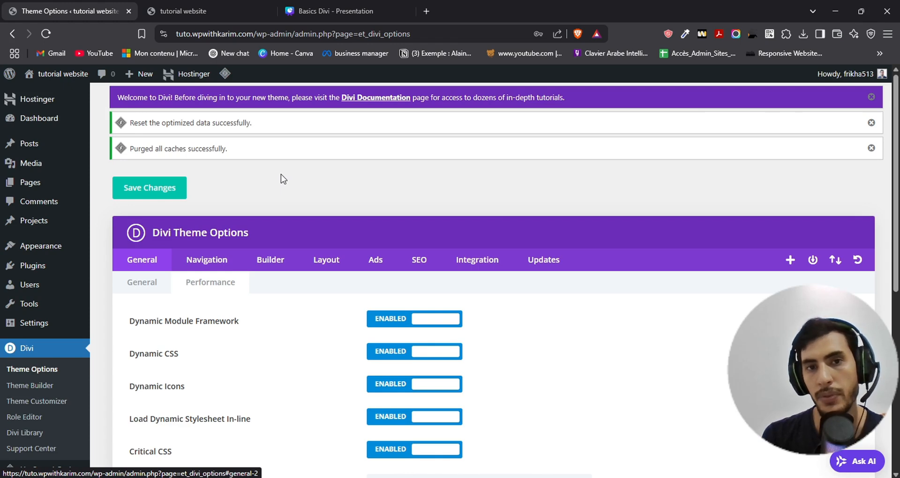
Add a new WordPress page, dismiss the editor's welcome guide and title the page Home.
{"action": "left_click", "coordinate": [29, 187]}
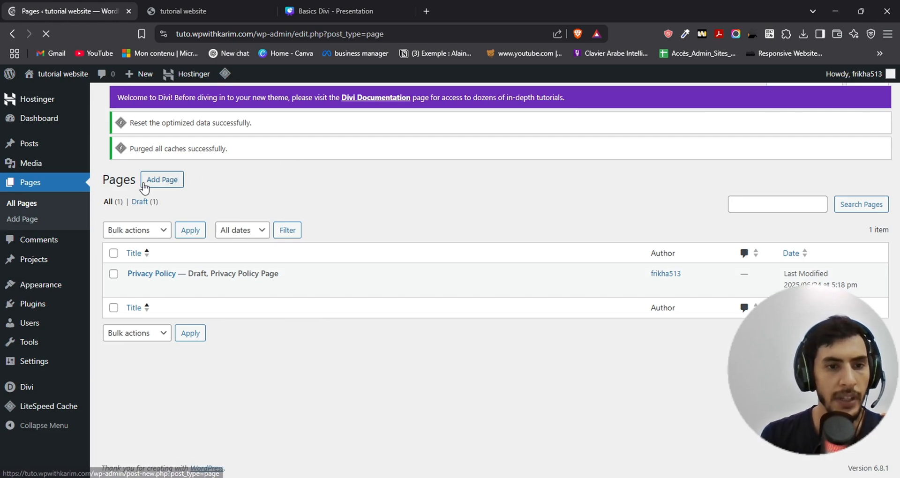
{"action": "left_click", "coordinate": [173, 105]}
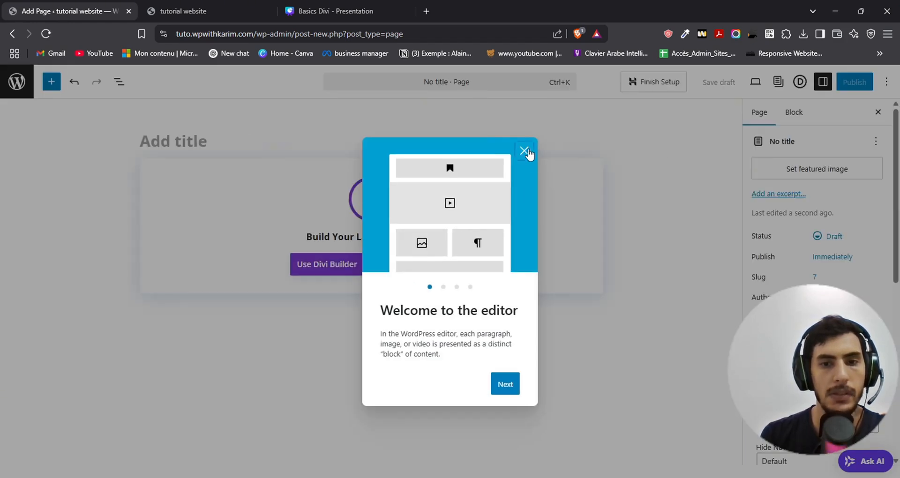
{"action": "left_click", "coordinate": [524, 151]}
{"action": "type", "text": "H"}
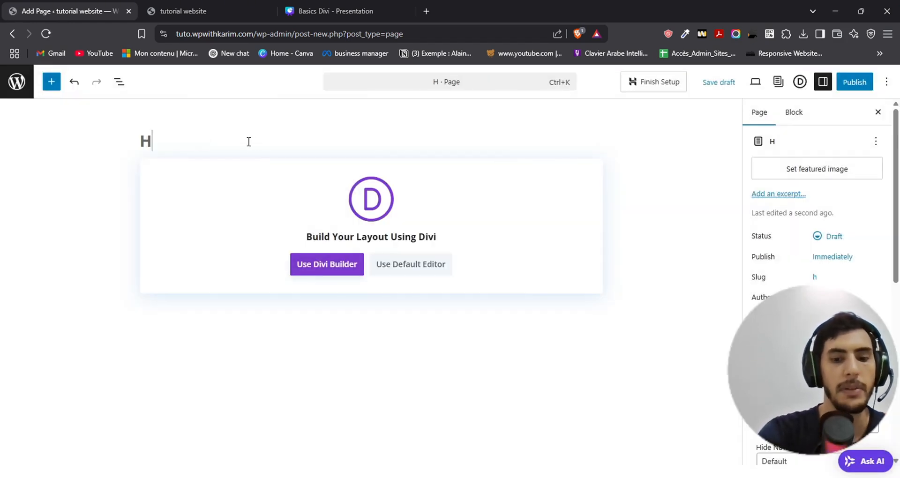
{"action": "type", "text": "ome"}
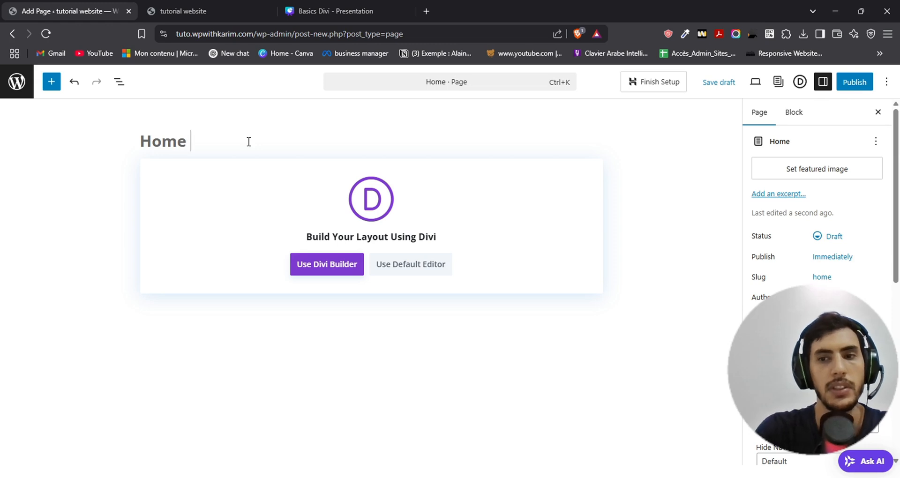
Publish the Home page and return to the list of all pages.
{"action": "left_click", "coordinate": [855, 82]}
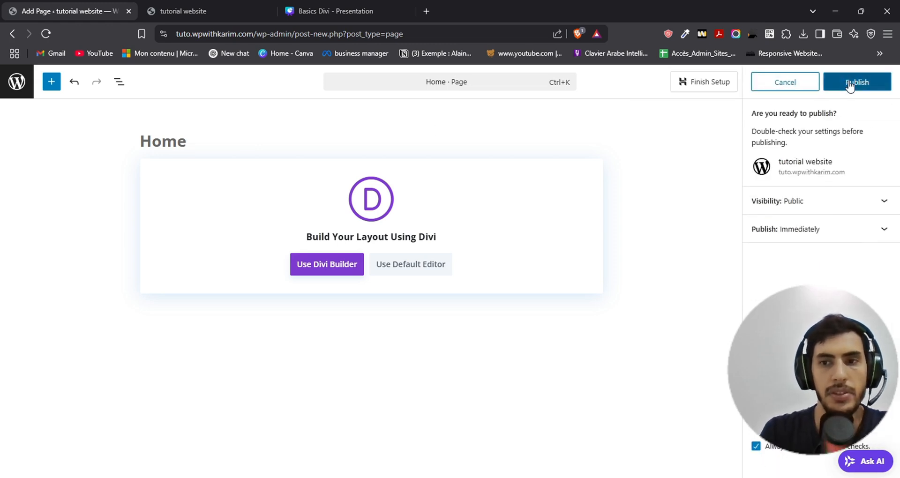
{"action": "left_click", "coordinate": [851, 82]}
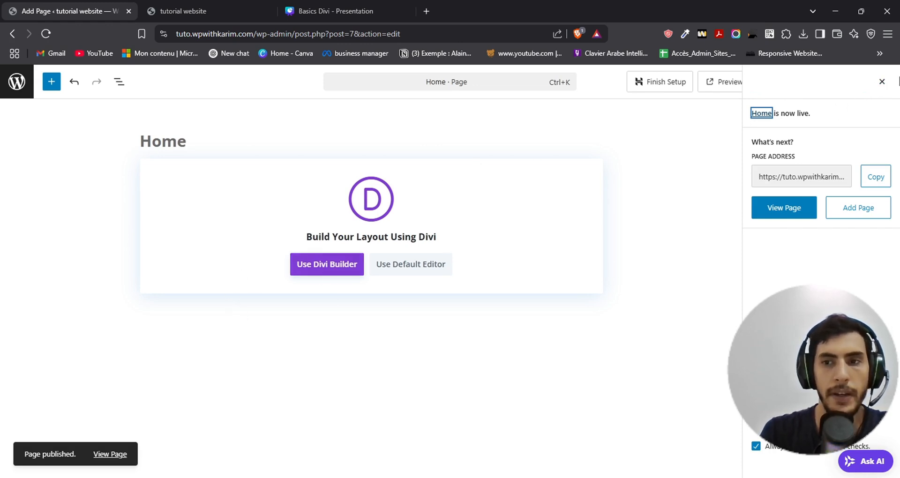
{"action": "left_click", "coordinate": [882, 81]}
{"action": "left_click", "coordinate": [17, 82]}
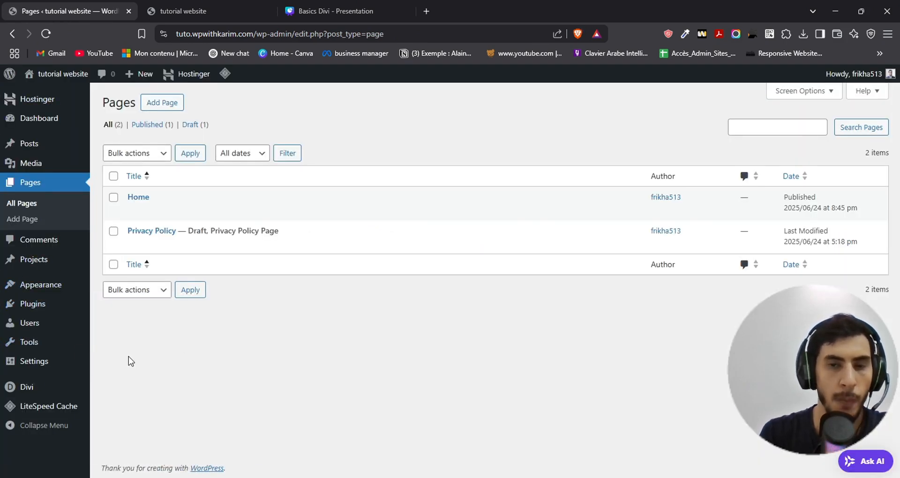
View the live site in a new browser tab placed beside the dashboard to see its current front page.
{"action": "right_click", "coordinate": [52, 73]}
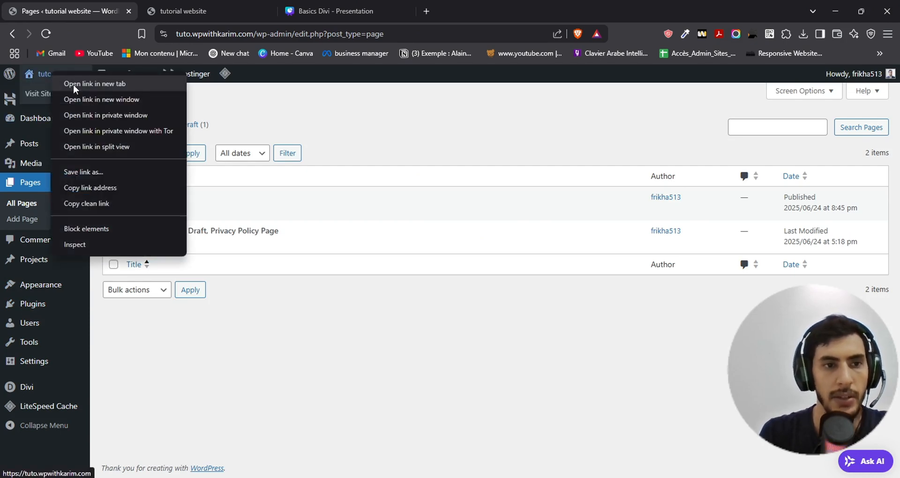
{"action": "left_click", "coordinate": [73, 83]}
{"action": "left_click_drag", "start_coordinate": [331, 10], "coordinate": [201, 5]}
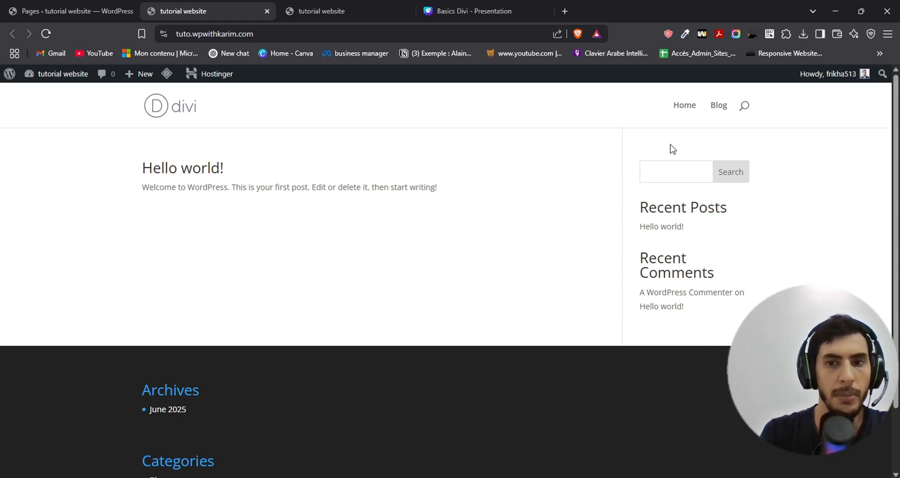
In the dashboard's Reading settings, make the homepage display a static page, choose Home as the homepage and save.
{"action": "left_click", "coordinate": [70, 11]}
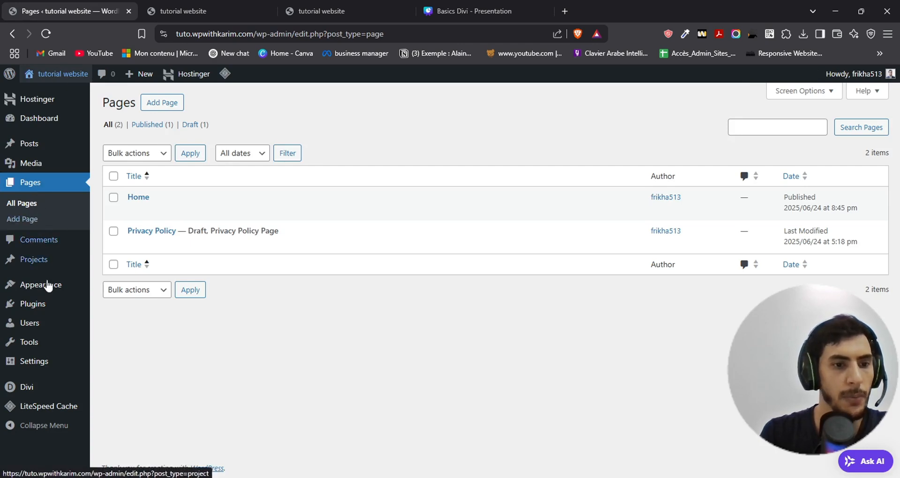
{"action": "mouse_move", "coordinate": [42, 361]}
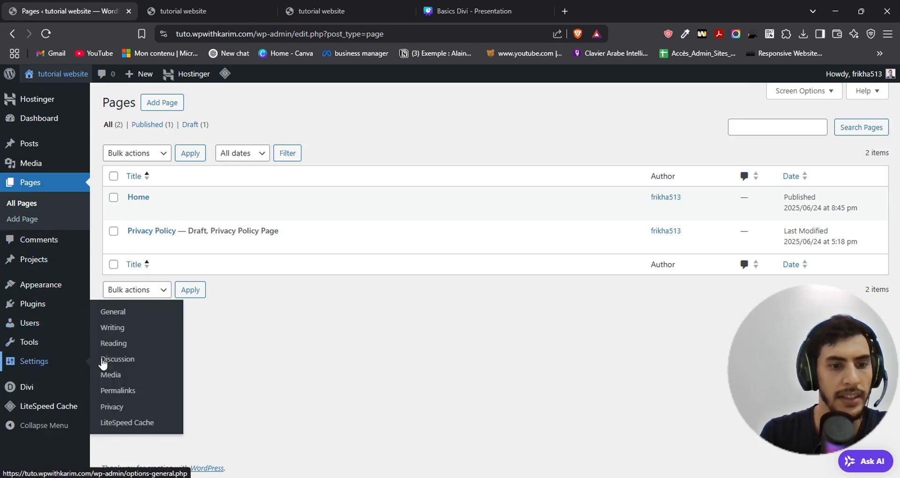
{"action": "left_click", "coordinate": [144, 346]}
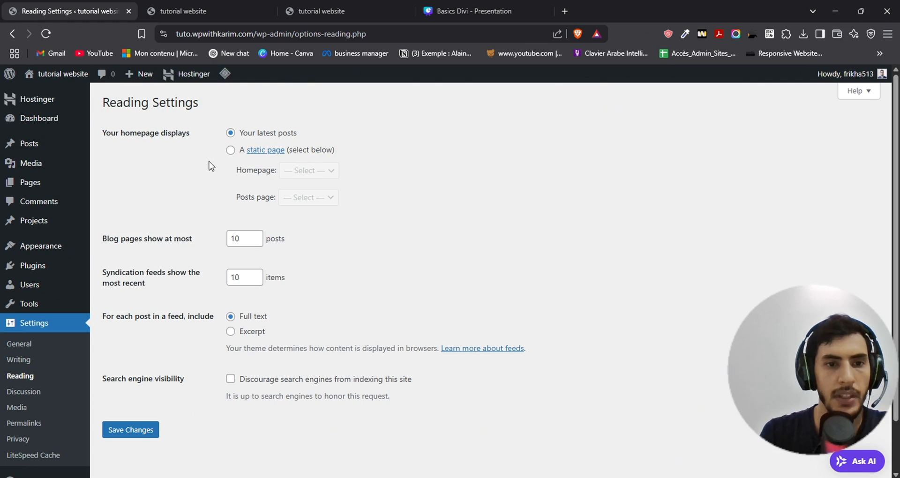
{"action": "left_click", "coordinate": [230, 150]}
{"action": "left_click", "coordinate": [312, 171]}
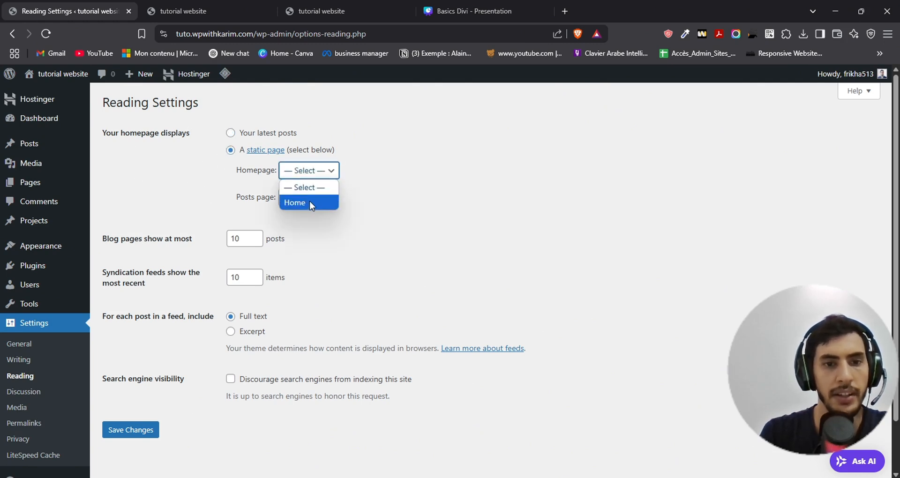
{"action": "left_click", "coordinate": [293, 202]}
{"action": "scroll", "coordinate": [133, 408], "scroll_direction": "down", "scroll_amount": 2}
{"action": "left_click", "coordinate": [127, 377]}
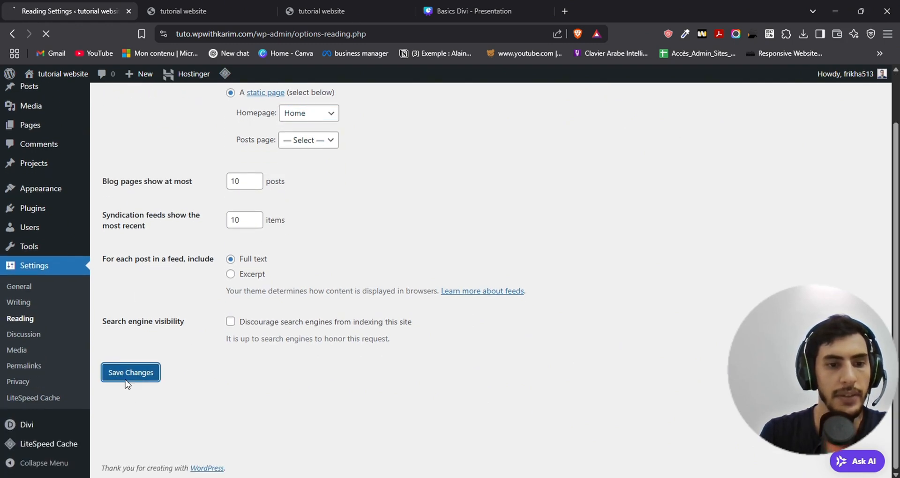
View the live site in another new browser tab beside the dashboard and check the front page's title.
{"action": "right_click", "coordinate": [52, 77]}
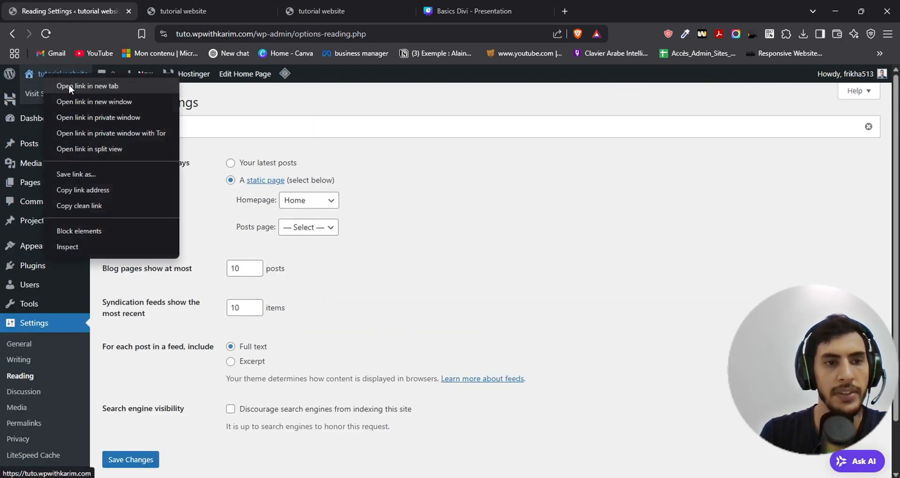
{"action": "left_click", "coordinate": [69, 84]}
{"action": "left_click_drag", "start_coordinate": [445, 11], "coordinate": [210, 10]}
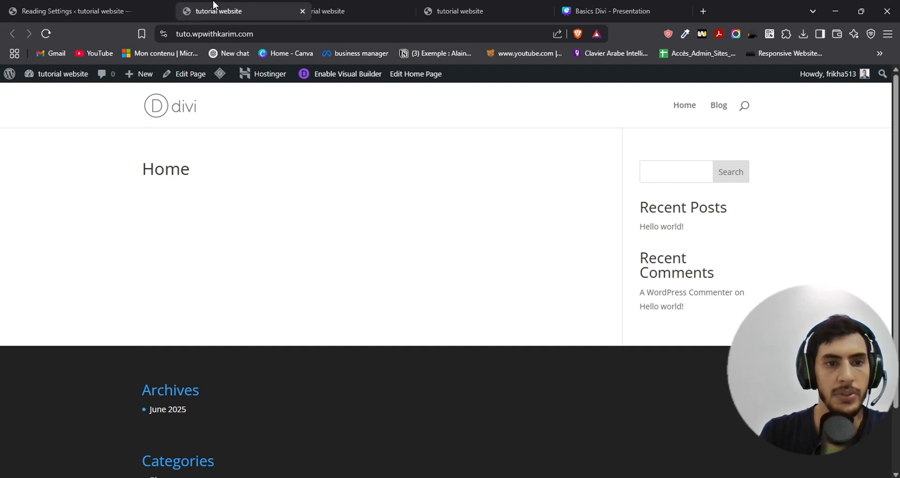
{"action": "left_click_drag", "start_coordinate": [142, 170], "coordinate": [213, 172]}
{"action": "left_click", "coordinate": [217, 233]}
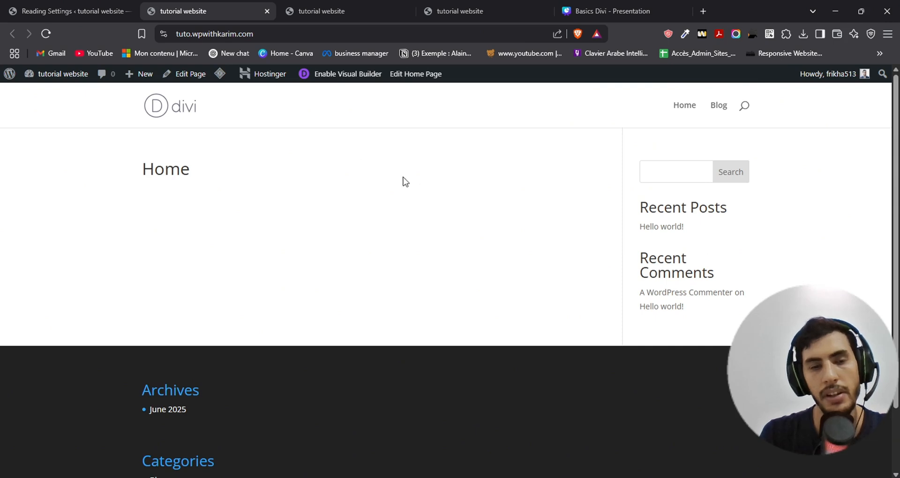
Look at the Divi Theme Builder's templates from the dashboard, and return to the live site's front page.
{"action": "left_click", "coordinate": [70, 10]}
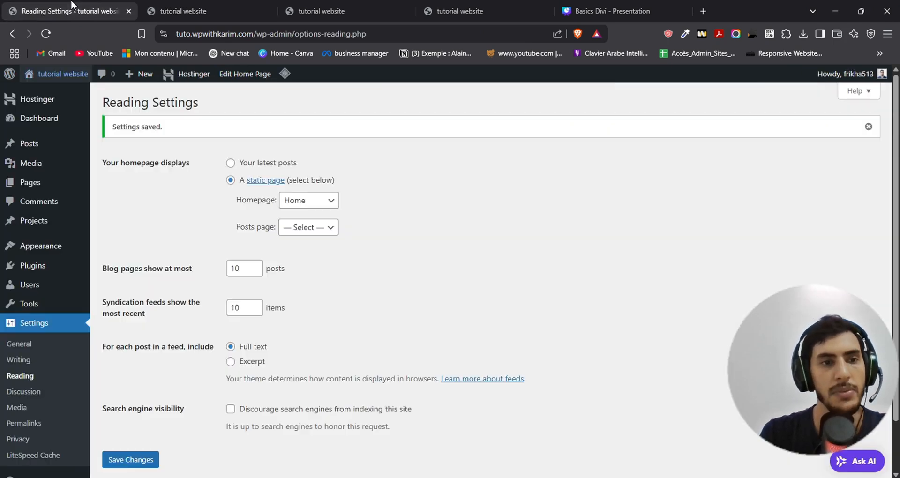
{"action": "scroll", "coordinate": [32, 445], "scroll_direction": "down", "scroll_amount": 1}
{"action": "mouse_move", "coordinate": [47, 426]}
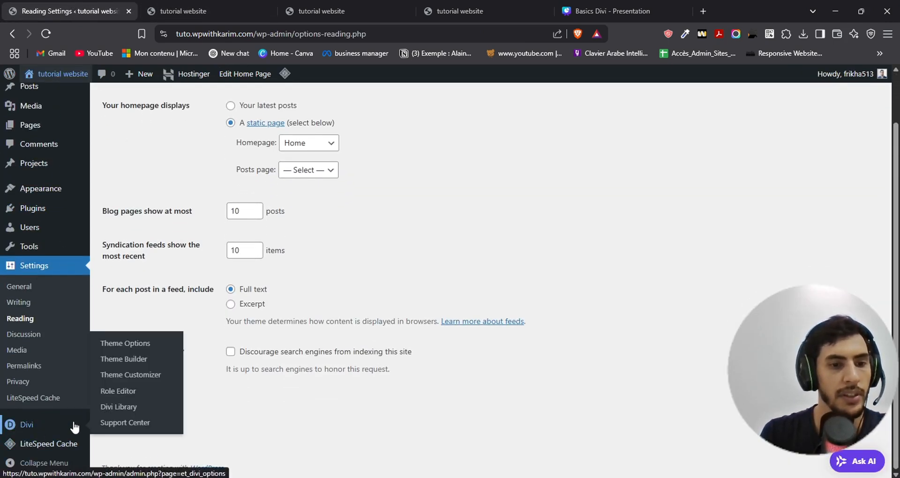
{"action": "left_click", "coordinate": [134, 365]}
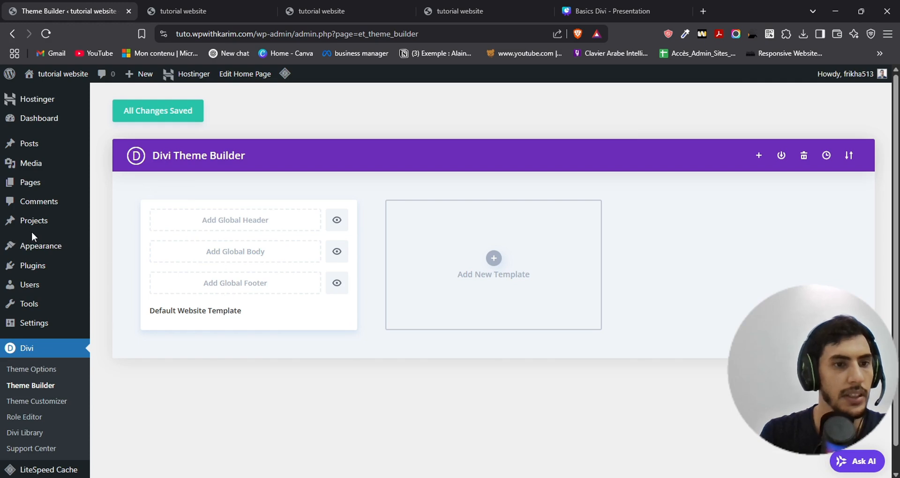
{"action": "mouse_move", "coordinate": [66, 80]}
{"action": "left_click", "coordinate": [168, 9]}
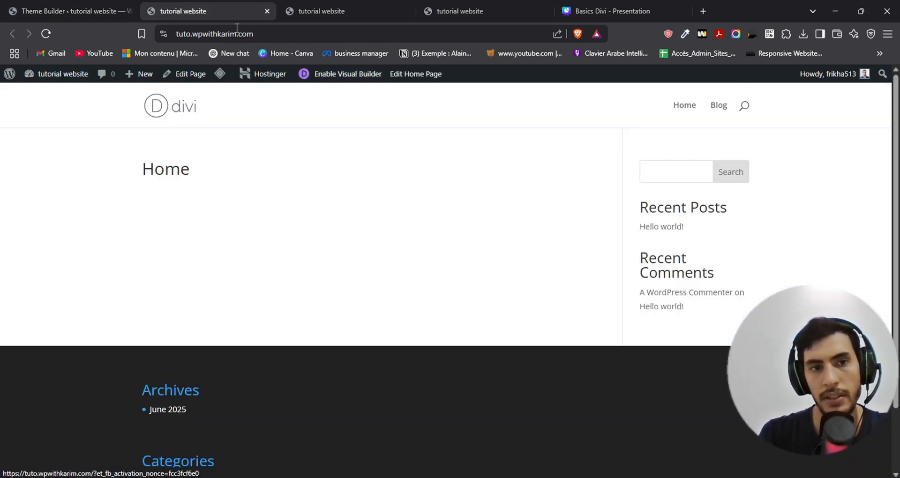
Close the live-site tabs, then open the Home page from the dashboard's page list in the Divi Builder and start building.
{"action": "left_click", "coordinate": [267, 11]}
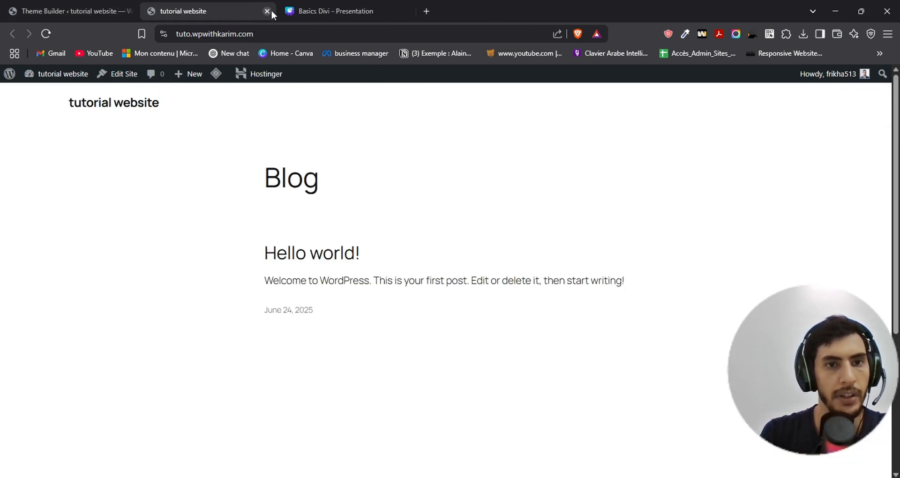
{"action": "left_click", "coordinate": [268, 10]}
{"action": "mouse_move", "coordinate": [29, 182]}
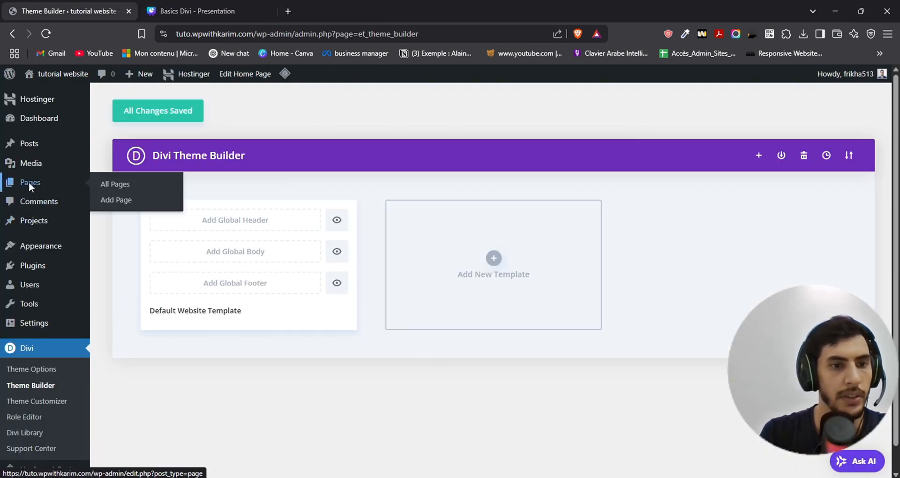
{"action": "left_click", "coordinate": [130, 187]}
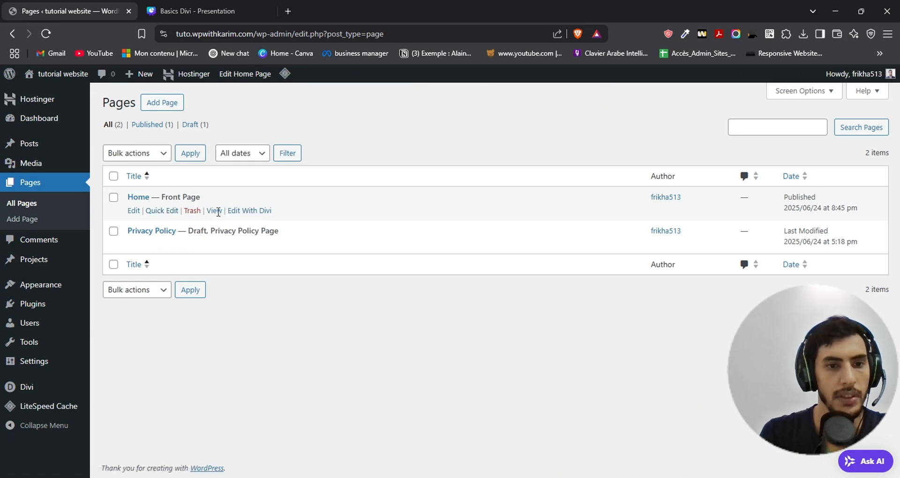
{"action": "left_click", "coordinate": [264, 212]}
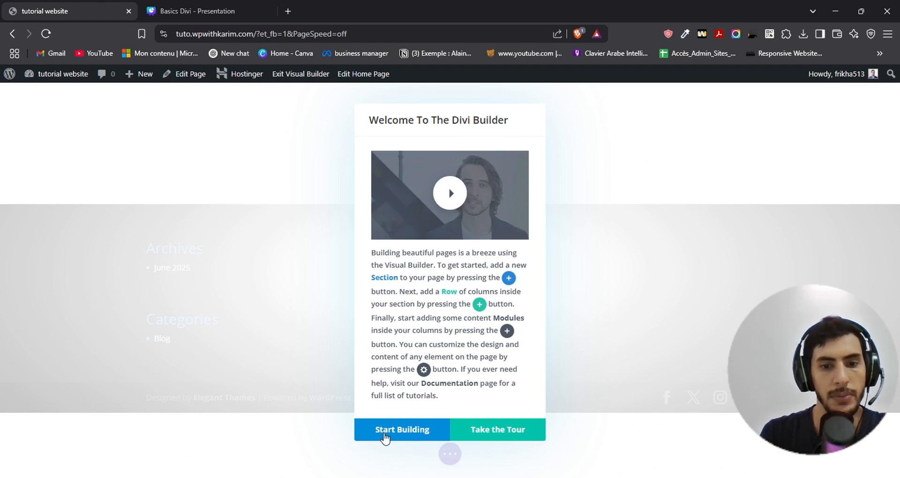
{"action": "left_click", "coordinate": [396, 430]}
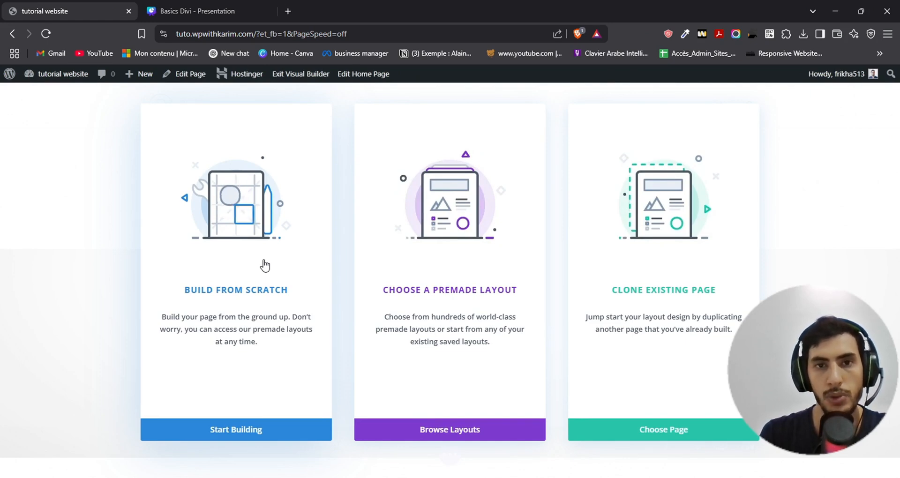
Open the premade layout library for the Home page and look through the available layout packs.
{"action": "left_click", "coordinate": [443, 253]}
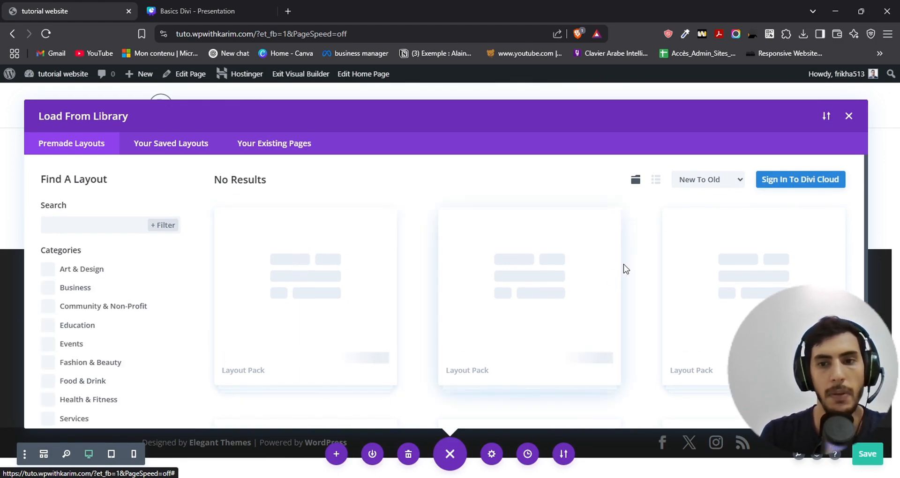
{"action": "scroll", "coordinate": [460, 264], "scroll_direction": "down", "scroll_amount": 1}
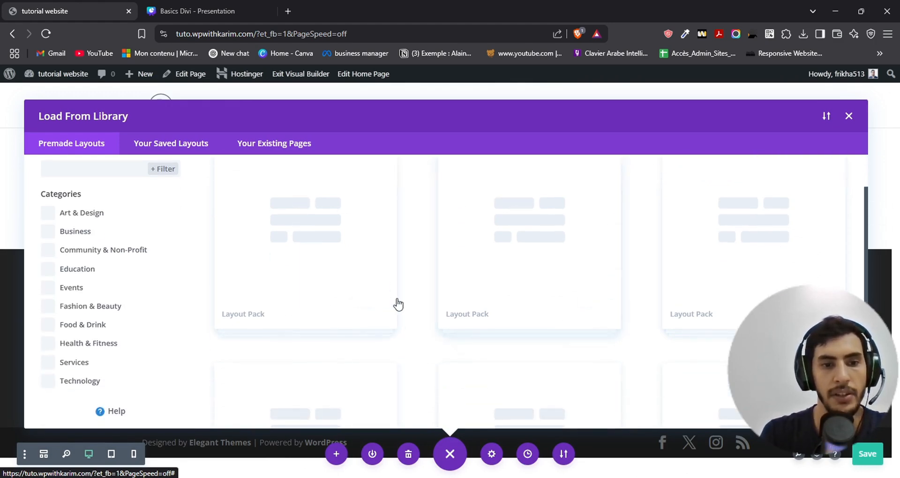
{"action": "scroll", "coordinate": [398, 305], "scroll_direction": "up", "scroll_amount": 1}
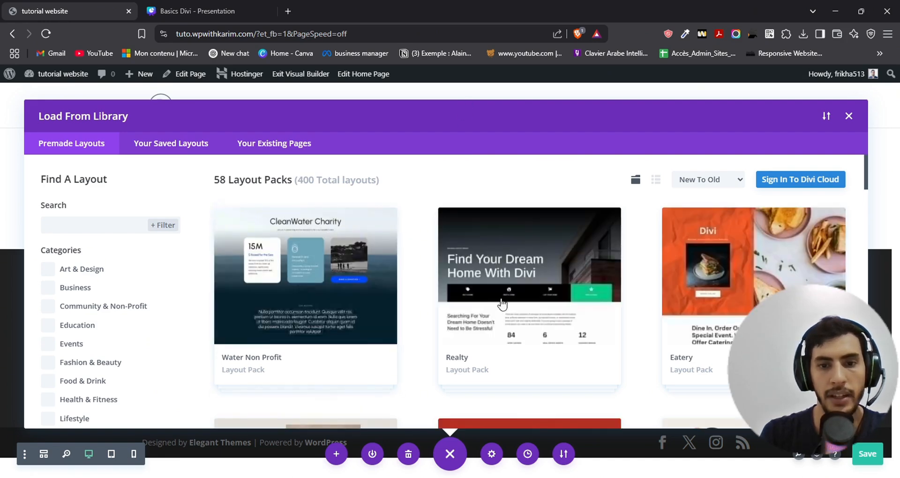
{"action": "scroll", "coordinate": [382, 283], "scroll_direction": "down", "scroll_amount": 8}
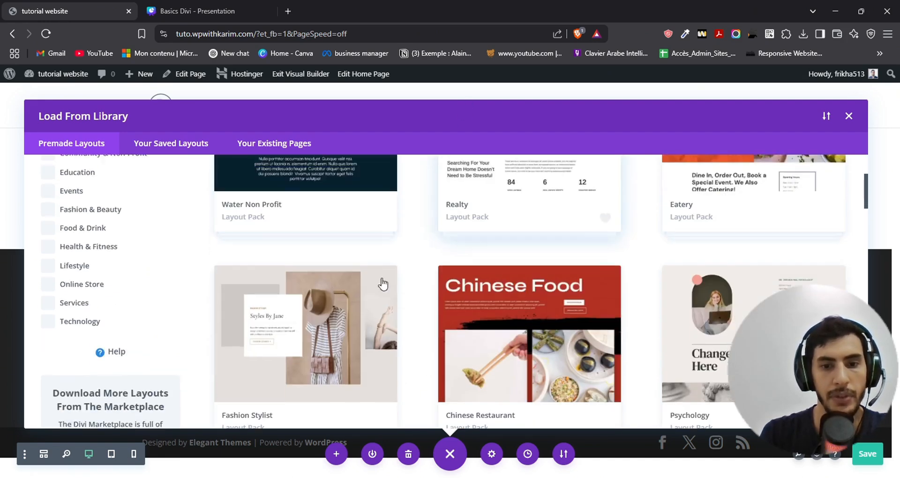
{"action": "scroll", "coordinate": [281, 256], "scroll_direction": "down", "scroll_amount": 5}
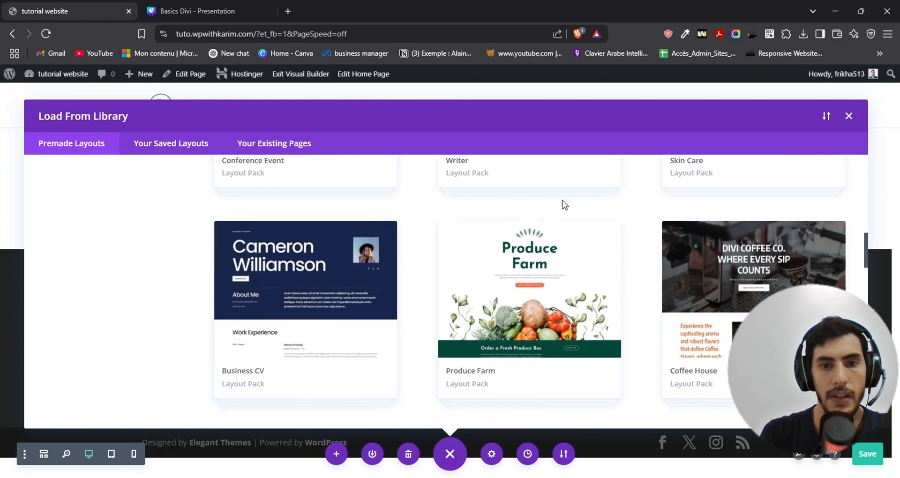
{"action": "scroll", "coordinate": [395, 260], "scroll_direction": "down", "scroll_amount": 6}
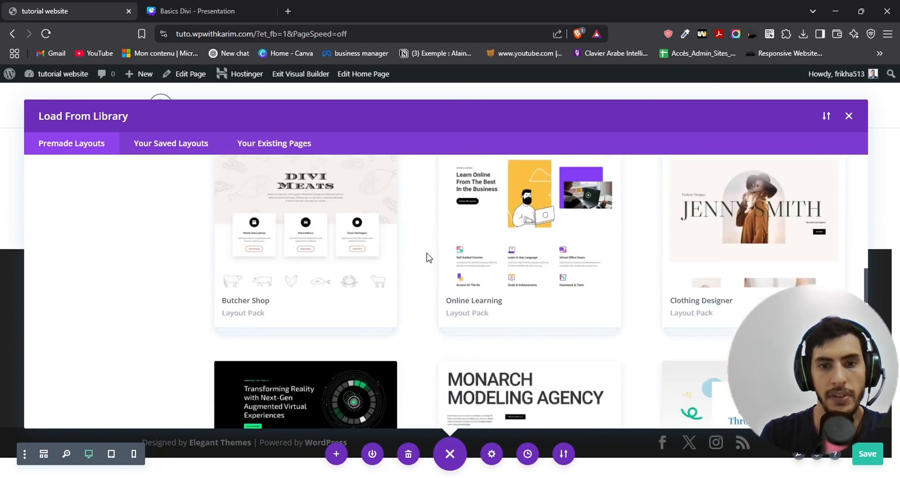
{"action": "scroll", "coordinate": [516, 263], "scroll_direction": "up", "scroll_amount": 5}
Examine the Produce Farm layout pack's landing page preview from start to end, and close the layout library.
{"action": "left_click", "coordinate": [577, 267]}
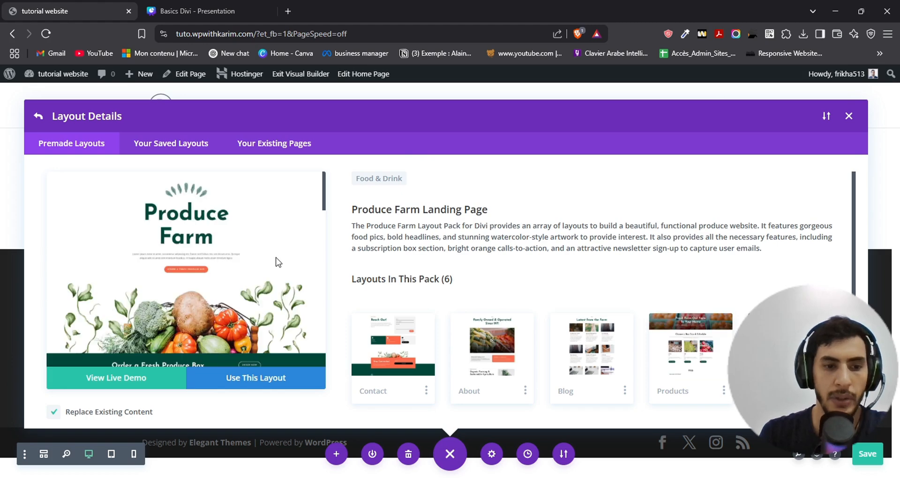
{"action": "scroll", "coordinate": [282, 295], "scroll_direction": "down", "scroll_amount": 15}
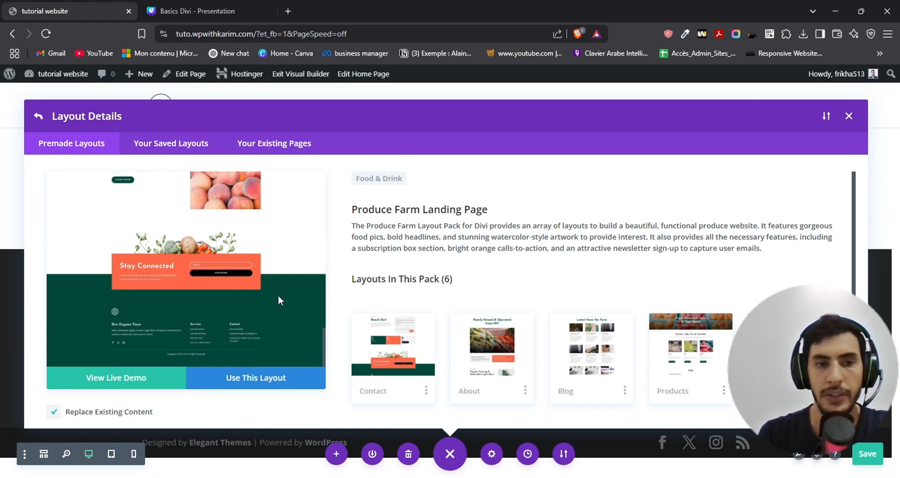
{"action": "scroll", "coordinate": [278, 299], "scroll_direction": "up", "scroll_amount": 15}
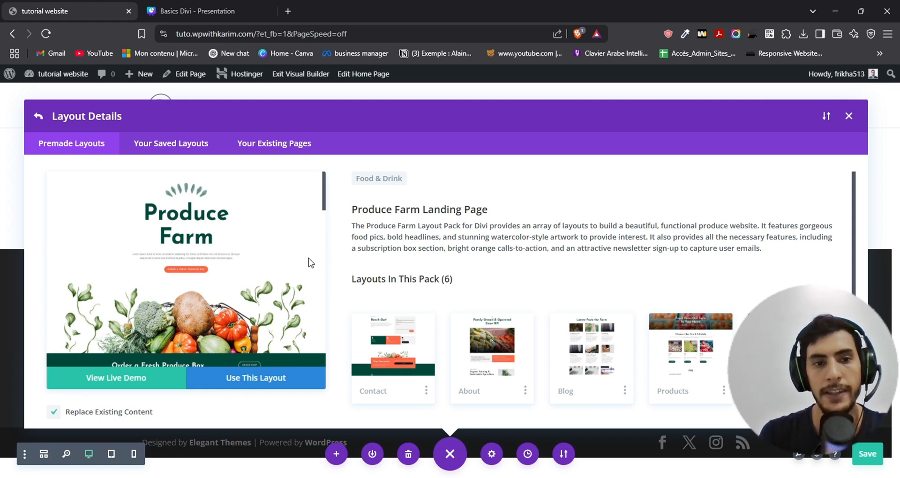
{"action": "scroll", "coordinate": [251, 287], "scroll_direction": "down", "scroll_amount": 3}
{"action": "scroll", "coordinate": [252, 289], "scroll_direction": "up", "scroll_amount": 3}
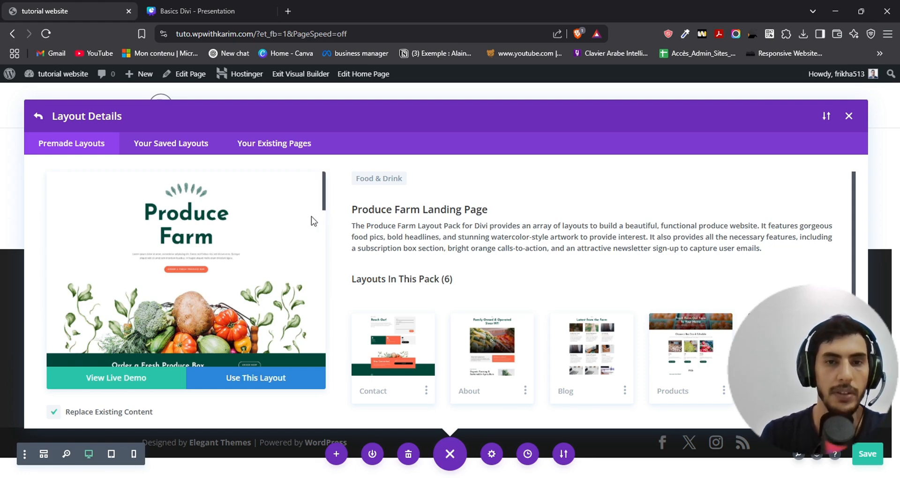
{"action": "scroll", "coordinate": [307, 249], "scroll_direction": "down", "scroll_amount": 3}
{"action": "scroll", "coordinate": [282, 263], "scroll_direction": "up", "scroll_amount": 3}
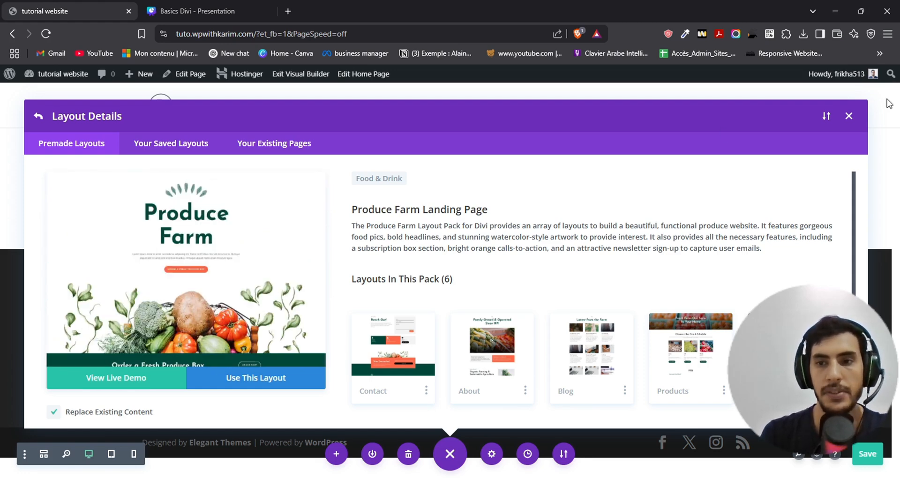
{"action": "left_click", "coordinate": [848, 117]}
{"action": "left_click", "coordinate": [847, 117]}
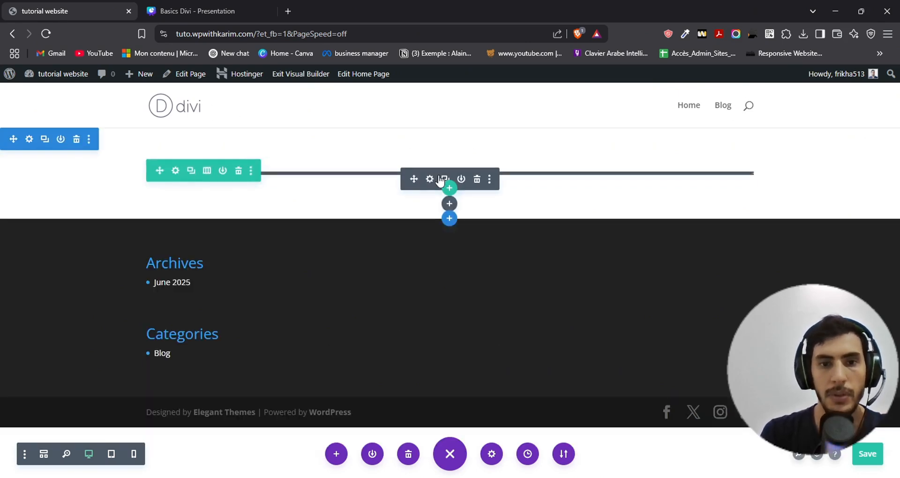
Delete the page's existing module and section, and insert a single-column row in the new section.
{"action": "left_click", "coordinate": [476, 180]}
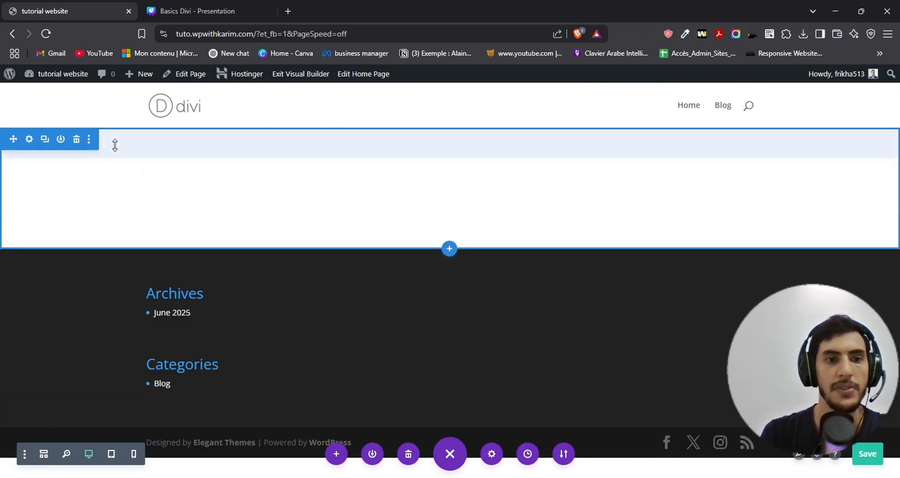
{"action": "left_click", "coordinate": [75, 141]}
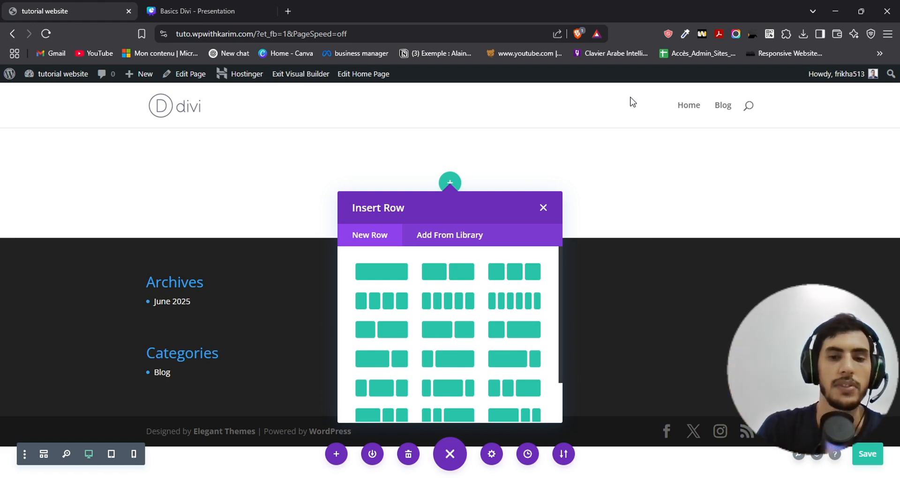
{"action": "left_click", "coordinate": [370, 276]}
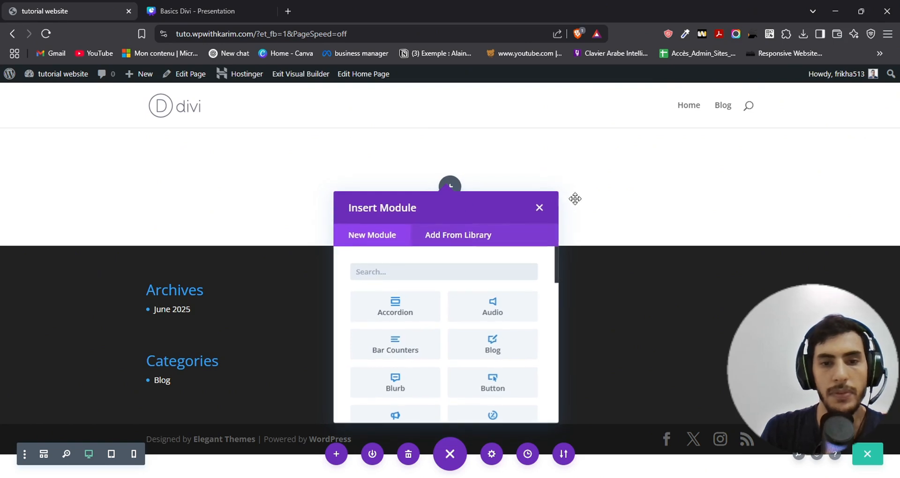
Look through the list of modules that can be inserted into the new row.
{"action": "scroll", "coordinate": [493, 340], "scroll_direction": "down", "scroll_amount": 3}
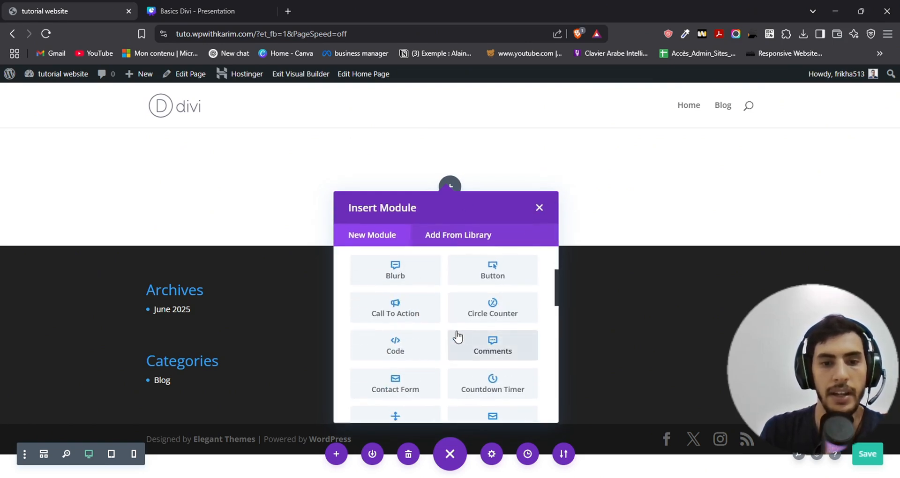
{"action": "scroll", "coordinate": [458, 338], "scroll_direction": "up", "scroll_amount": 3}
{"action": "scroll", "coordinate": [434, 301], "scroll_direction": "down", "scroll_amount": 5}
{"action": "scroll", "coordinate": [418, 316], "scroll_direction": "up", "scroll_amount": 5}
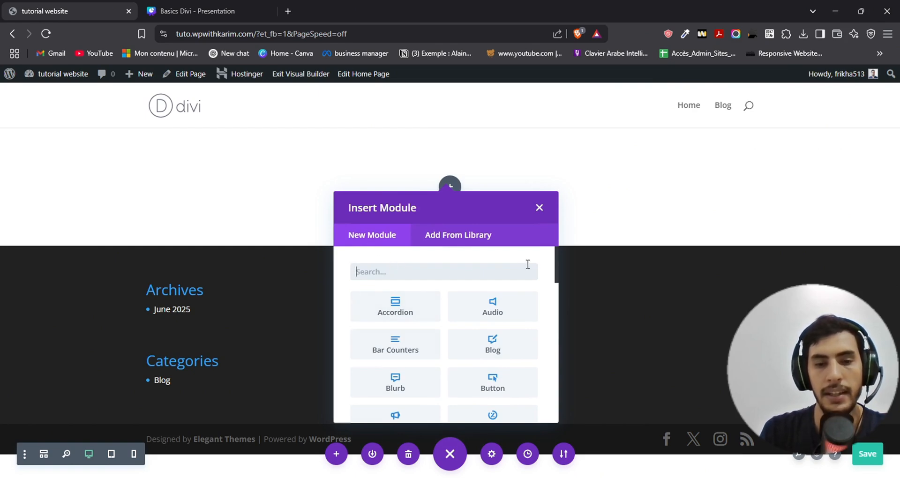
{"action": "scroll", "coordinate": [527, 324], "scroll_direction": "down", "scroll_amount": 7}
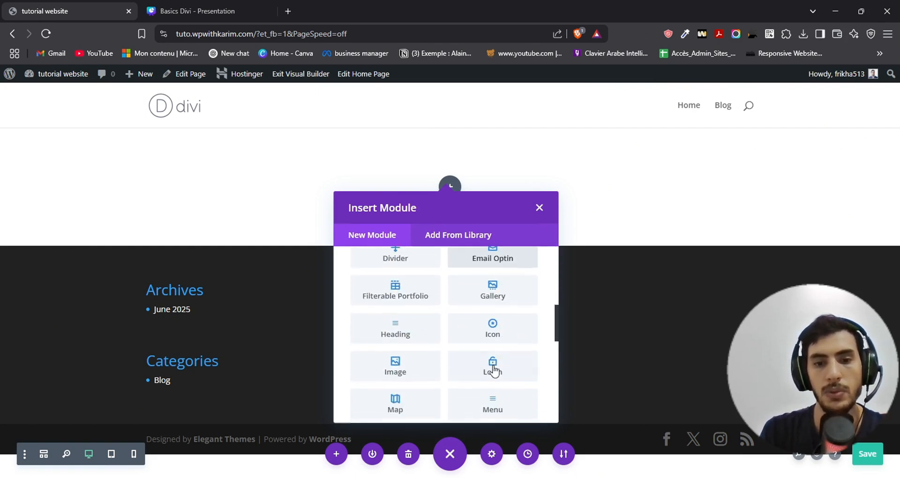
{"action": "scroll", "coordinate": [381, 332], "scroll_direction": "down", "scroll_amount": 1}
{"action": "scroll", "coordinate": [378, 327], "scroll_direction": "up", "scroll_amount": 8}
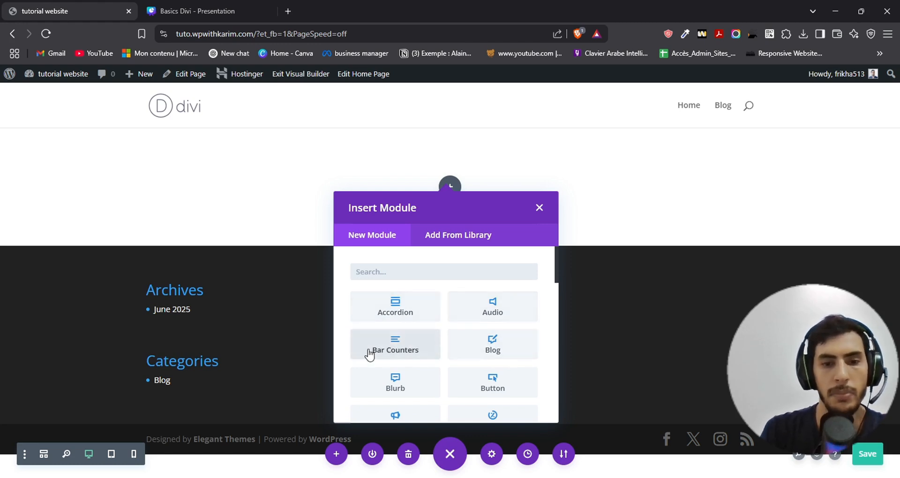
{"action": "scroll", "coordinate": [370, 355], "scroll_direction": "down", "scroll_amount": 1}
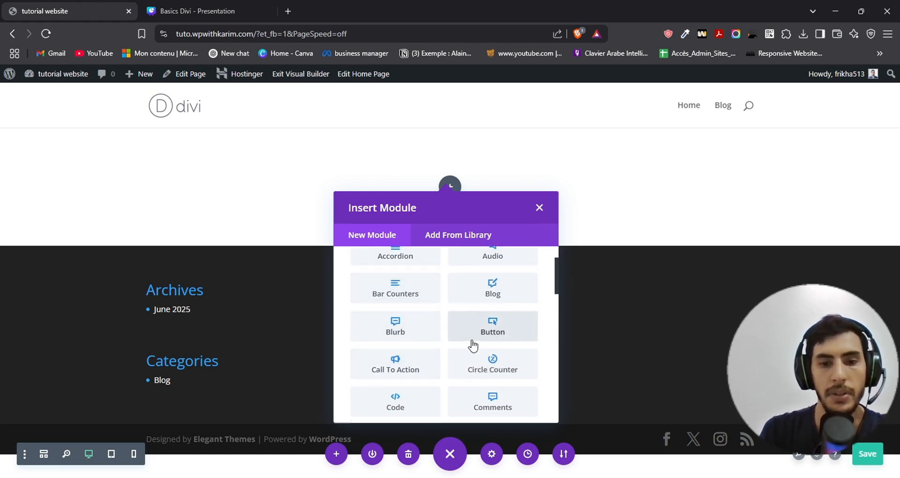
{"action": "scroll", "coordinate": [446, 375], "scroll_direction": "up", "scroll_amount": 1}
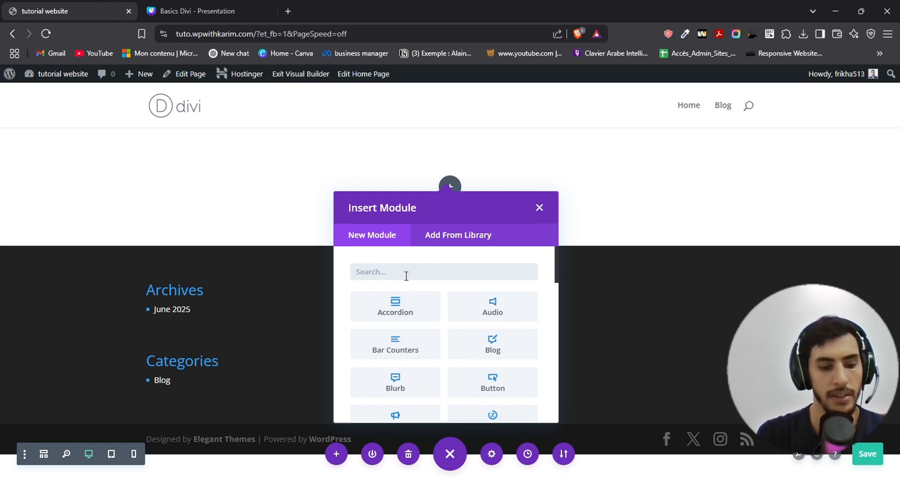
Search the module list for "text" and for "head", clearing the search each time.
{"action": "left_click", "coordinate": [406, 272]}
{"action": "type", "text": "tex"}
{"action": "type", "text": "t"}
{"action": "key", "text": "BackSpace"}
{"action": "key", "text": "BackSpace"}
{"action": "key", "text": "BackSpace"}
{"action": "key", "text": "BackSpace"}
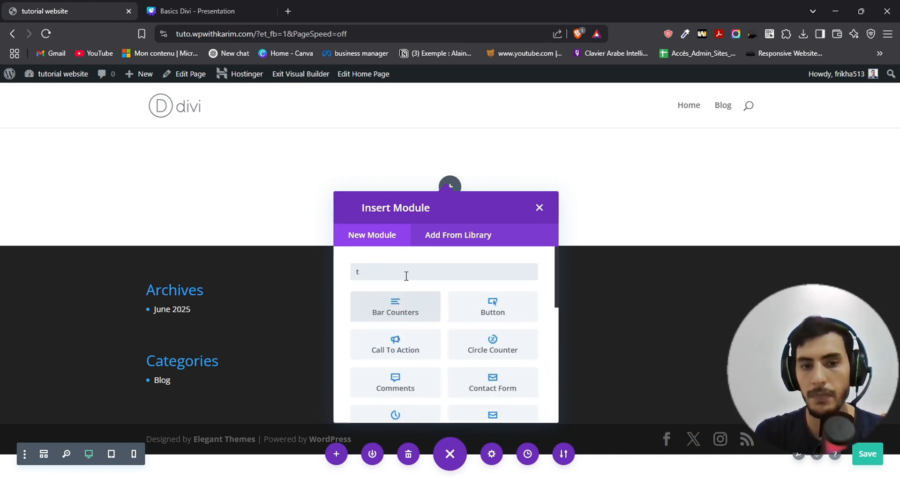
{"action": "type", "text": "head"}
{"action": "key", "text": "BackSpace"}
{"action": "key", "text": "BackSpace"}
{"action": "key", "text": "BackSpace"}
{"action": "key", "text": "BackSpace"}
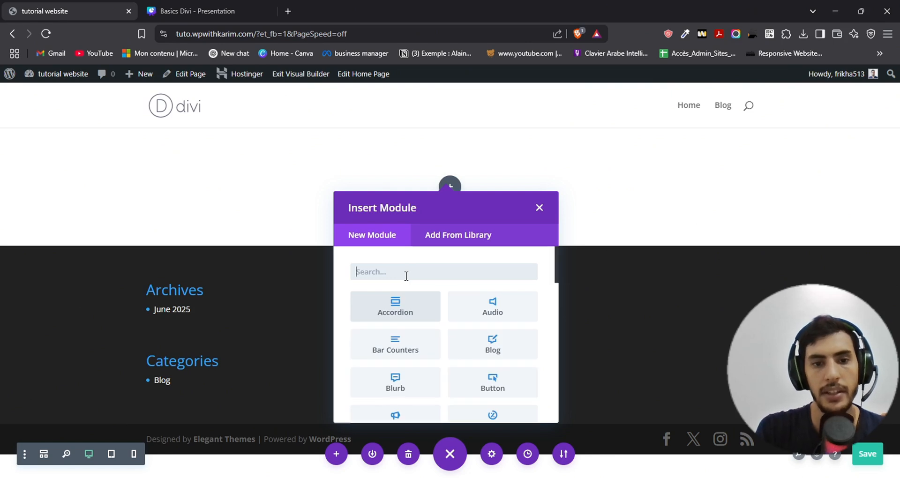
Search the module list for "image", "blurb" and "text" in turn, and clear the search.
{"action": "type", "text": "image"}
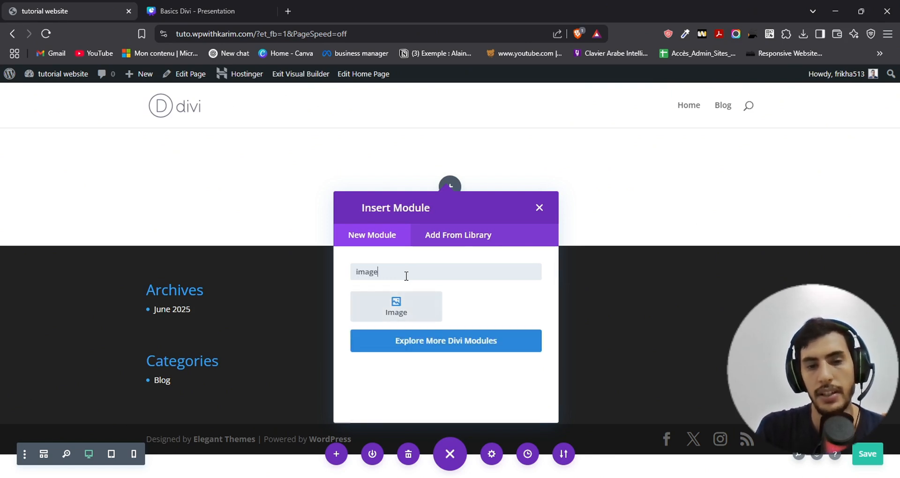
{"action": "key", "text": "BackSpace"}
{"action": "key", "text": "BackSpace"}
{"action": "key", "text": "BackSpace"}
{"action": "key", "text": "BackSpace"}
{"action": "key", "text": "BackSpace"}
{"action": "type", "text": "blurb"}
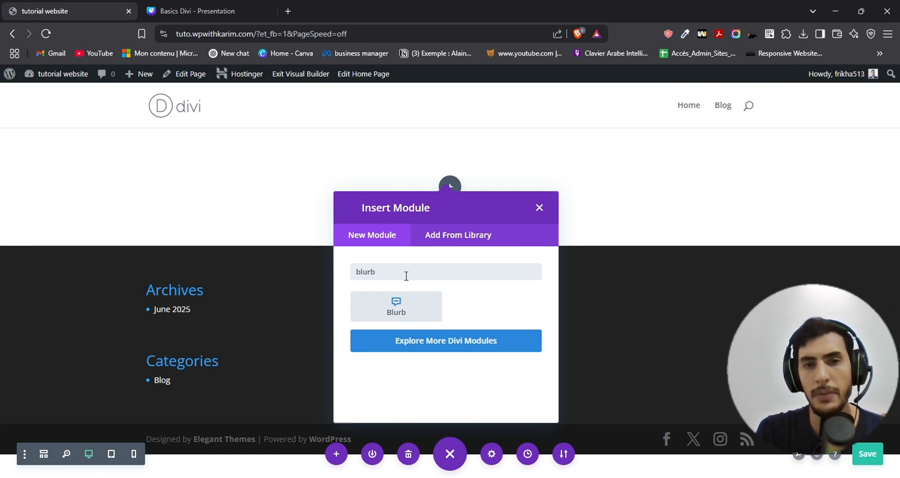
{"action": "key", "text": "BackSpace"}
{"action": "key", "text": "BackSpace"}
{"action": "key", "text": "BackSpace"}
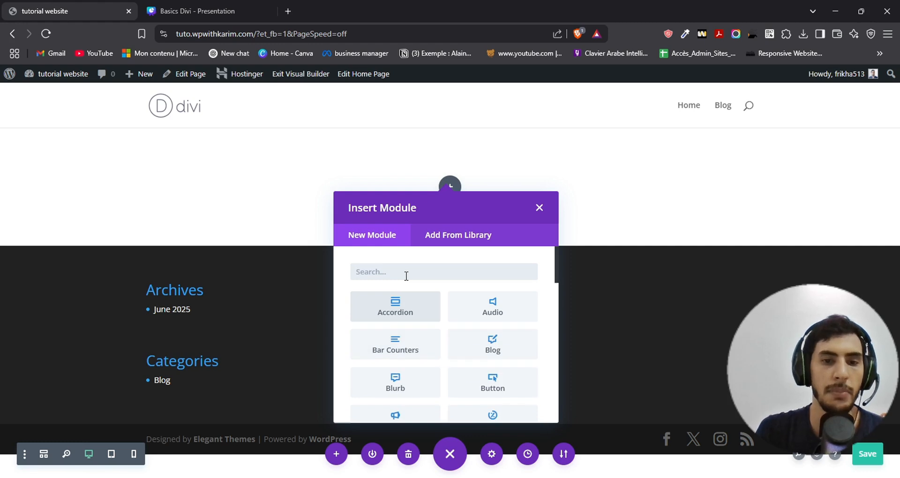
{"action": "type", "text": "text"}
{"action": "key", "text": "BackSpace"}
{"action": "key", "text": "BackSpace"}
{"action": "key", "text": "BackSpace"}
{"action": "key", "text": "BackSpace"}
Insert a Heading module into the row and set its heading text to "This is my first Heading".
{"action": "type", "text": "head"}
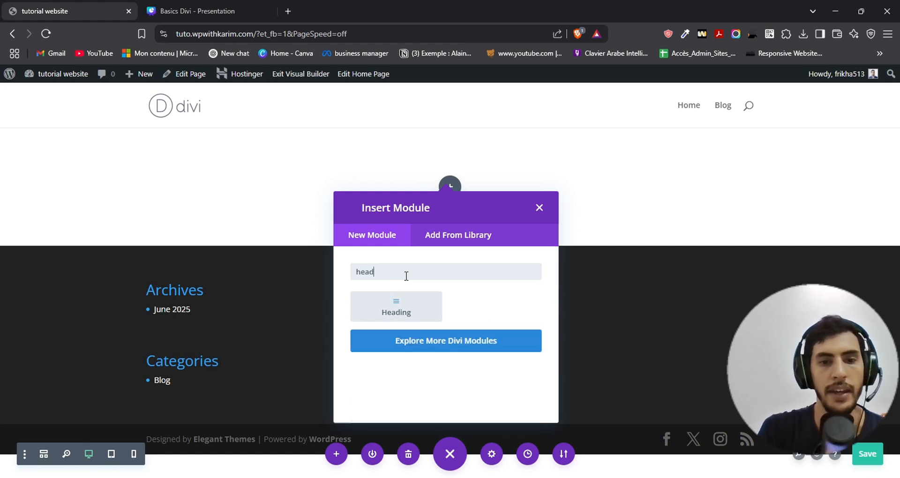
{"action": "left_click", "coordinate": [397, 313]}
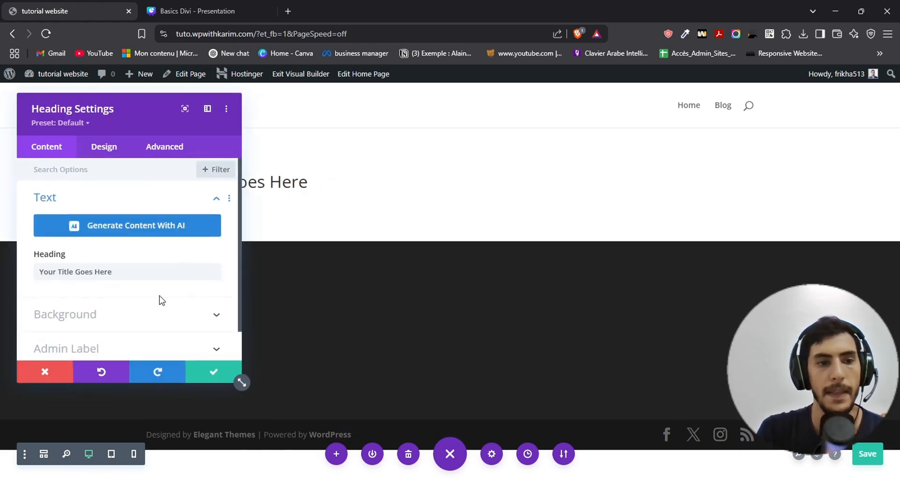
{"action": "triple_click", "coordinate": [97, 272]}
{"action": "type", "text": "This is my first"}
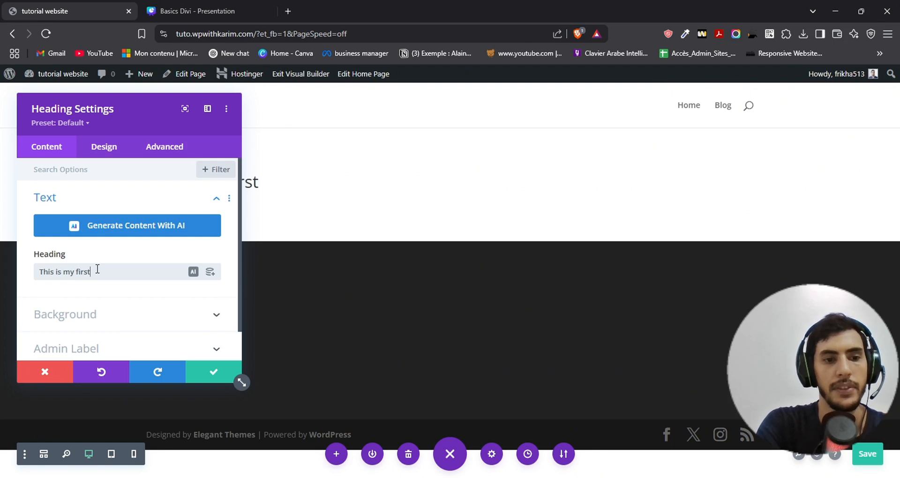
{"action": "type", "text": "Heading"}
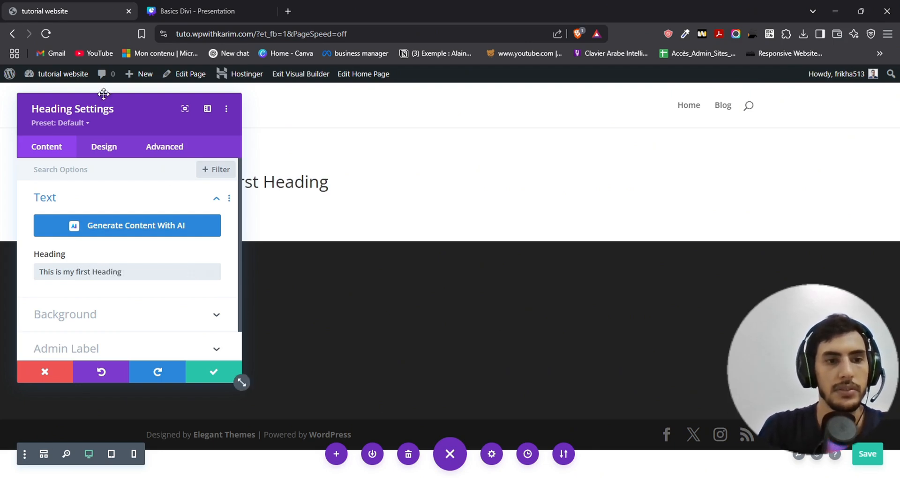
Dock the Heading settings beside the page and try heading levels H2, H3 and H4 before choosing H1.
{"action": "left_click_drag", "start_coordinate": [134, 110], "coordinate": [218, 135]}
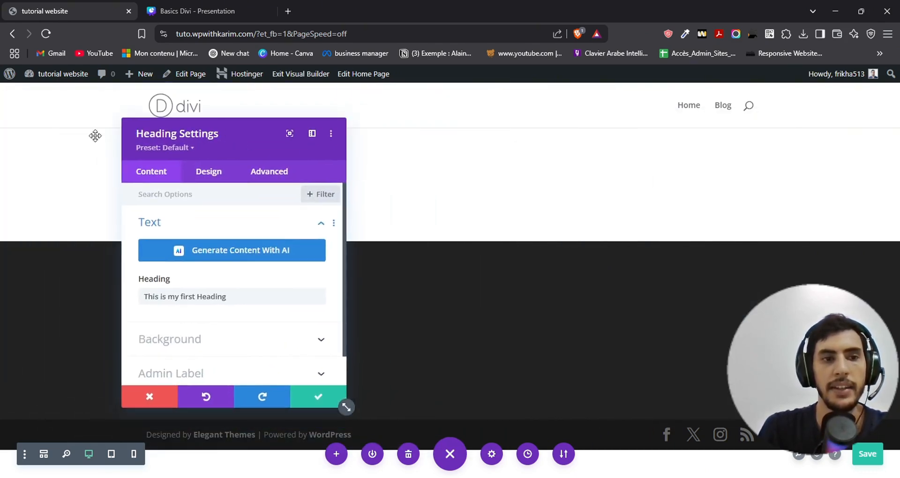
{"action": "left_click", "coordinate": [312, 134]}
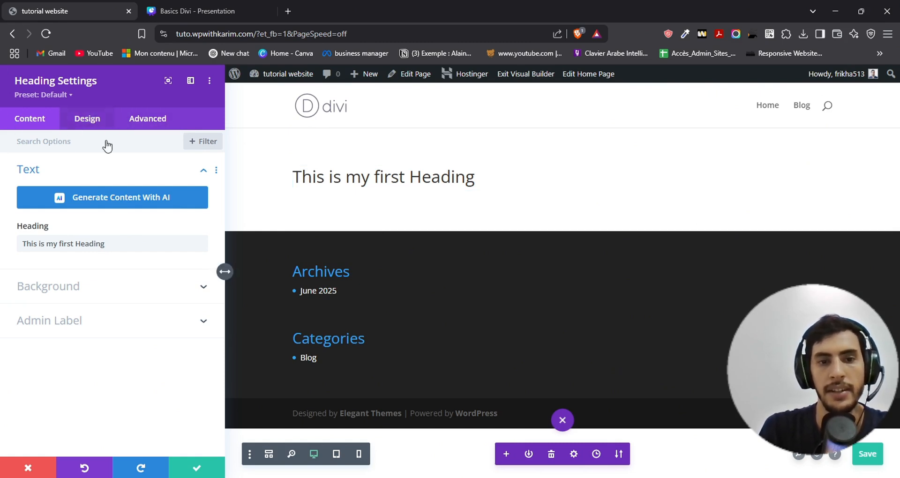
{"action": "left_click", "coordinate": [90, 120]}
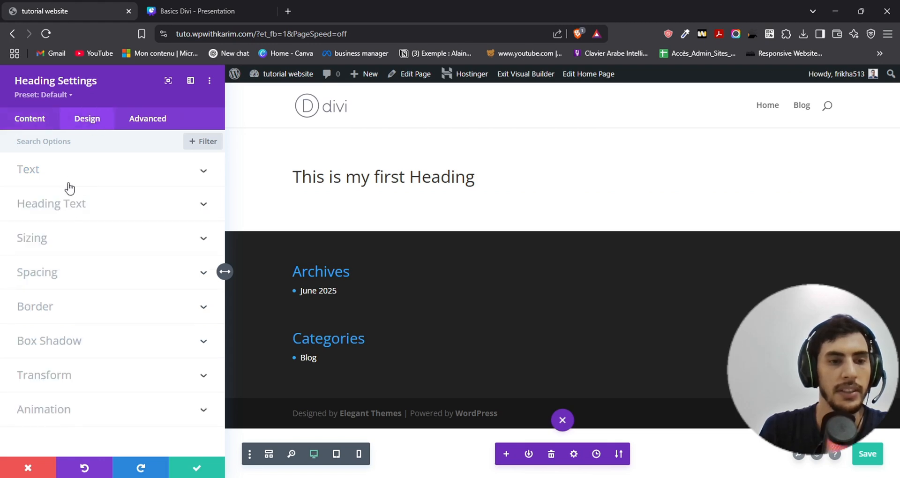
{"action": "left_click", "coordinate": [63, 206]}
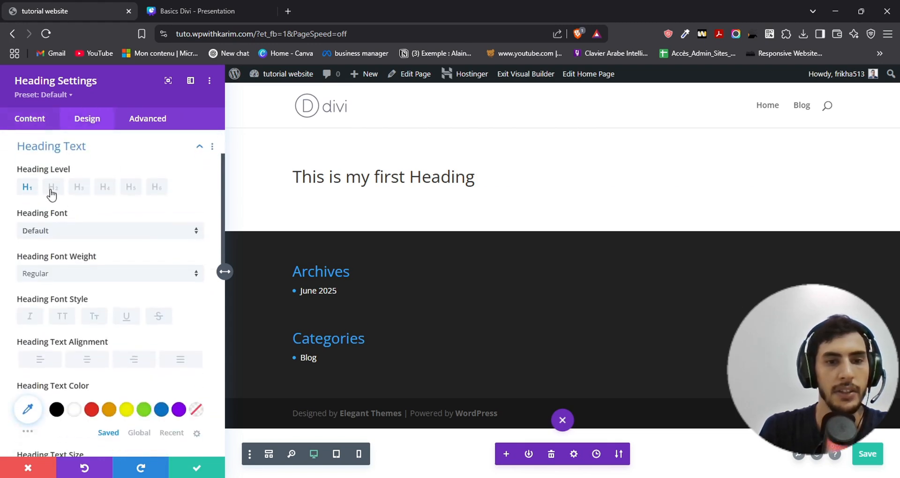
{"action": "left_click", "coordinate": [53, 191]}
{"action": "left_click", "coordinate": [79, 192]}
{"action": "left_click", "coordinate": [104, 190]}
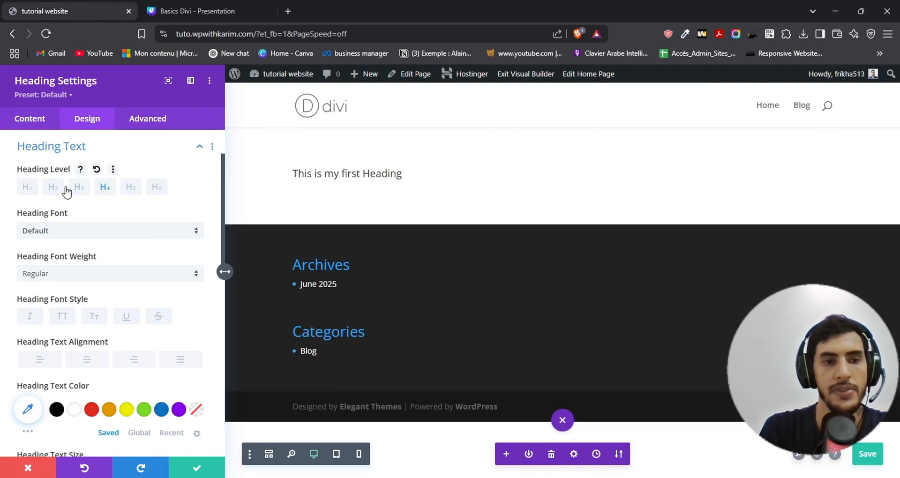
{"action": "left_click", "coordinate": [27, 187]}
Set the heading's font to Abel and its font weight to Bold.
{"action": "scroll", "coordinate": [67, 213], "scroll_direction": "down", "scroll_amount": 2}
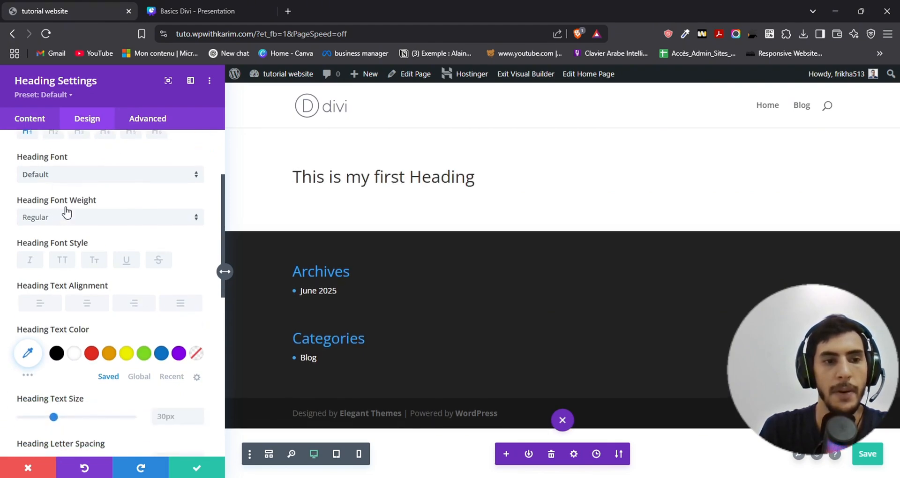
{"action": "left_click", "coordinate": [70, 175]}
{"action": "left_click", "coordinate": [65, 217]}
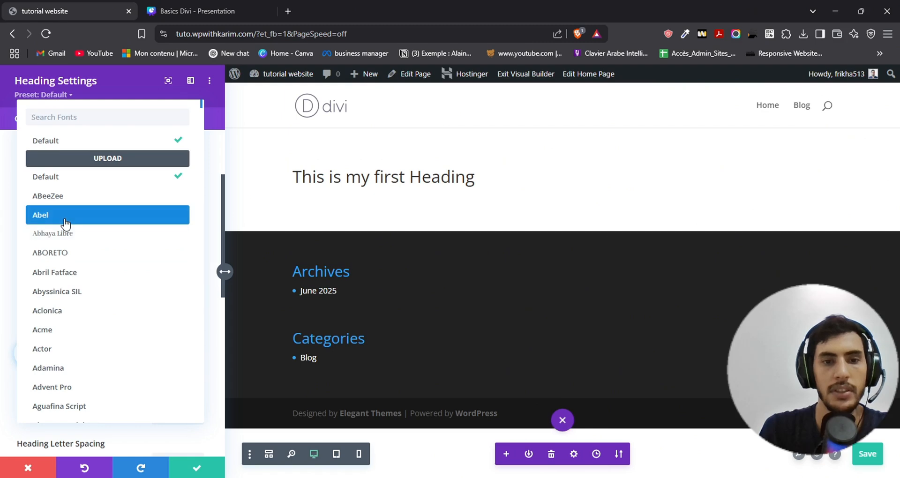
{"action": "scroll", "coordinate": [93, 253], "scroll_direction": "down", "scroll_amount": 1}
{"action": "scroll", "coordinate": [66, 235], "scroll_direction": "up", "scroll_amount": 1}
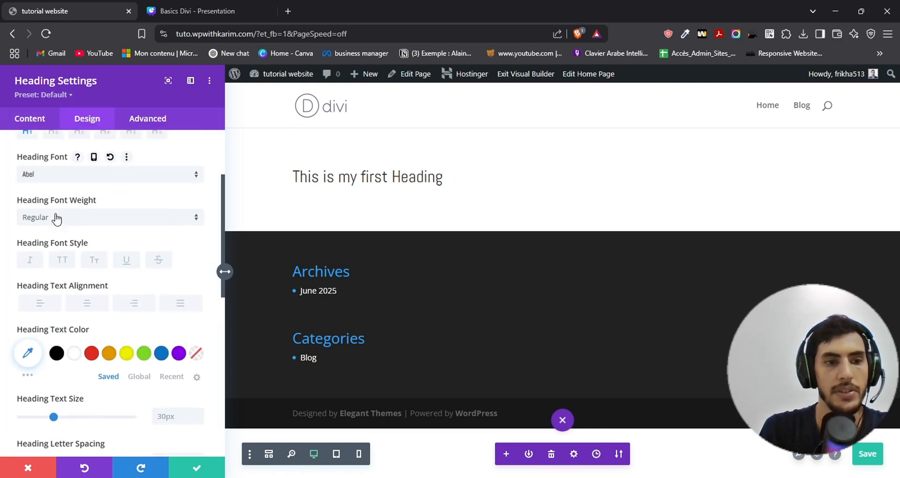
{"action": "left_click", "coordinate": [55, 217]}
{"action": "left_click", "coordinate": [64, 255]}
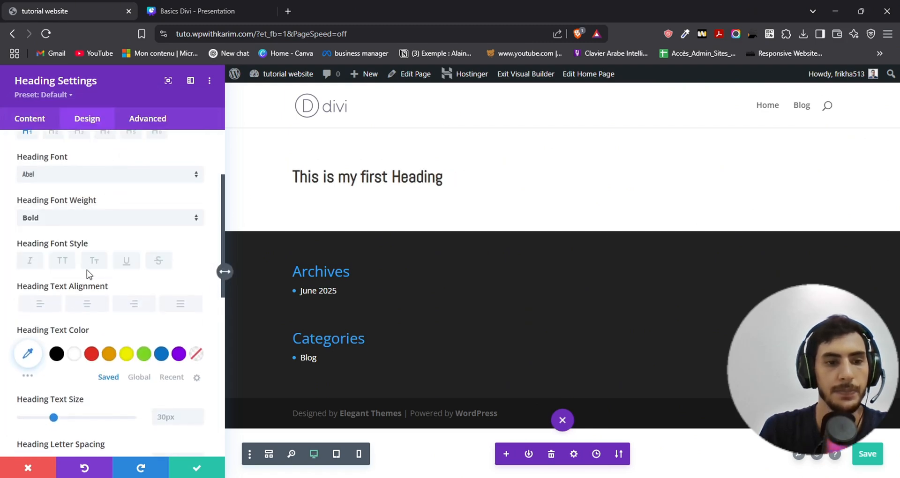
Set the heading text size to 49px, try red (#E02B20) as its text color, and choose black.
{"action": "scroll", "coordinate": [94, 282], "scroll_direction": "down", "scroll_amount": 4}
{"action": "mouse_move", "coordinate": [64, 255]}
{"action": "left_mouse_down"}
{"action": "mouse_move", "coordinate": [95, 255]}
{"action": "mouse_move", "coordinate": [82, 255]}
{"action": "left_mouse_up"}
{"action": "left_click", "coordinate": [92, 186]}
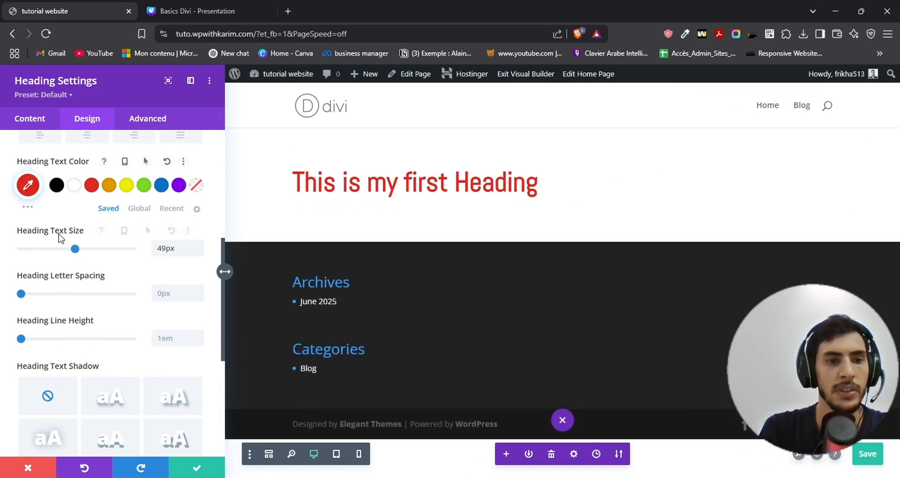
{"action": "left_click", "coordinate": [57, 186]}
{"action": "left_click", "coordinate": [92, 185]}
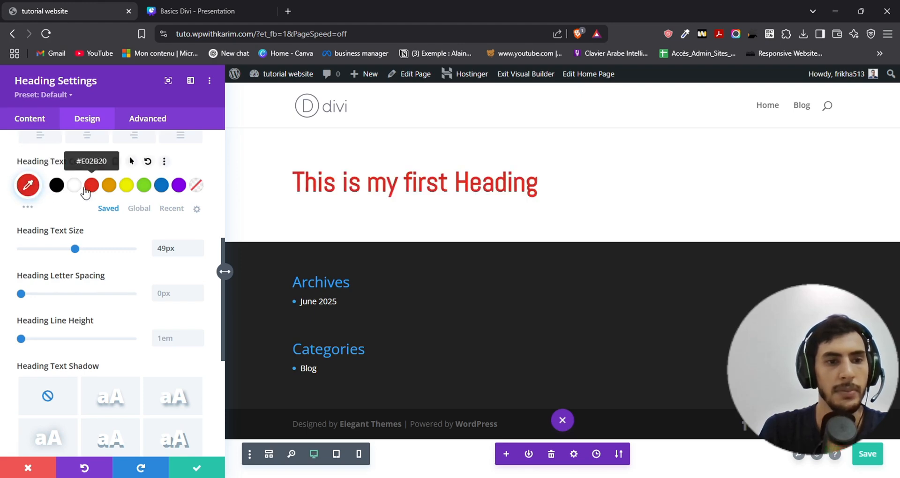
{"action": "left_click", "coordinate": [57, 185]}
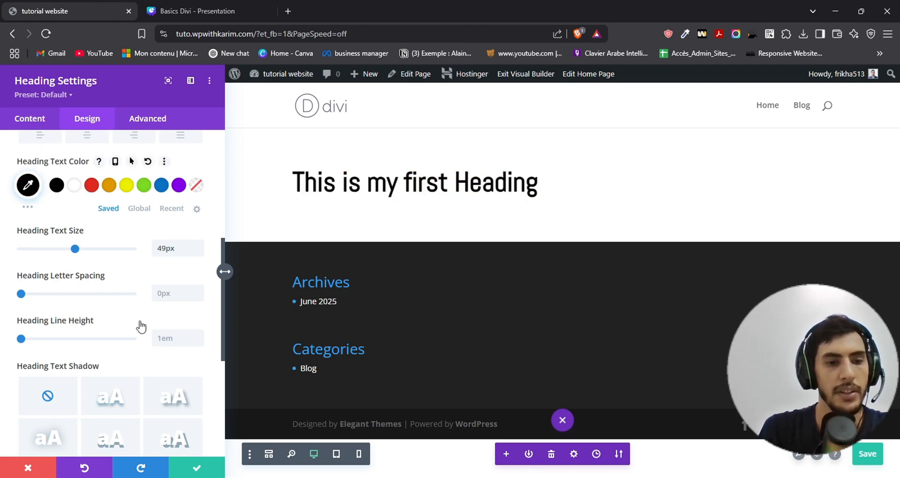
Look over the remaining heading text design options and save the Heading module's settings.
{"action": "scroll", "coordinate": [139, 326], "scroll_direction": "down", "scroll_amount": 2}
{"action": "scroll", "coordinate": [80, 332], "scroll_direction": "up", "scroll_amount": 8}
{"action": "scroll", "coordinate": [117, 291], "scroll_direction": "down", "scroll_amount": 4}
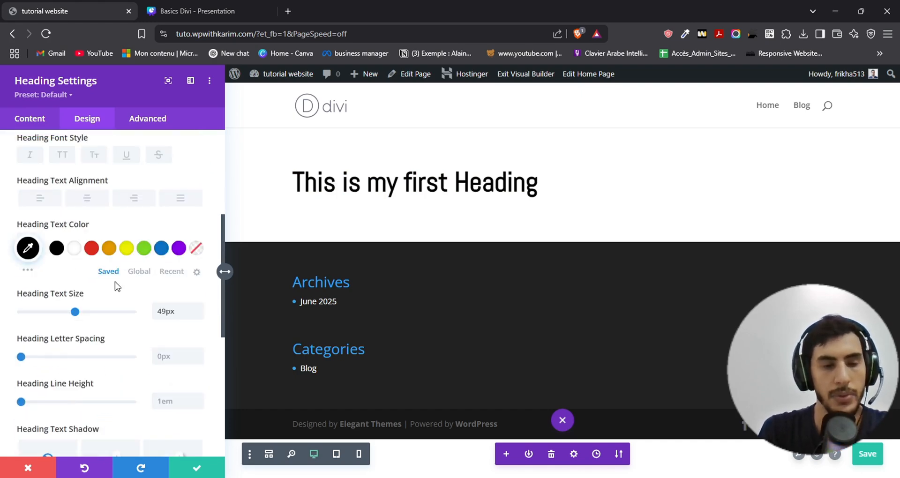
{"action": "scroll", "coordinate": [107, 284], "scroll_direction": "down", "scroll_amount": 3}
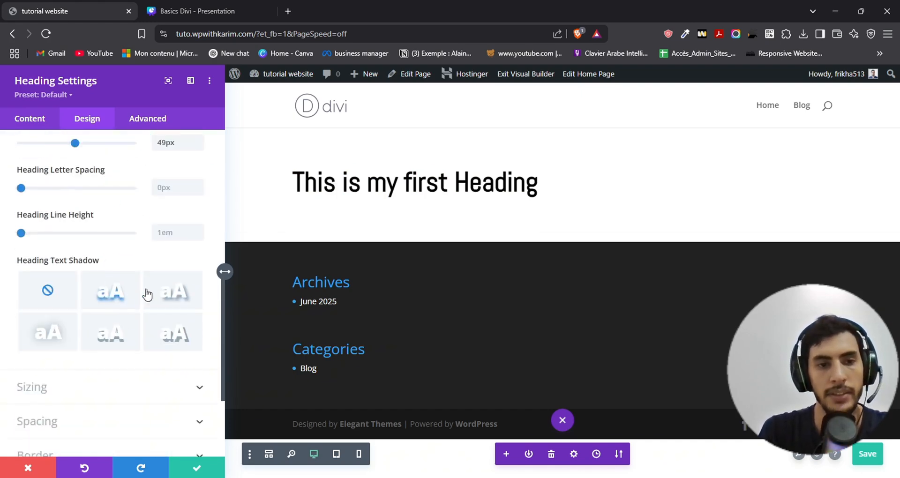
{"action": "left_click", "coordinate": [198, 470]}
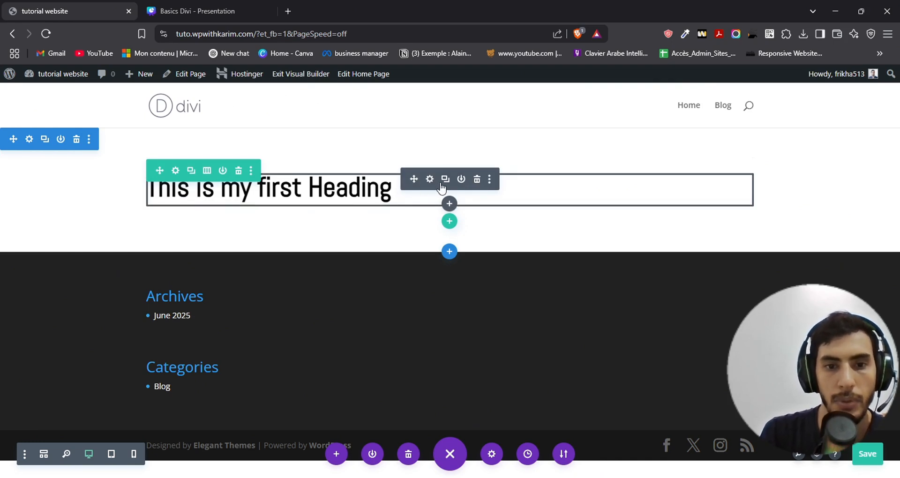
Search the module list for "image" and insert an Image module below the heading.
{"action": "left_click", "coordinate": [449, 204]}
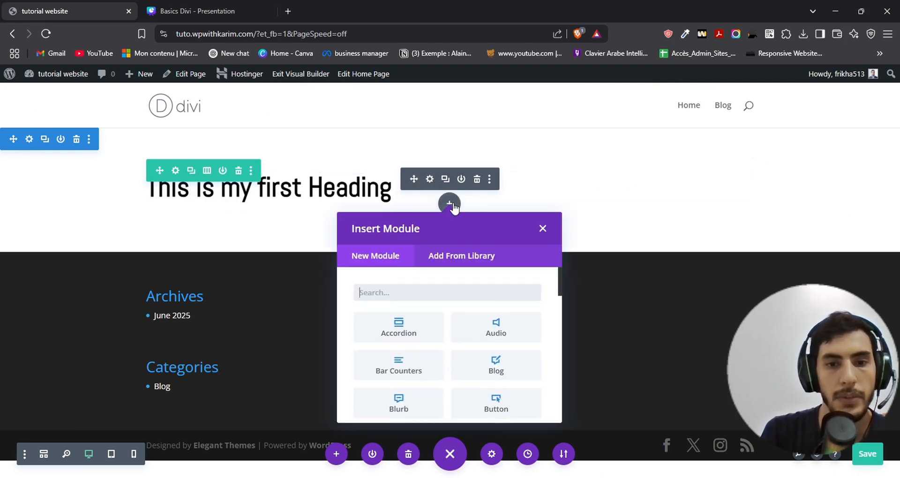
{"action": "type", "text": "image"}
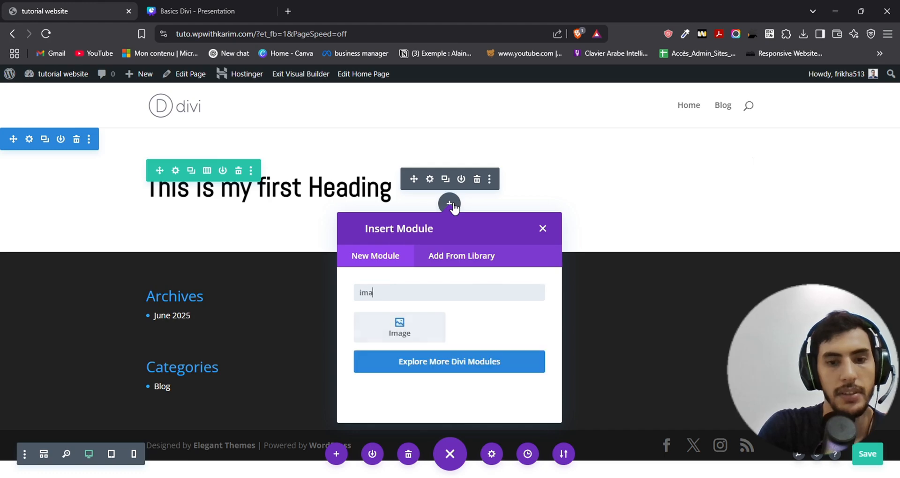
{"action": "left_click", "coordinate": [389, 327]}
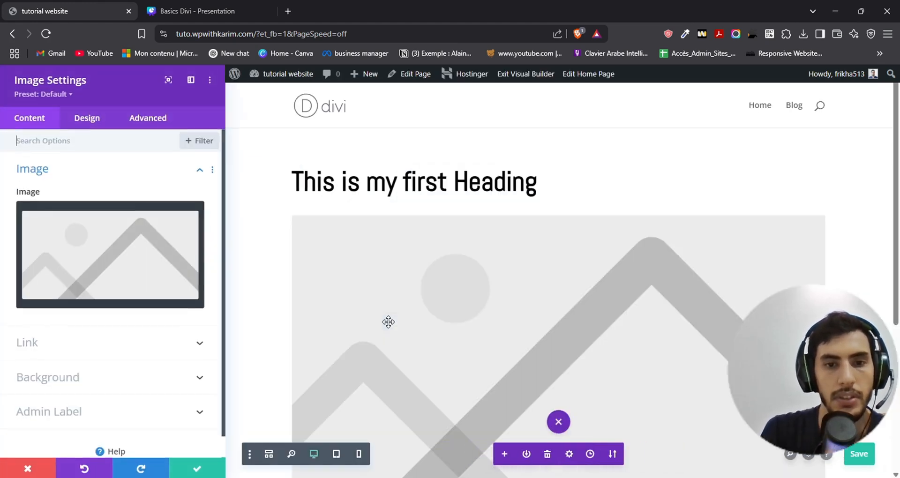
Upload picture 8 from the Desktop folder "Menu Relais Fond Transparent" to the media library for the Image module.
{"action": "left_click", "coordinate": [124, 267]}
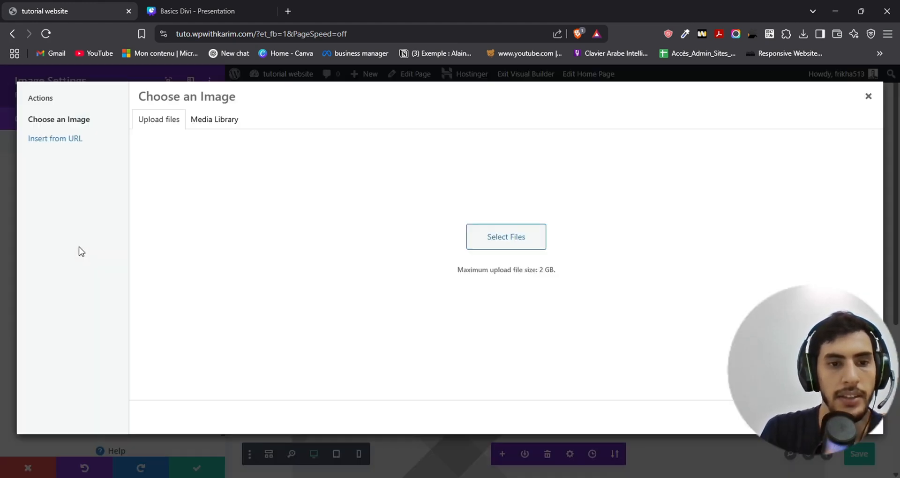
{"action": "left_click", "coordinate": [212, 120]}
{"action": "left_click", "coordinate": [164, 121]}
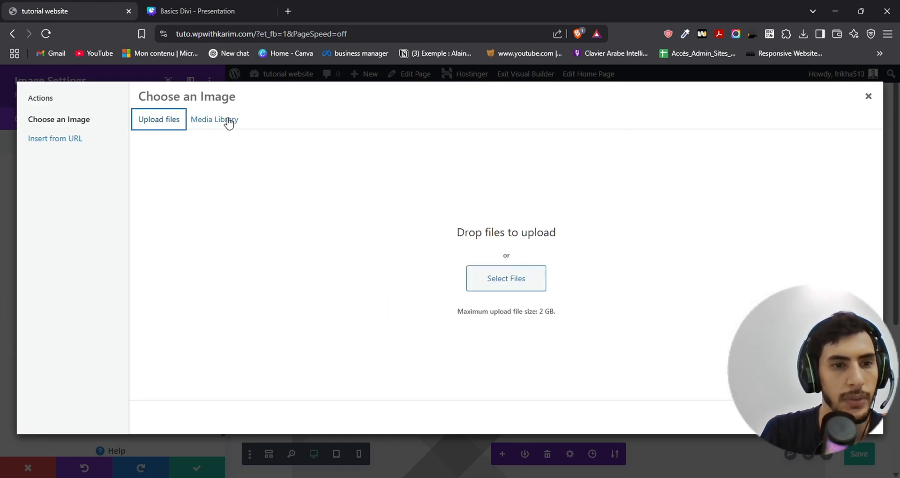
{"action": "left_click", "coordinate": [509, 282]}
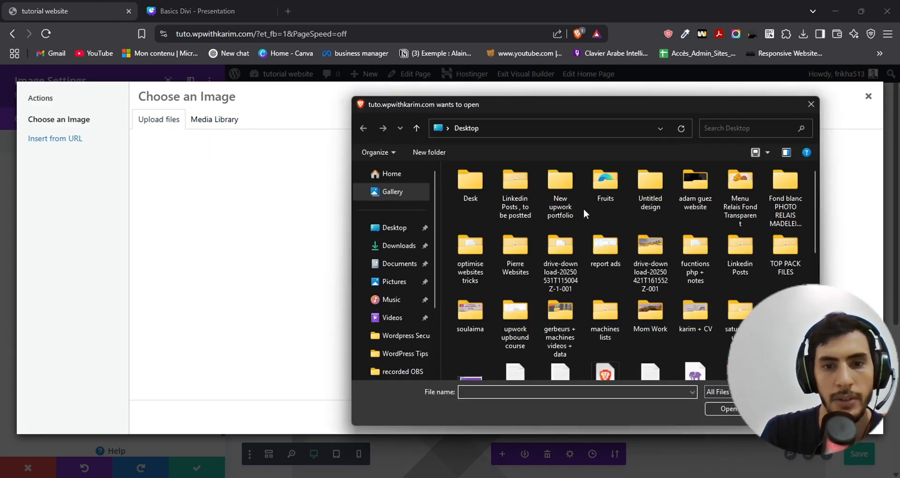
{"action": "scroll", "coordinate": [621, 267], "scroll_direction": "down", "scroll_amount": 8}
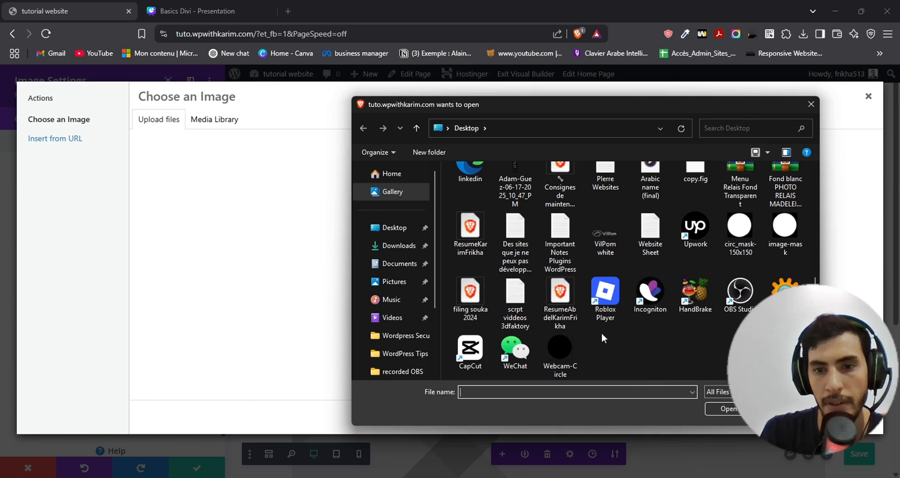
{"action": "scroll", "coordinate": [601, 333], "scroll_direction": "up", "scroll_amount": 3}
{"action": "scroll", "coordinate": [579, 333], "scroll_direction": "down", "scroll_amount": 5}
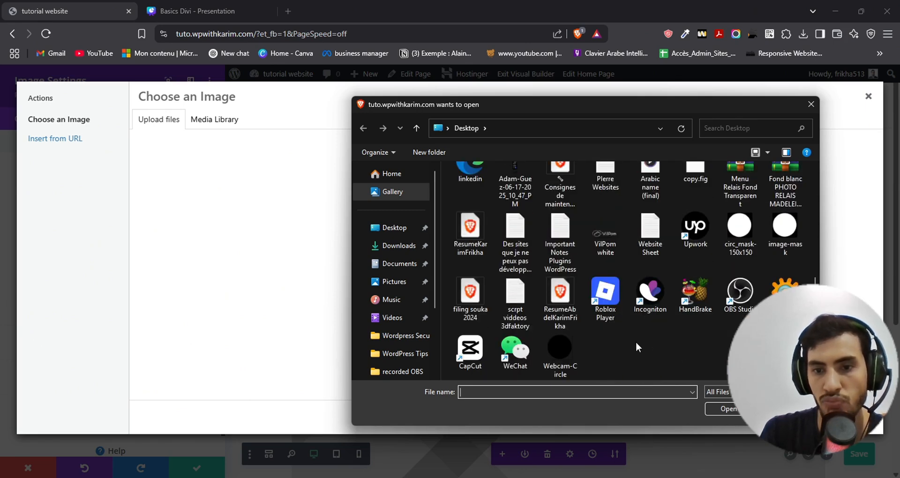
{"action": "scroll", "coordinate": [764, 188], "scroll_direction": "up", "scroll_amount": 8}
{"action": "double_click", "coordinate": [740, 193]}
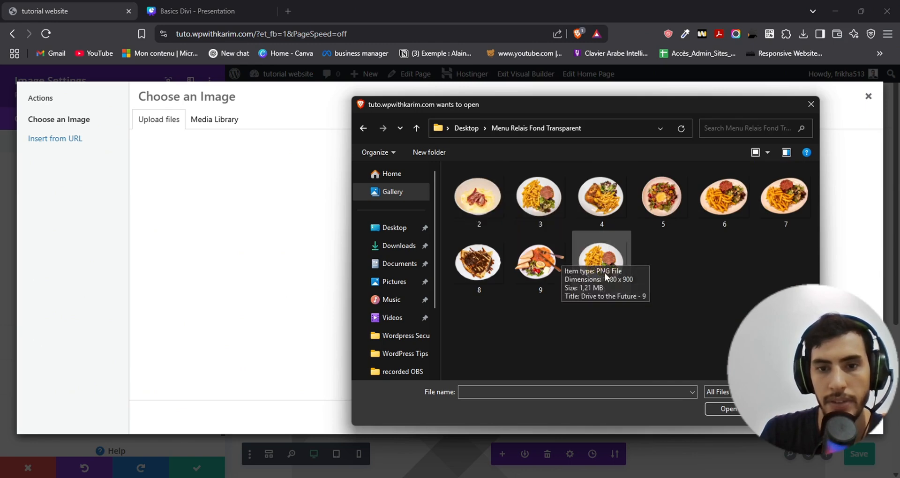
{"action": "left_click", "coordinate": [479, 264]}
{"action": "double_click", "coordinate": [478, 264]}
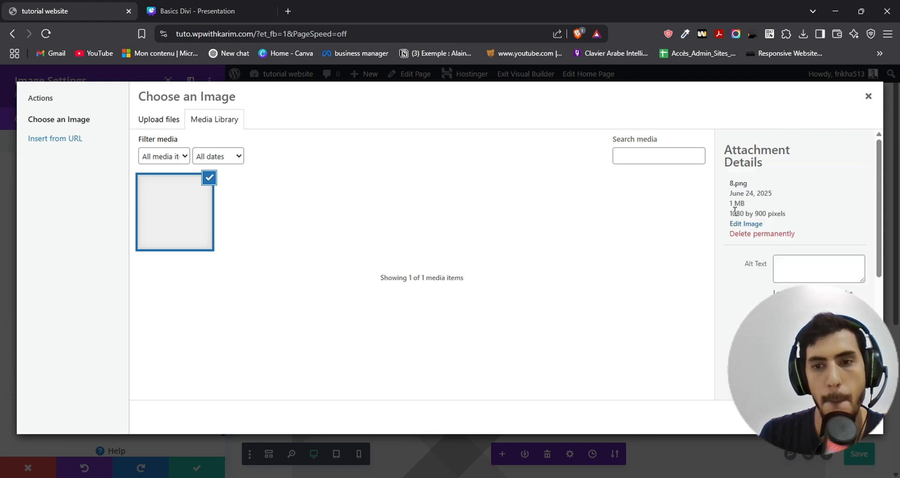
Place the uploaded 8.png in the Image module, and close the image chooser after reopening it.
{"action": "left_click_drag", "start_coordinate": [797, 204], "coordinate": [820, 205]}
{"action": "left_click", "coordinate": [796, 206]}
{"action": "left_click", "coordinate": [820, 205]}
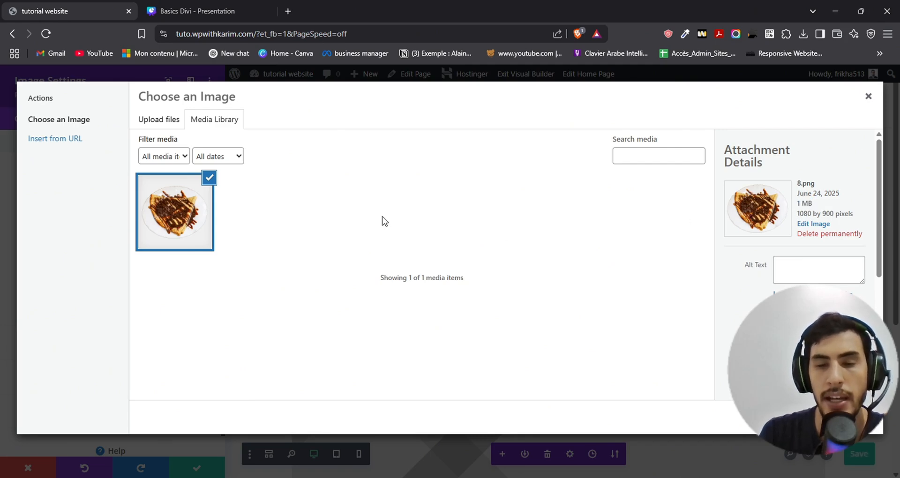
{"action": "left_click", "coordinate": [842, 417]}
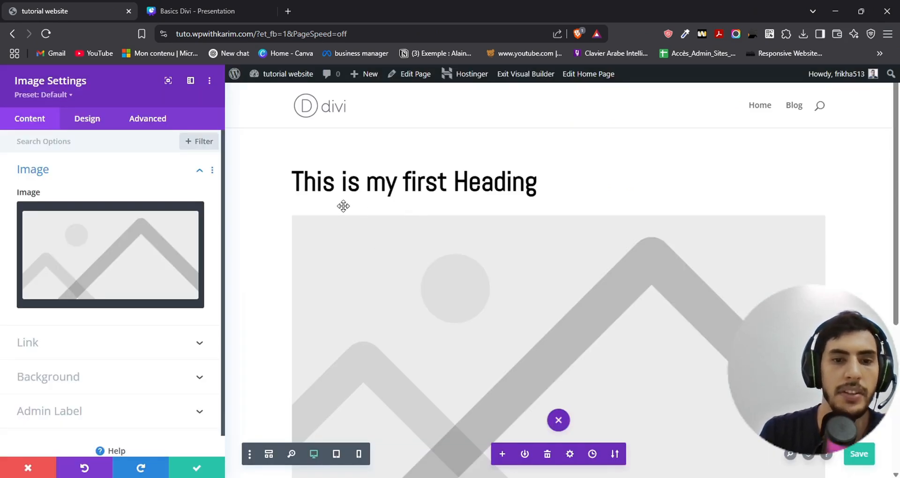
{"action": "left_click", "coordinate": [69, 244]}
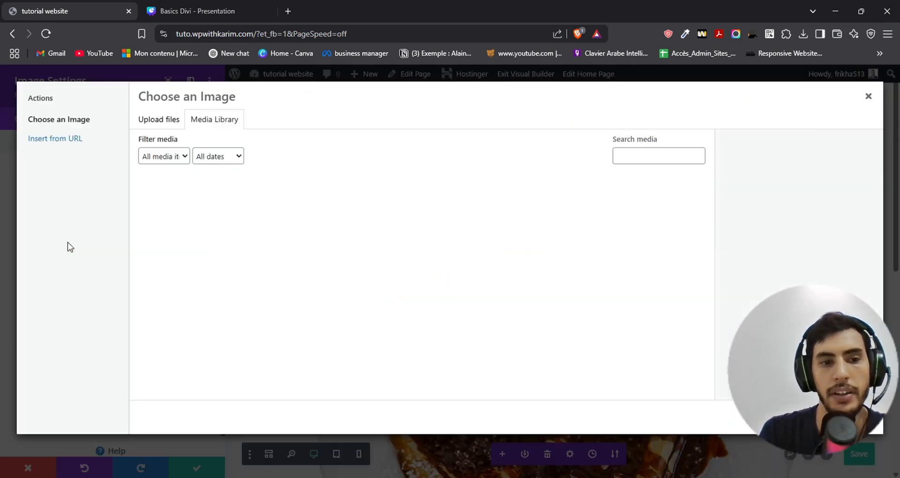
{"action": "left_click", "coordinate": [867, 97]}
Examine how the inserted image appears below the heading on the page.
{"action": "scroll", "coordinate": [691, 227], "scroll_direction": "down", "scroll_amount": 3}
{"action": "scroll", "coordinate": [691, 227], "scroll_direction": "up", "scroll_amount": 3}
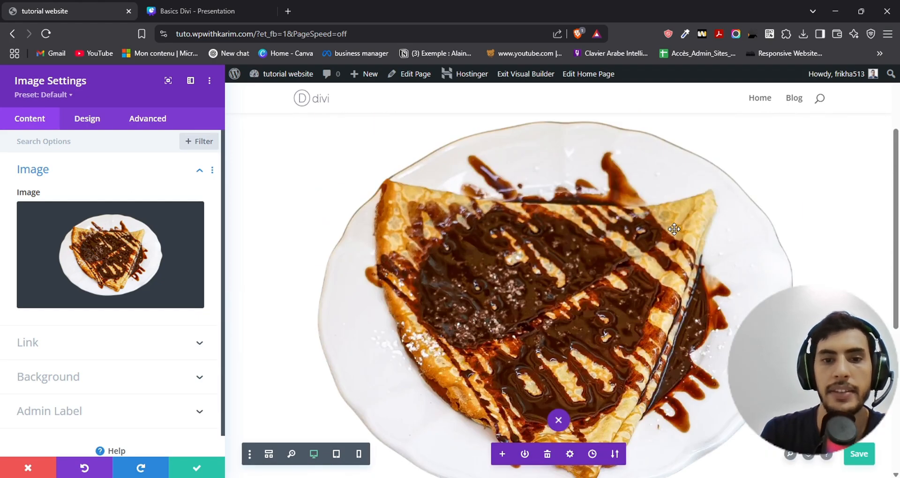
{"action": "scroll", "coordinate": [674, 229], "scroll_direction": "up", "scroll_amount": 3}
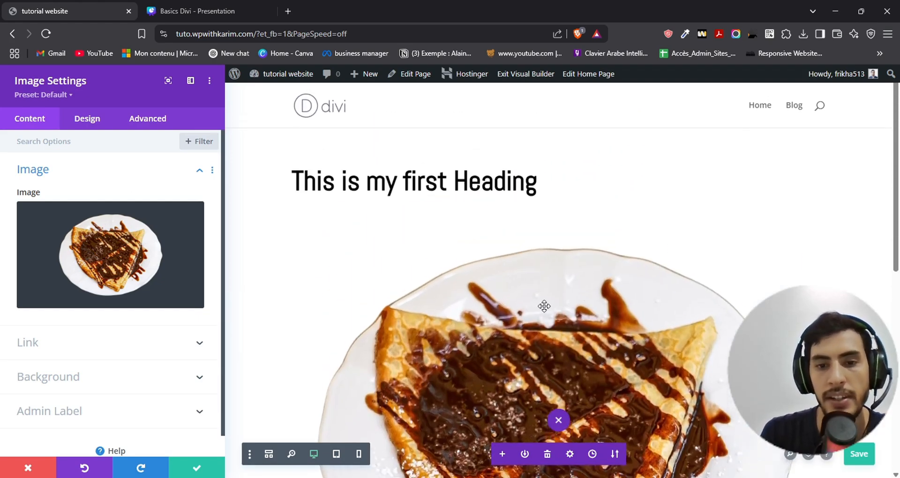
{"action": "scroll", "coordinate": [509, 286], "scroll_direction": "down", "scroll_amount": 3}
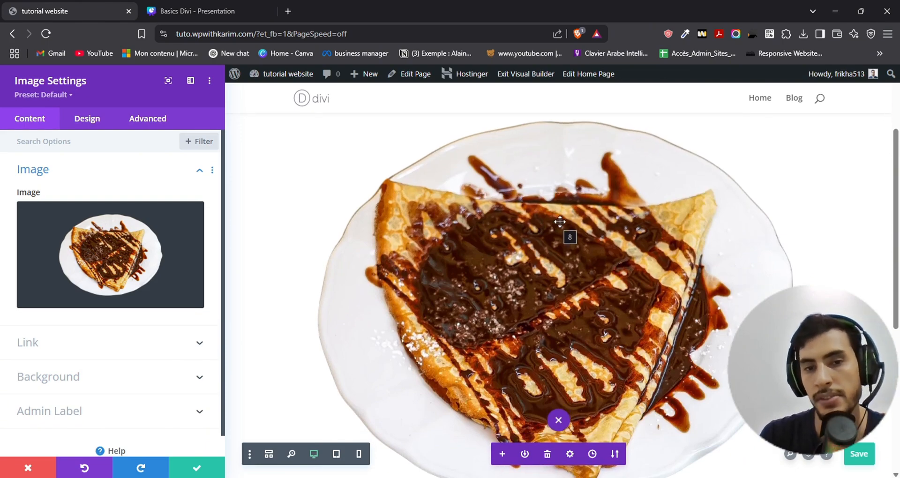
{"action": "scroll", "coordinate": [833, 205], "scroll_direction": "up", "scroll_amount": 3}
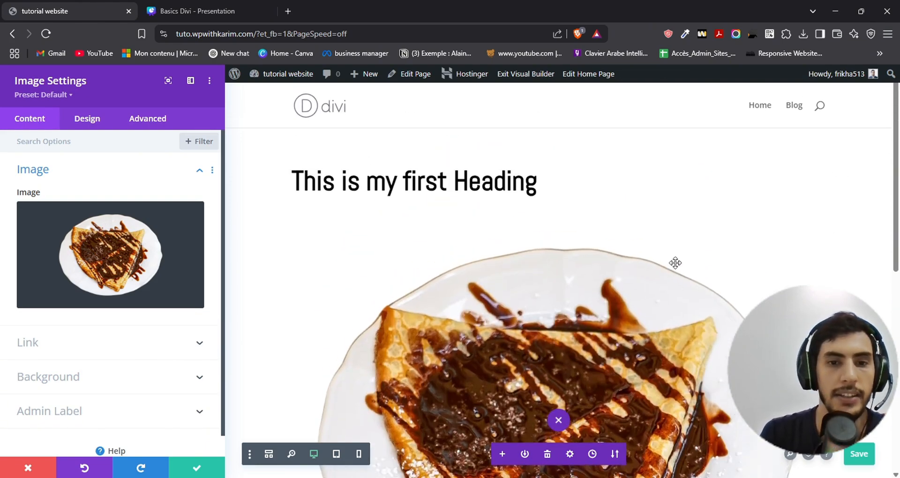
{"action": "scroll", "coordinate": [675, 263], "scroll_direction": "down", "scroll_amount": 3}
{"action": "scroll", "coordinate": [477, 247], "scroll_direction": "up", "scroll_amount": 3}
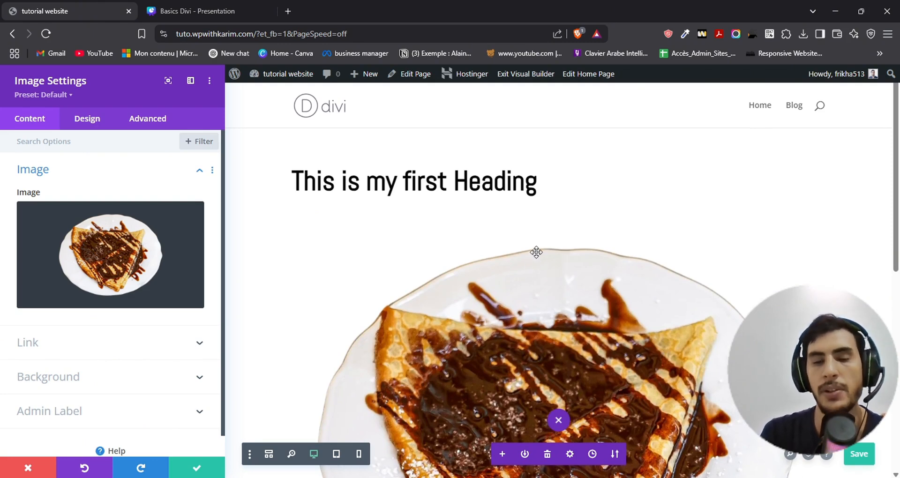
{"action": "scroll", "coordinate": [539, 256], "scroll_direction": "down", "scroll_amount": 3}
{"action": "scroll", "coordinate": [558, 267], "scroll_direction": "up", "scroll_amount": 1}
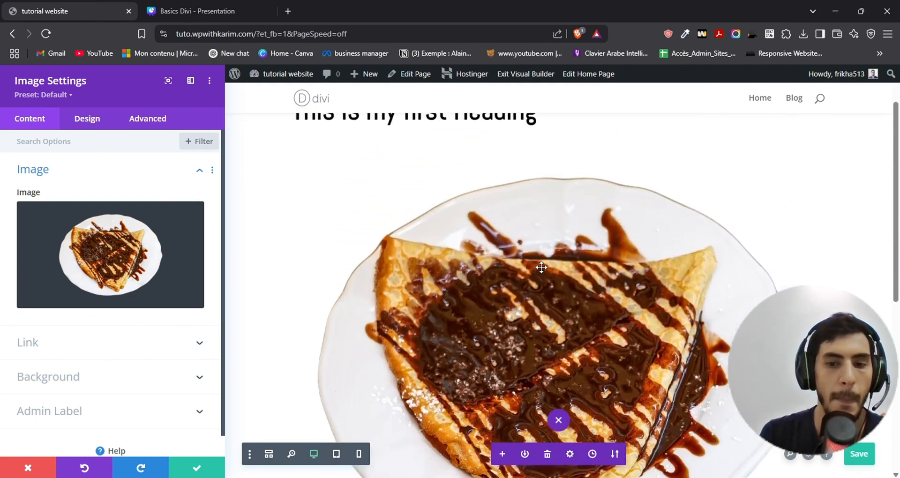
{"action": "scroll", "coordinate": [567, 273], "scroll_direction": "down", "scroll_amount": 1}
{"action": "scroll", "coordinate": [563, 262], "scroll_direction": "up", "scroll_amount": 2}
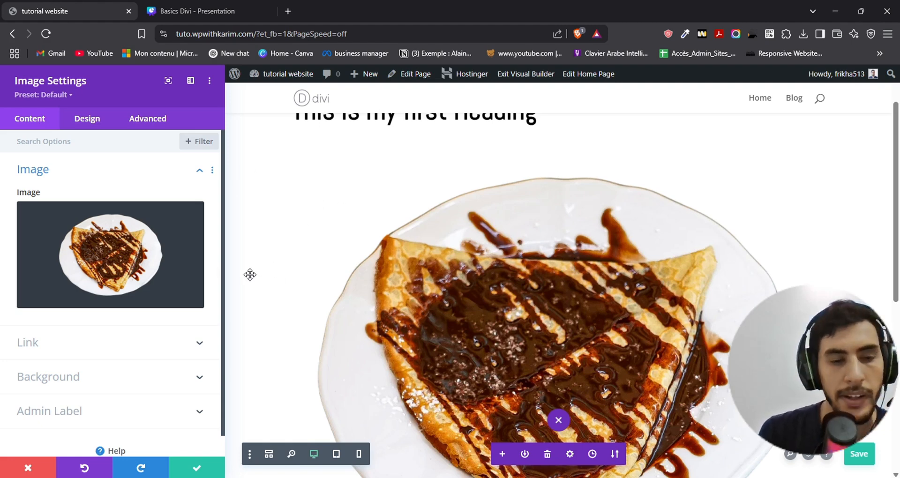
Set the crepe image's width to 41%, center-align its module, and save the image settings.
{"action": "scroll", "coordinate": [379, 318], "scroll_direction": "up", "scroll_amount": 1}
{"action": "scroll", "coordinate": [379, 319], "scroll_direction": "down", "scroll_amount": 3}
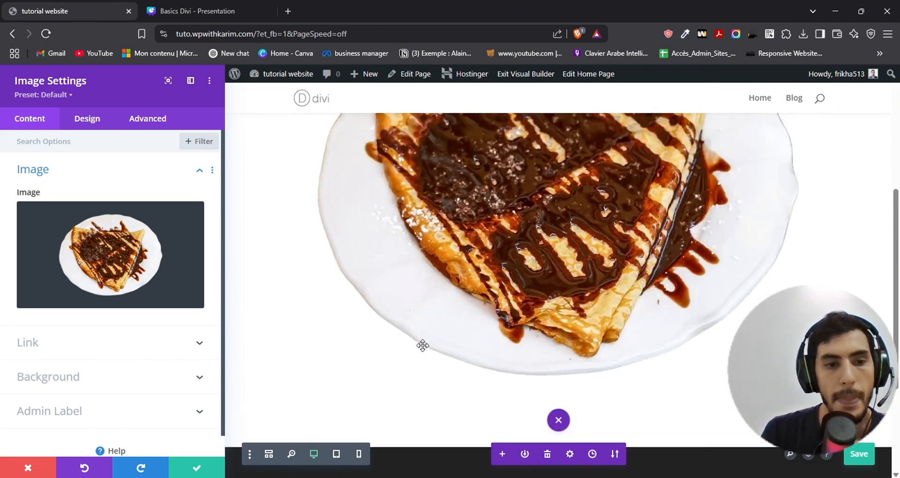
{"action": "left_click", "coordinate": [81, 120]}
{"action": "left_click", "coordinate": [77, 203]}
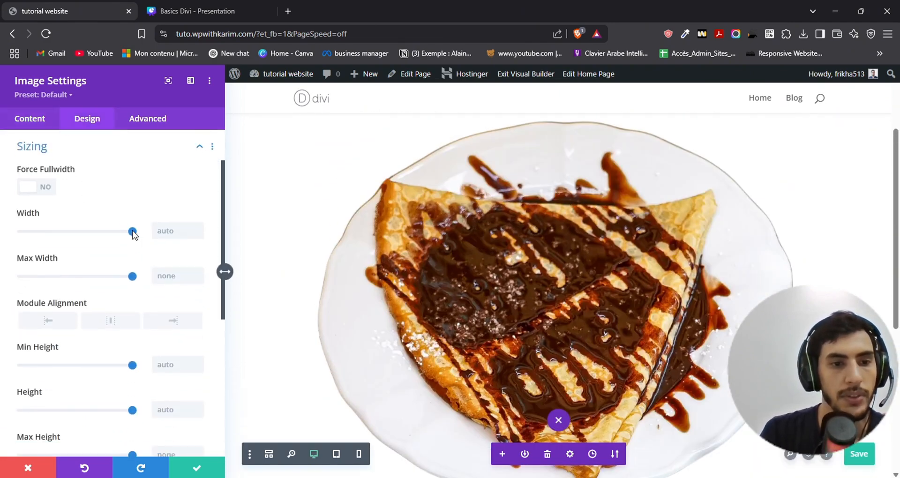
{"action": "left_click_drag", "start_coordinate": [133, 231], "coordinate": [97, 231]}
{"action": "left_click", "coordinate": [110, 321]}
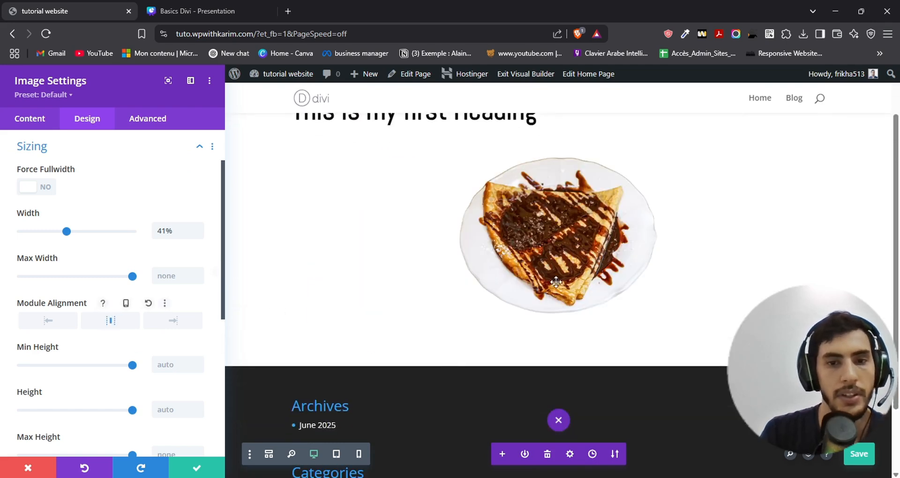
{"action": "left_click", "coordinate": [198, 466]}
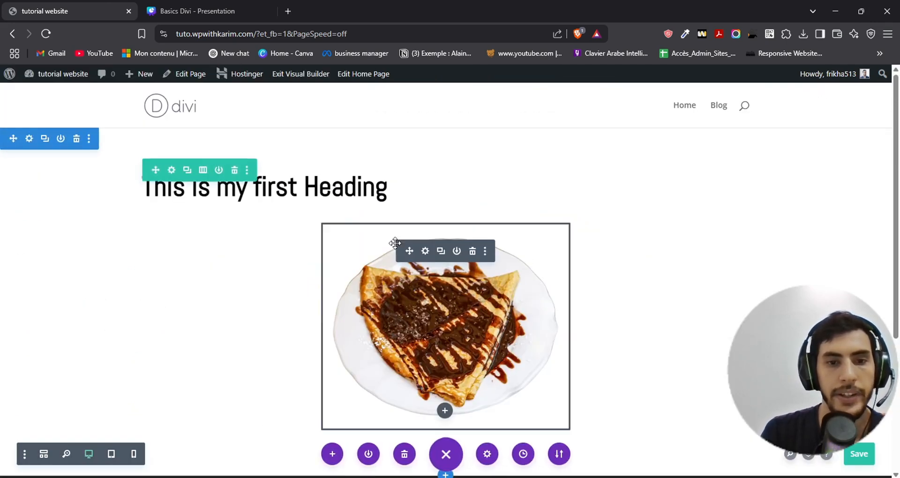
Center the text of the "This is my first Heading" module and save its settings.
{"action": "left_click", "coordinate": [426, 179]}
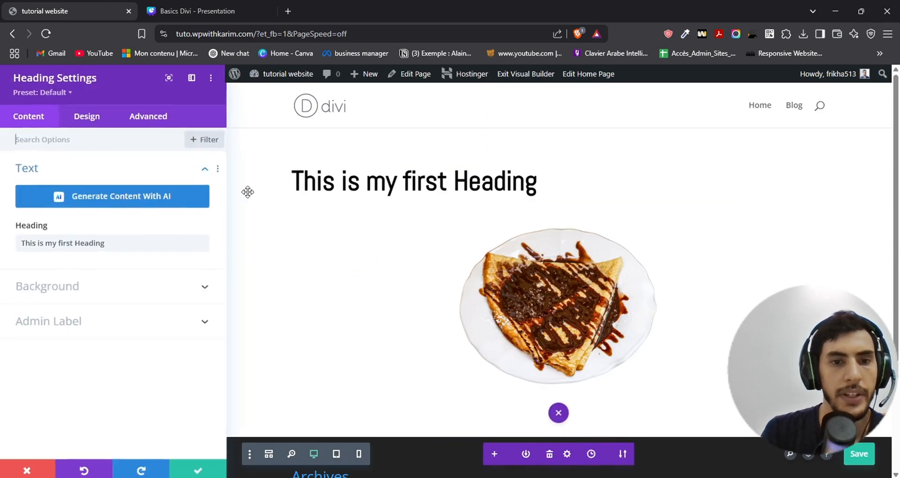
{"action": "left_click", "coordinate": [87, 119]}
{"action": "left_click", "coordinate": [60, 206]}
{"action": "scroll", "coordinate": [60, 208], "scroll_direction": "down", "scroll_amount": 5}
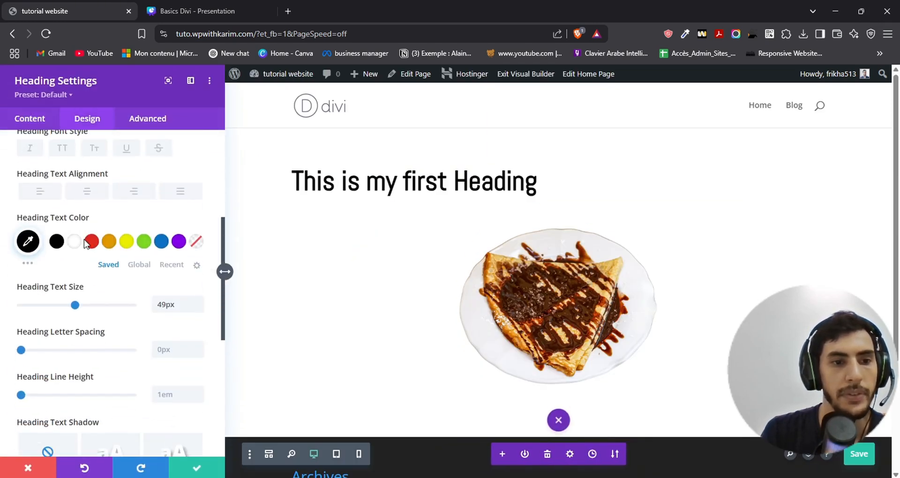
{"action": "left_click", "coordinate": [87, 192]}
{"action": "left_click", "coordinate": [195, 468]}
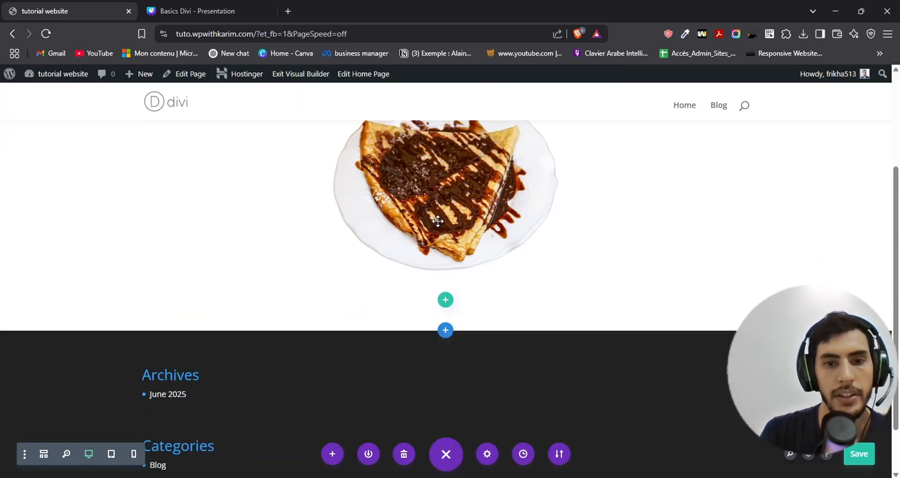
Insert a Text module below the image and replace its placeholder content with "This is my first text".
{"action": "scroll", "coordinate": [422, 282], "scroll_direction": "down", "scroll_amount": 3}
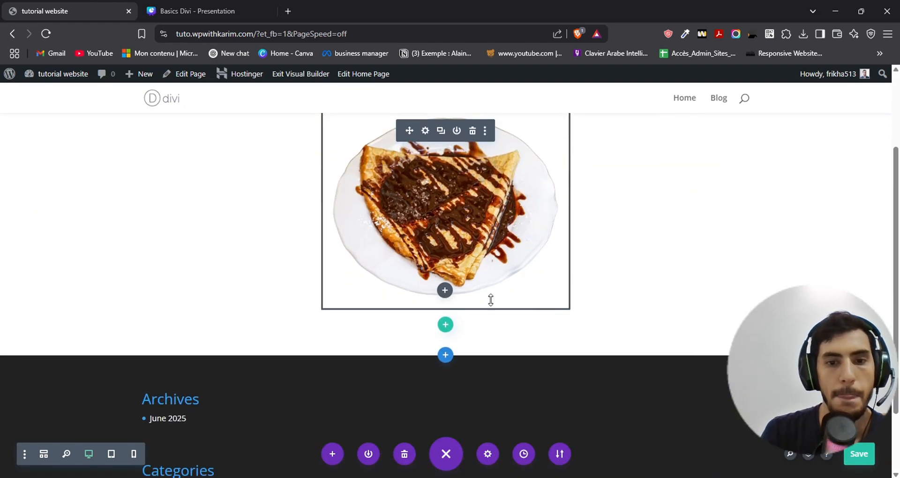
{"action": "left_click", "coordinate": [446, 290]}
{"action": "type", "text": "text"}
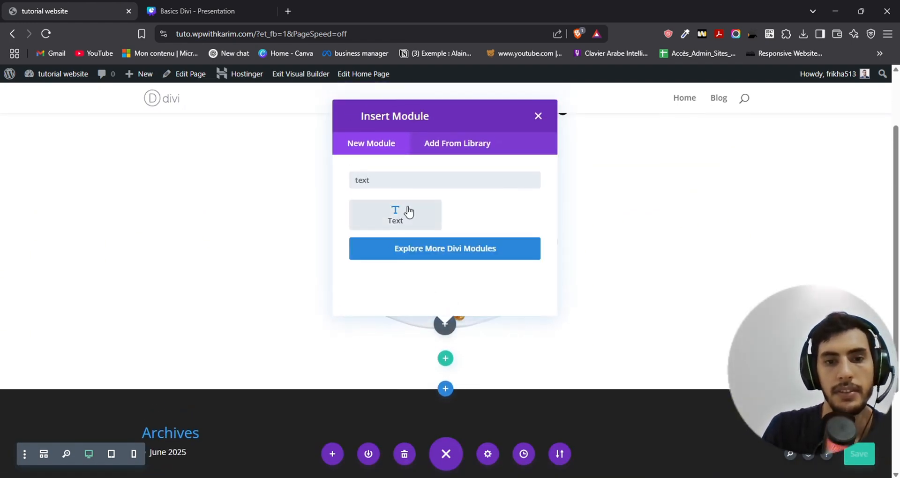
{"action": "left_click", "coordinate": [407, 212]}
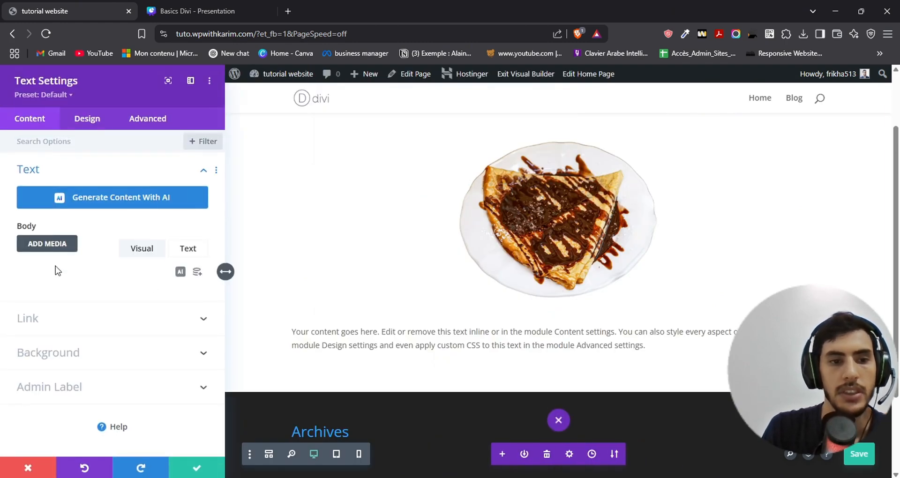
{"action": "scroll", "coordinate": [80, 285], "scroll_direction": "down", "scroll_amount": 1}
{"action": "triple_click", "coordinate": [89, 302]}
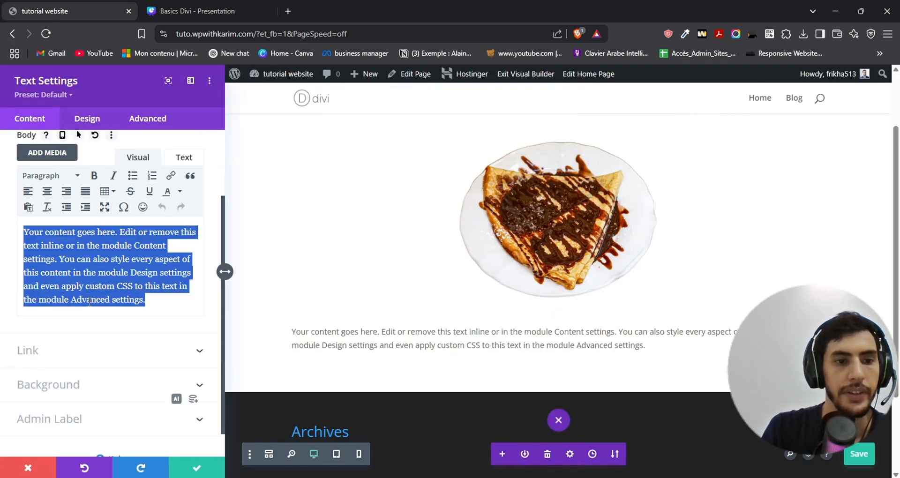
{"action": "type", "text": "This is my first text"}
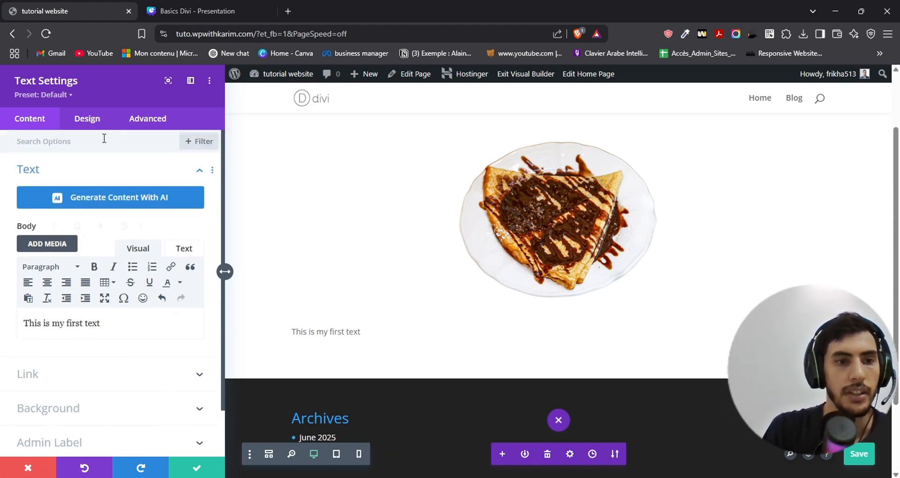
Set the Text module's text color to black and its text size to 29px.
{"action": "left_click", "coordinate": [88, 120]}
{"action": "left_click", "coordinate": [74, 174]}
{"action": "scroll", "coordinate": [78, 211], "scroll_direction": "down", "scroll_amount": 2}
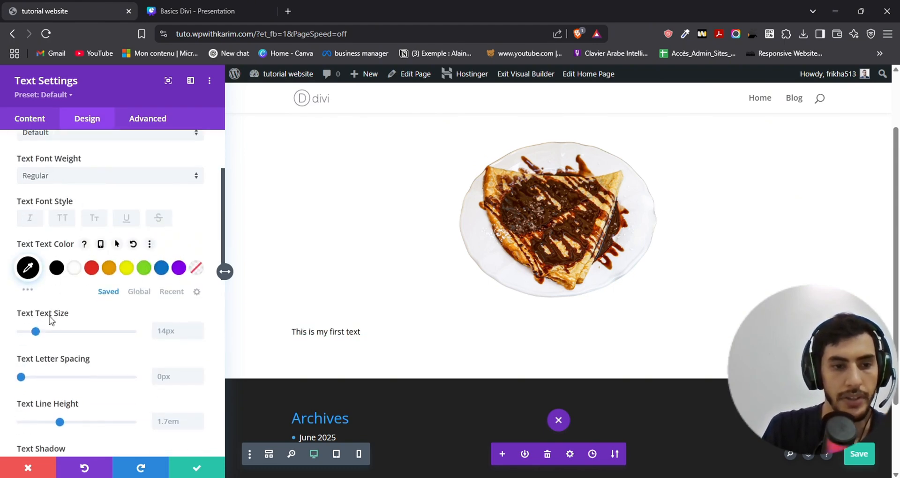
{"action": "mouse_move", "coordinate": [36, 333]}
{"action": "left_mouse_down"}
{"action": "mouse_move", "coordinate": [67, 336]}
{"action": "mouse_move", "coordinate": [55, 333]}
{"action": "left_mouse_up"}
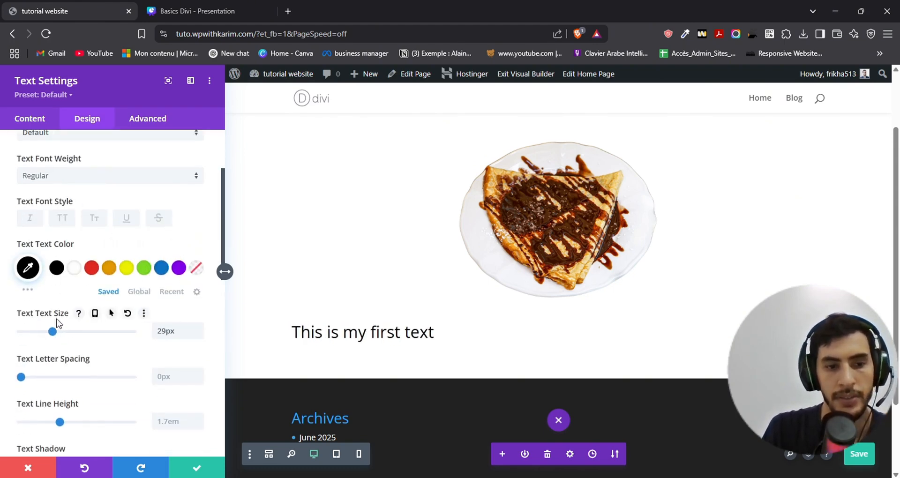
Review the Text module's content and design option groups, including text, sizing, spacing, border and animation.
{"action": "scroll", "coordinate": [70, 277], "scroll_direction": "down", "scroll_amount": 5}
{"action": "scroll", "coordinate": [70, 267], "scroll_direction": "down", "scroll_amount": 5}
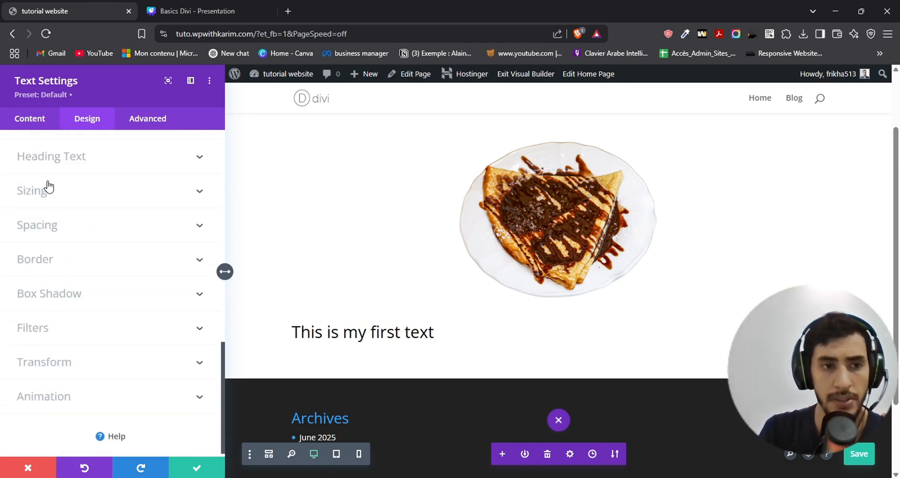
{"action": "scroll", "coordinate": [49, 187], "scroll_direction": "up", "scroll_amount": 6}
{"action": "scroll", "coordinate": [90, 264], "scroll_direction": "up", "scroll_amount": 5}
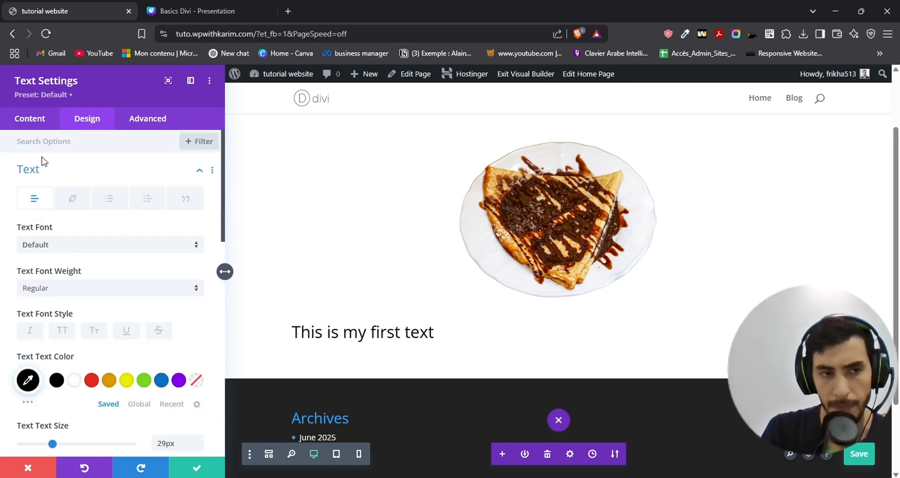
{"action": "left_click", "coordinate": [30, 118]}
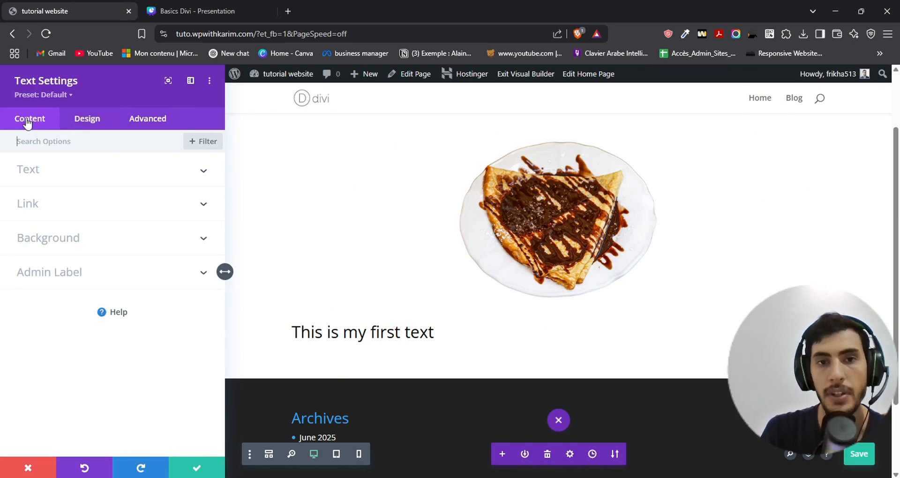
{"action": "left_click", "coordinate": [89, 120]}
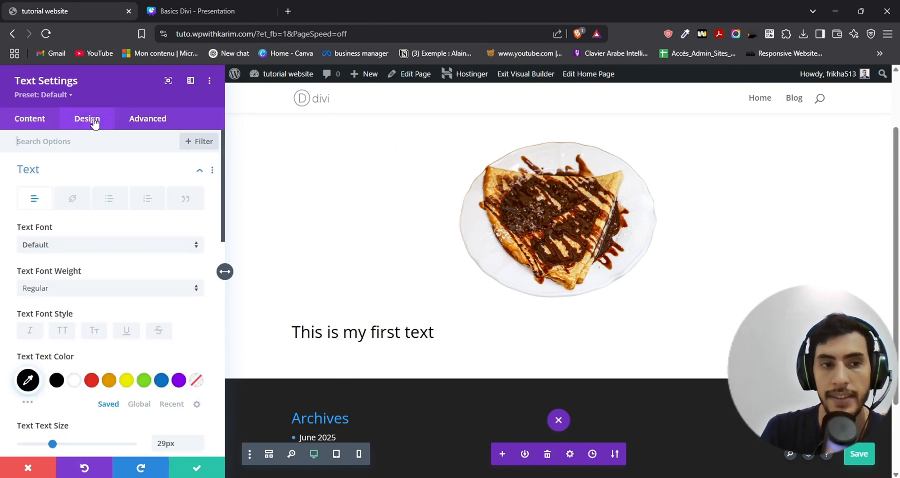
{"action": "left_click", "coordinate": [145, 119]}
{"action": "left_click", "coordinate": [30, 123]}
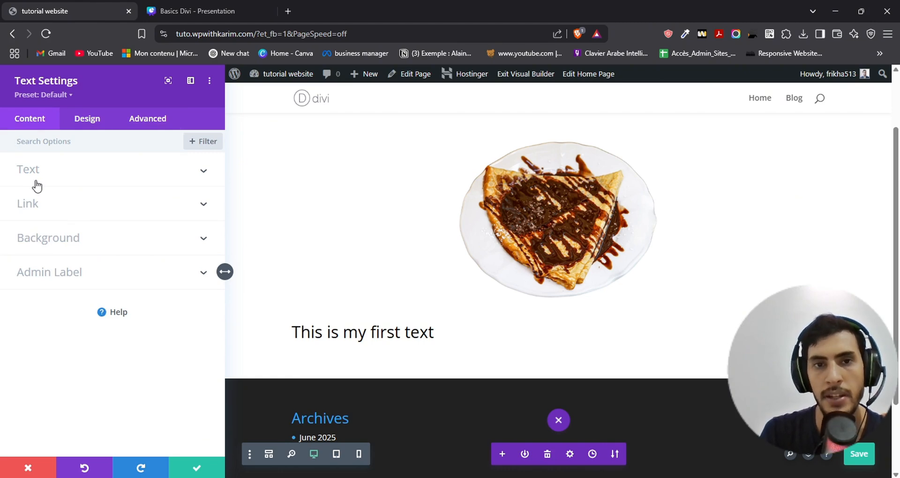
{"action": "left_click", "coordinate": [85, 179]}
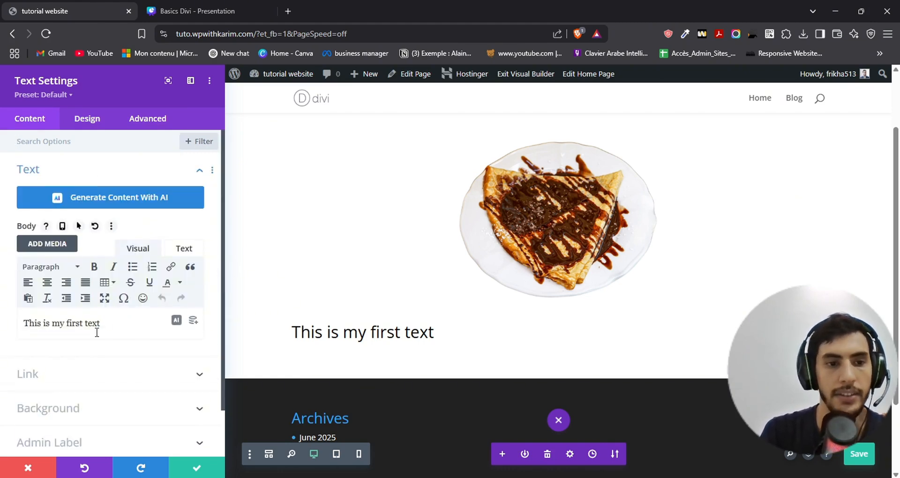
{"action": "left_click", "coordinate": [88, 123]}
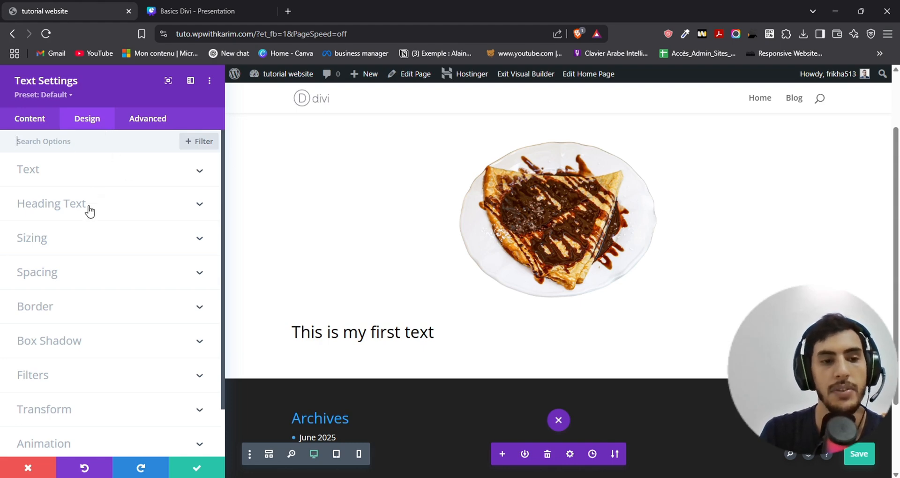
{"action": "scroll", "coordinate": [90, 218], "scroll_direction": "down", "scroll_amount": 1}
{"action": "scroll", "coordinate": [99, 295], "scroll_direction": "up", "scroll_amount": 1}
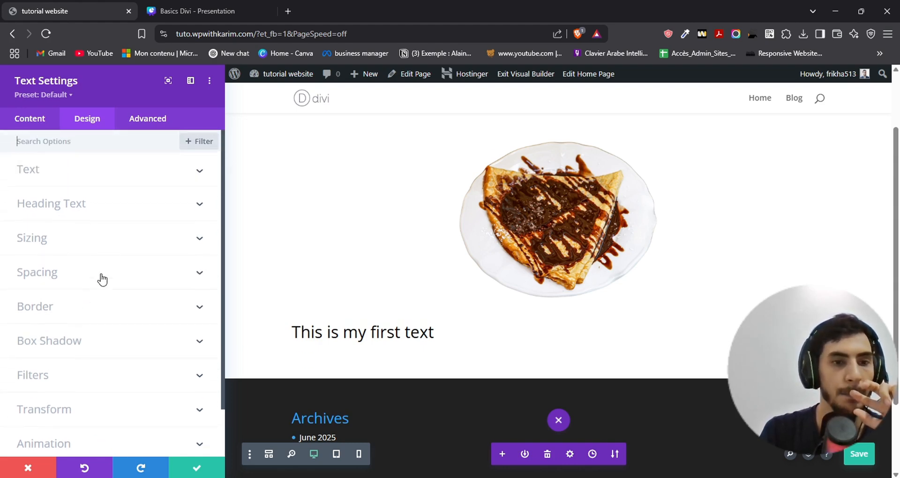
Examine the Text module's advanced visibility and overflow options without changing them, and save the module's settings.
{"action": "left_click", "coordinate": [141, 124]}
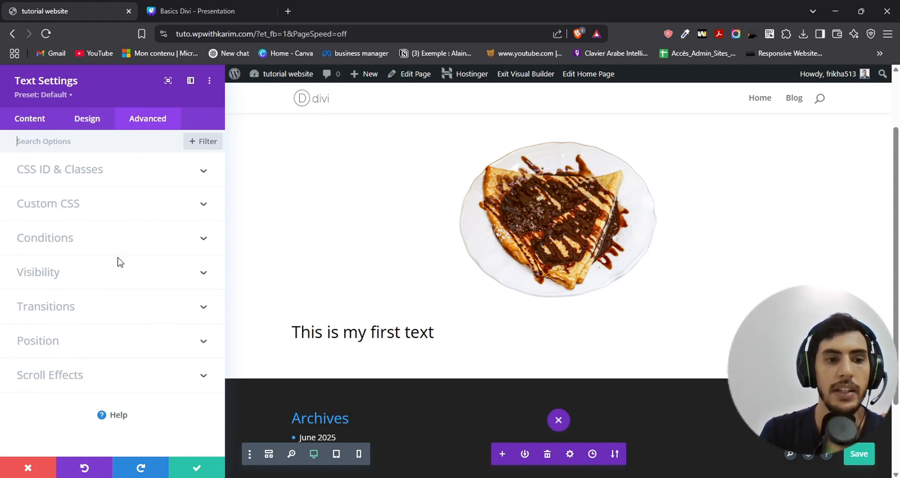
{"action": "left_click", "coordinate": [42, 274]}
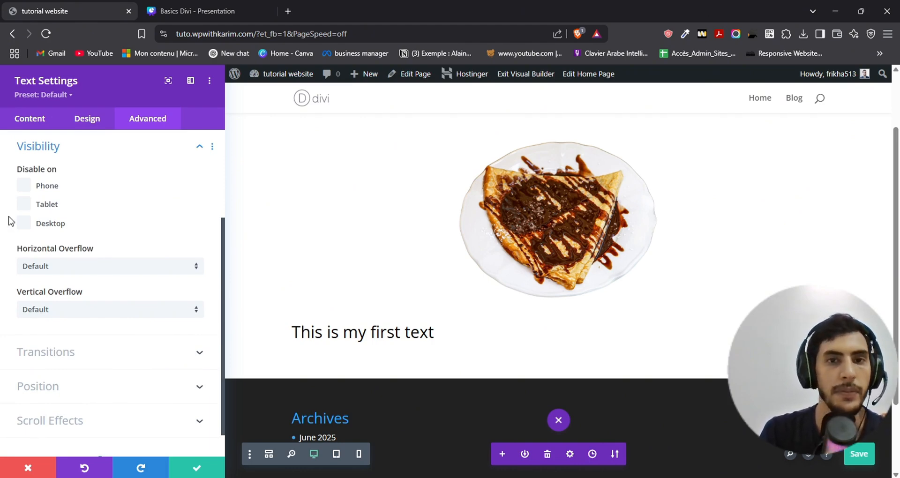
{"action": "scroll", "coordinate": [14, 291], "scroll_direction": "down", "scroll_amount": 1}
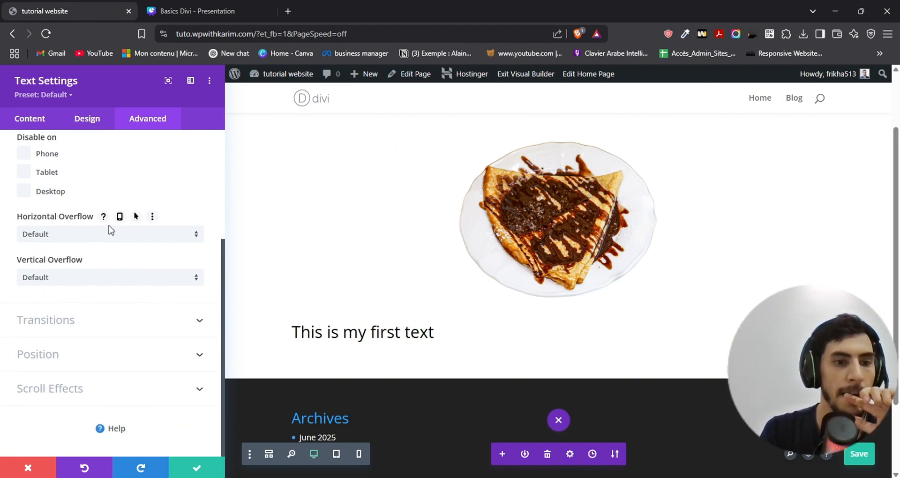
{"action": "left_click", "coordinate": [57, 239]}
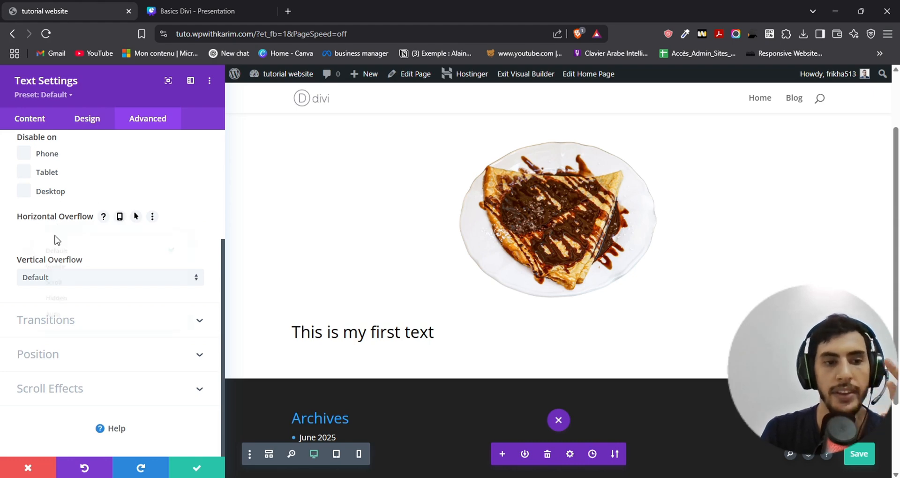
{"action": "left_click", "coordinate": [3, 246]}
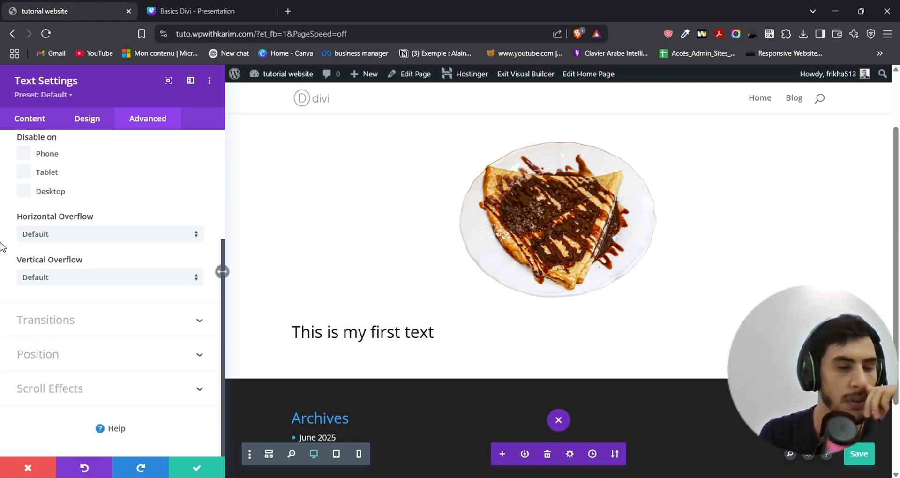
{"action": "scroll", "coordinate": [10, 263], "scroll_direction": "up", "scroll_amount": 5}
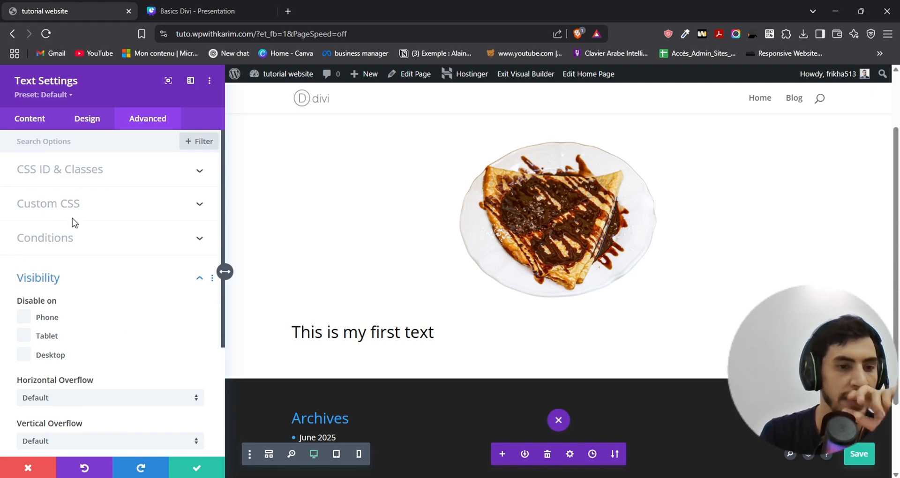
{"action": "left_click", "coordinate": [78, 278]}
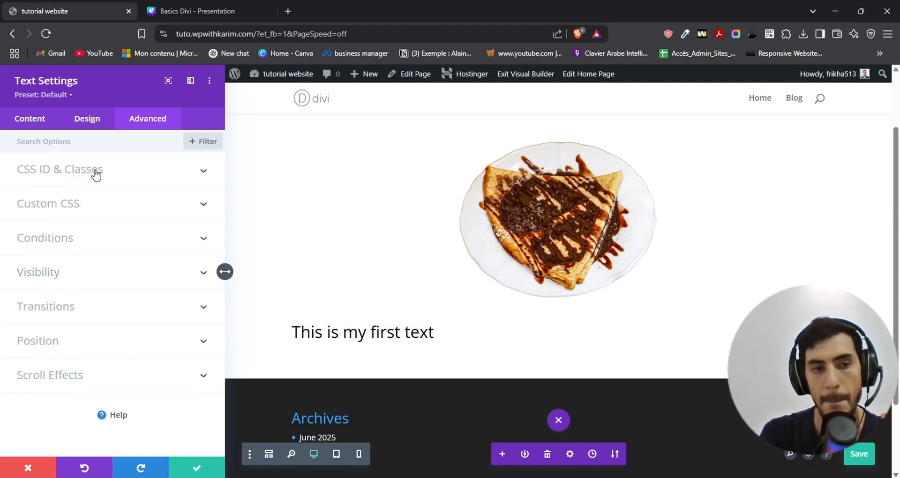
{"action": "left_click", "coordinate": [24, 113]}
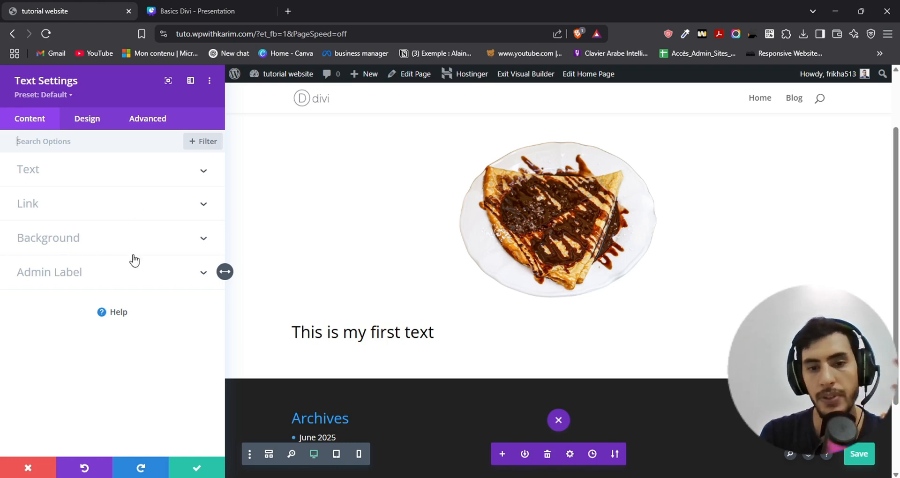
{"action": "left_click", "coordinate": [192, 468]}
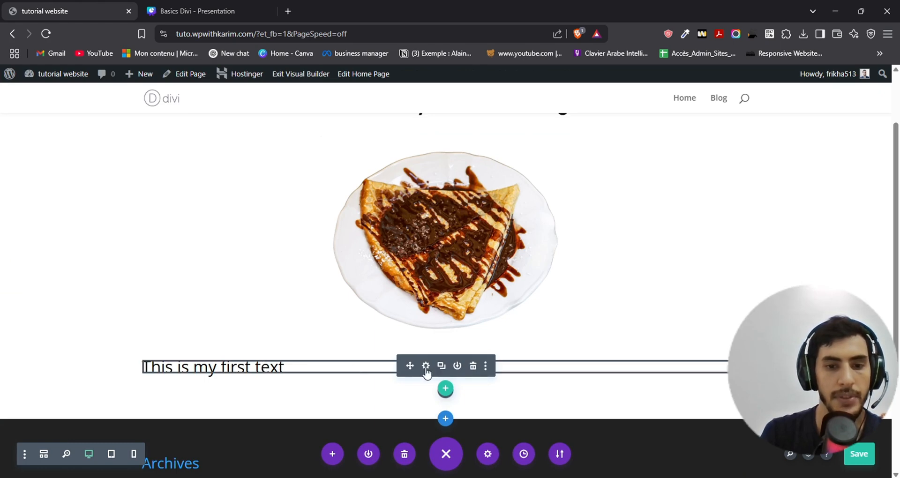
Center-align the text of the "This is my first text" module and save the change.
{"action": "left_click", "coordinate": [425, 366]}
{"action": "left_click", "coordinate": [86, 118]}
{"action": "left_click", "coordinate": [69, 179]}
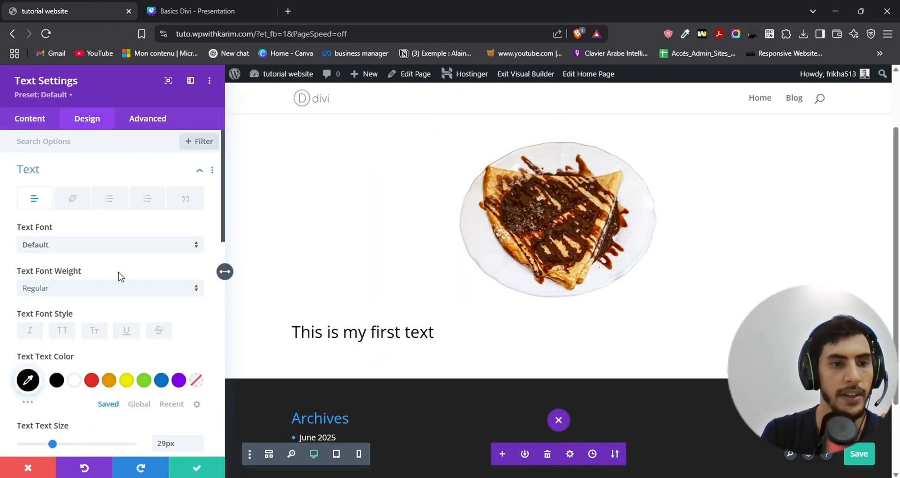
{"action": "scroll", "coordinate": [96, 272], "scroll_direction": "down", "scroll_amount": 6}
{"action": "scroll", "coordinate": [81, 335], "scroll_direction": "down", "scroll_amount": 3}
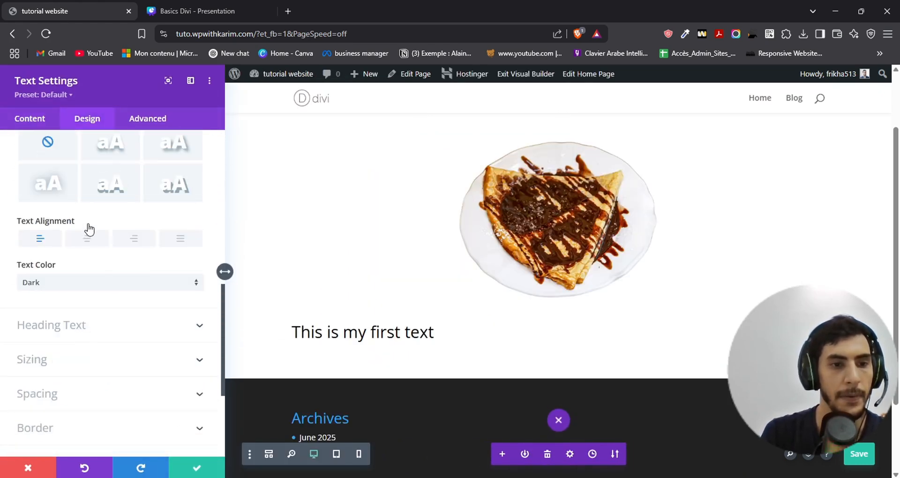
{"action": "left_click", "coordinate": [87, 238]}
{"action": "scroll", "coordinate": [398, 274], "scroll_direction": "up", "scroll_amount": 2}
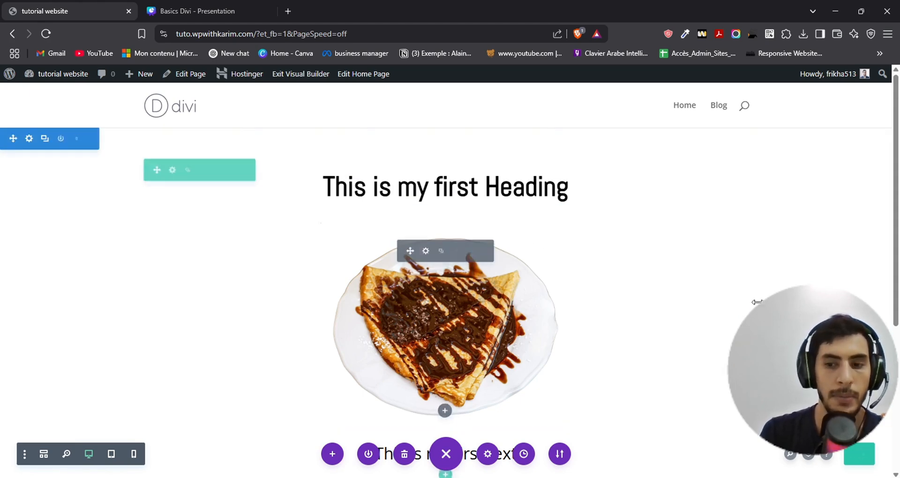
Open the WordPress dashboard in a new browser tab, visit the site from it, and review the published Home page down to the footer.
{"action": "right_click", "coordinate": [56, 73]}
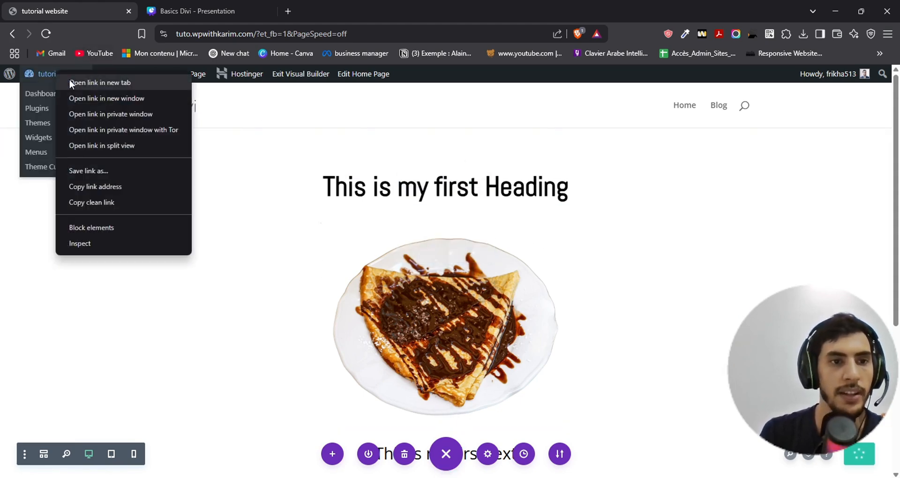
{"action": "left_click", "coordinate": [82, 81]}
{"action": "left_click", "coordinate": [209, 7]}
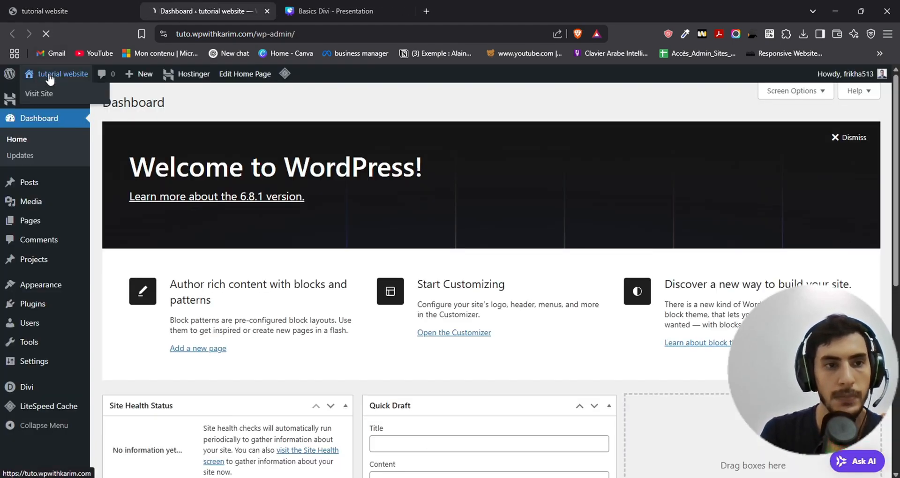
{"action": "left_click", "coordinate": [51, 77]}
{"action": "scroll", "coordinate": [282, 180], "scroll_direction": "down", "scroll_amount": 1}
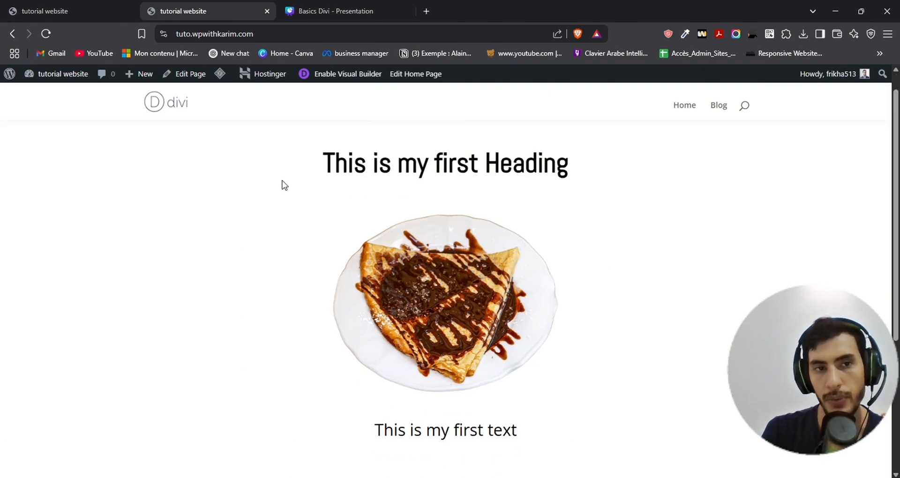
{"action": "scroll", "coordinate": [286, 197], "scroll_direction": "down", "scroll_amount": 4}
{"action": "scroll", "coordinate": [263, 187], "scroll_direction": "up", "scroll_amount": 5}
{"action": "scroll", "coordinate": [263, 188], "scroll_direction": "down", "scroll_amount": 5}
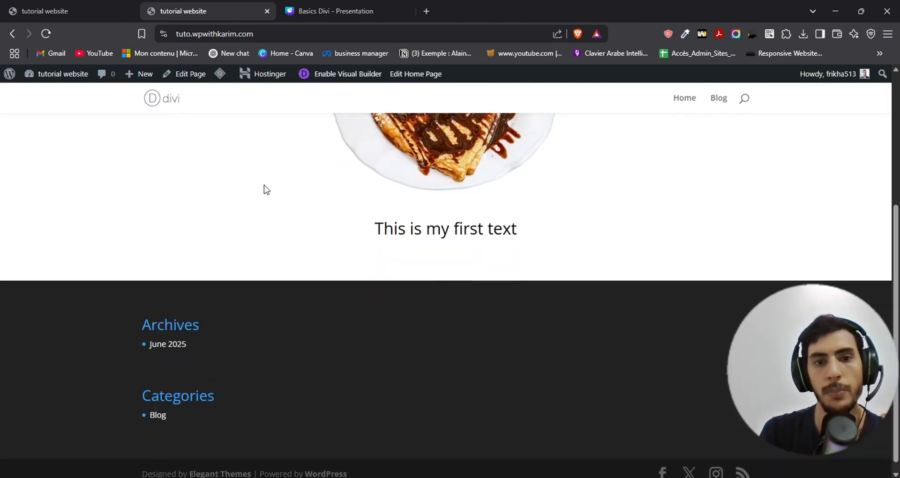
{"action": "scroll", "coordinate": [264, 188], "scroll_direction": "up", "scroll_amount": 5}
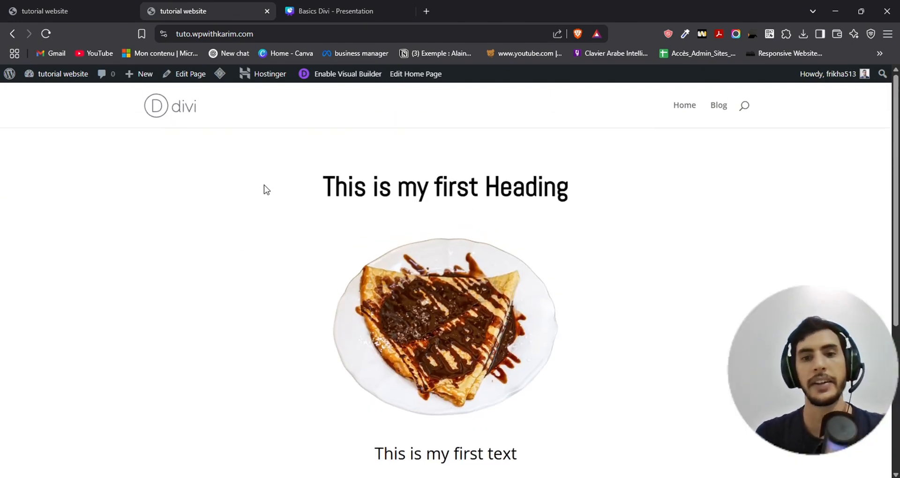
{"action": "scroll", "coordinate": [264, 189], "scroll_direction": "down", "scroll_amount": 5}
{"action": "scroll", "coordinate": [261, 202], "scroll_direction": "up", "scroll_amount": 5}
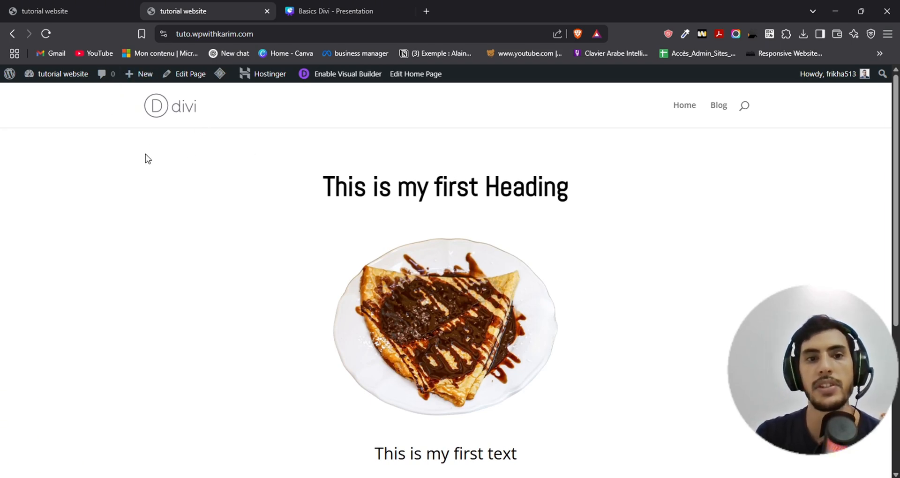
Switch to the Basics Divi presentation in Canva to check the outline, and return to the Home page in the visual builder.
{"action": "left_click", "coordinate": [329, 11]}
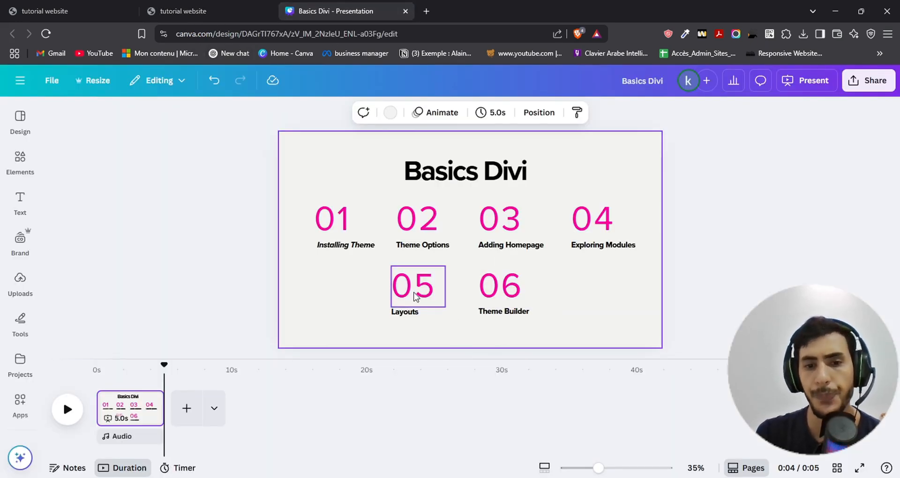
{"action": "left_click", "coordinate": [206, 11]}
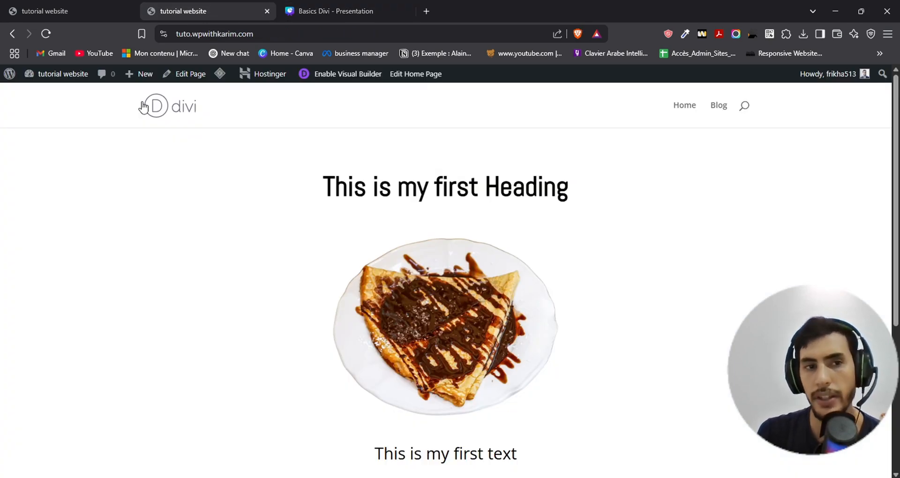
{"action": "left_click", "coordinate": [35, 10]}
{"action": "scroll", "coordinate": [463, 324], "scroll_direction": "down", "scroll_amount": 5}
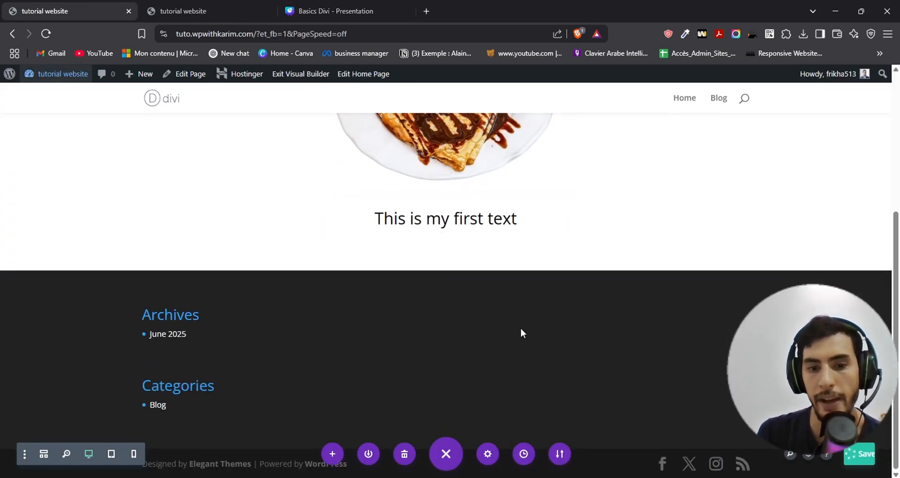
{"action": "scroll", "coordinate": [330, 366], "scroll_direction": "up", "scroll_amount": 5}
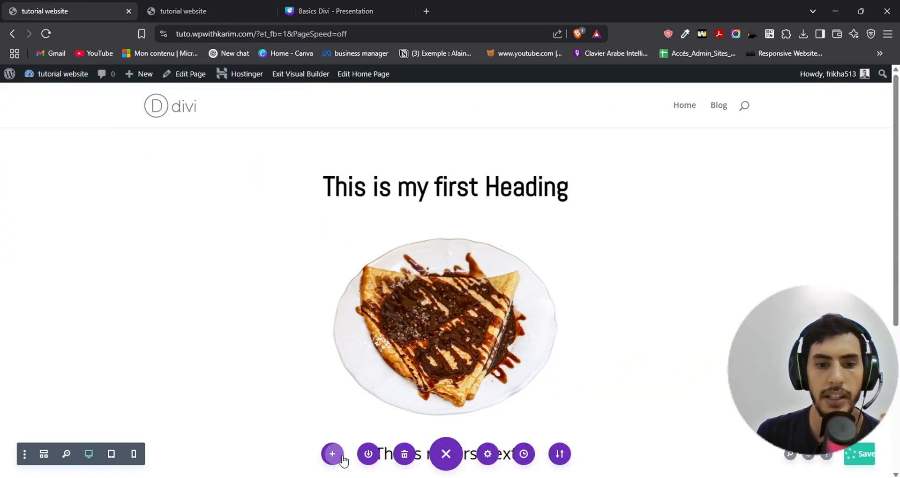
Open the Divi library's premade layouts and browse the available layout packs.
{"action": "left_click", "coordinate": [332, 454]}
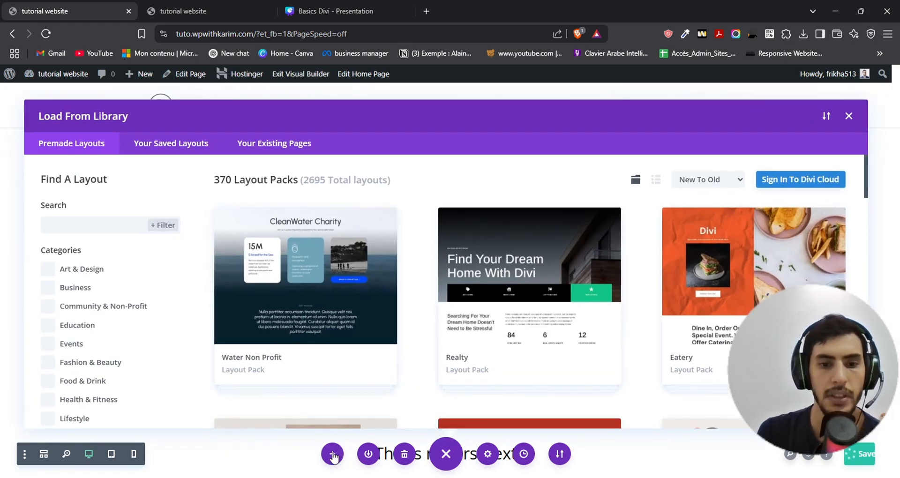
{"action": "left_click", "coordinate": [849, 117]}
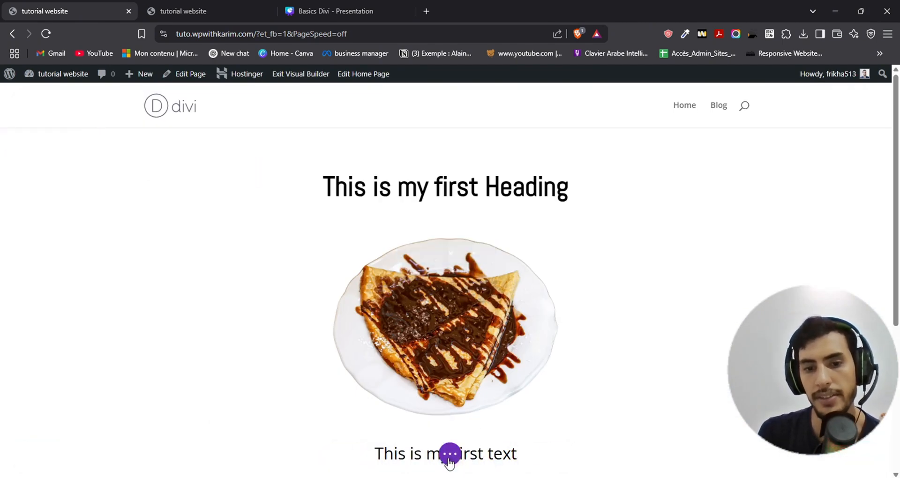
{"action": "left_click", "coordinate": [449, 454]}
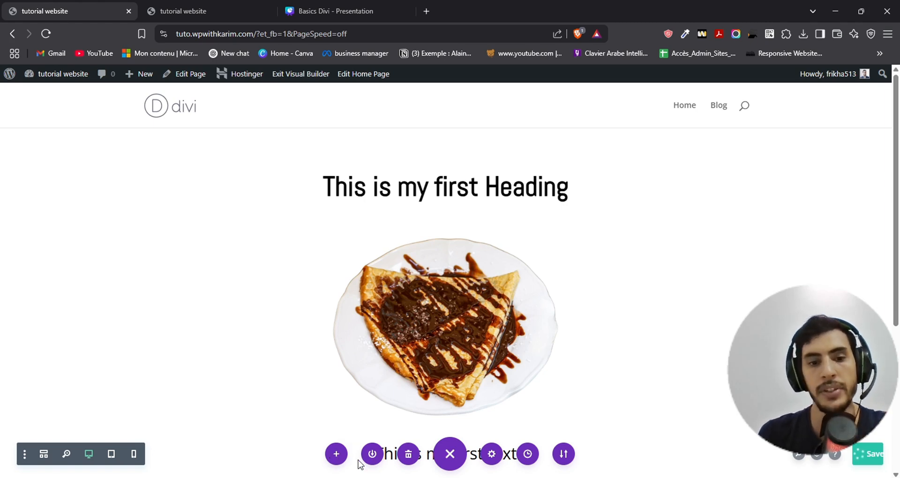
{"action": "left_click", "coordinate": [334, 456]}
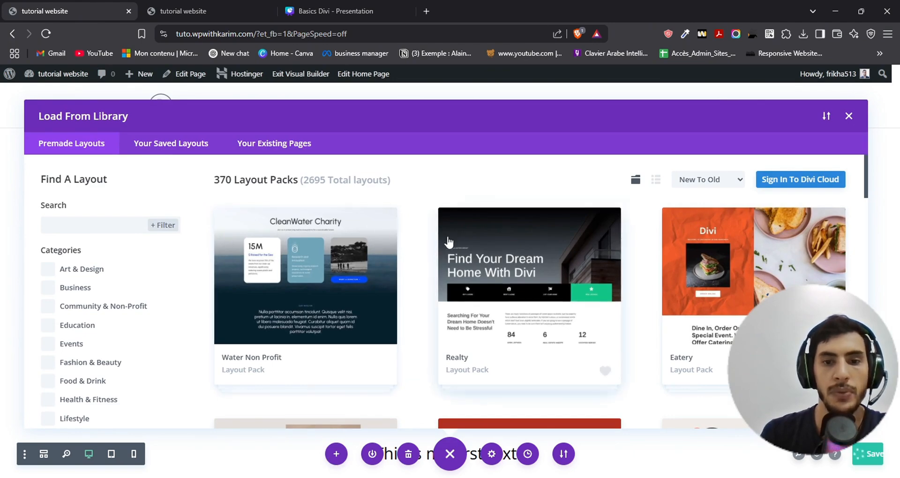
{"action": "scroll", "coordinate": [432, 244], "scroll_direction": "down", "scroll_amount": 6}
{"action": "scroll", "coordinate": [420, 251], "scroll_direction": "down", "scroll_amount": 10}
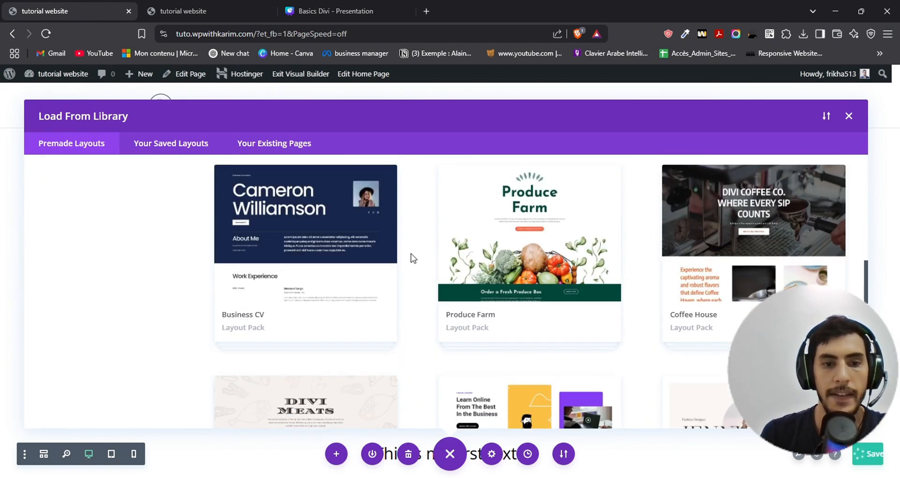
{"action": "scroll", "coordinate": [410, 275], "scroll_direction": "up", "scroll_amount": 4}
Load the Produce Farm Landing Page layout with Replace Existing Content enabled, and import it together with its design presets.
{"action": "left_click", "coordinate": [516, 328]}
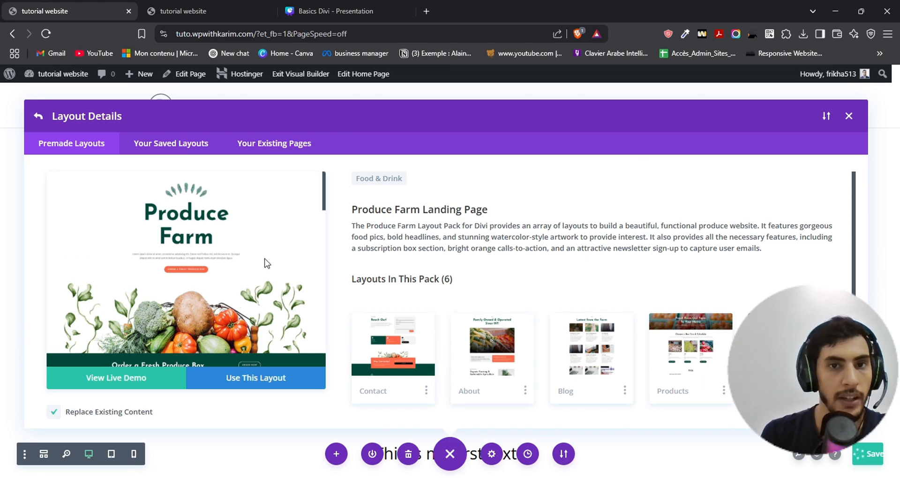
{"action": "scroll", "coordinate": [359, 295], "scroll_direction": "down", "scroll_amount": 3}
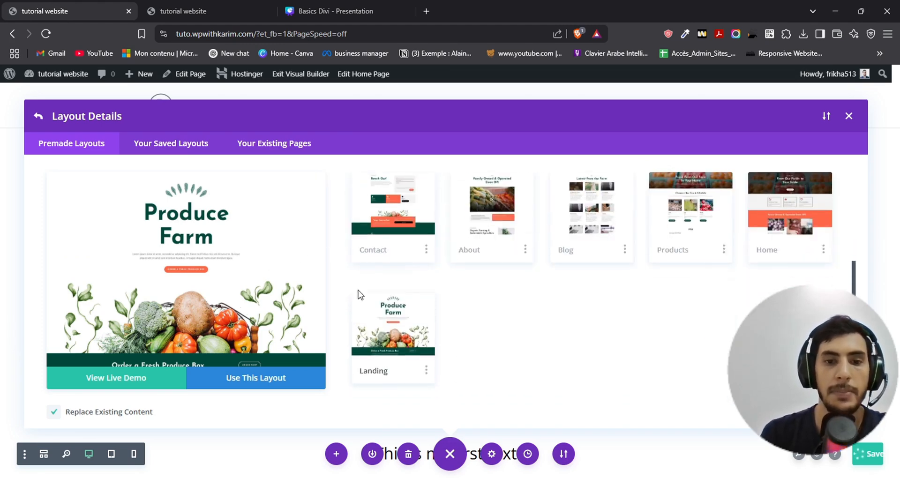
{"action": "scroll", "coordinate": [358, 292], "scroll_direction": "up", "scroll_amount": 3}
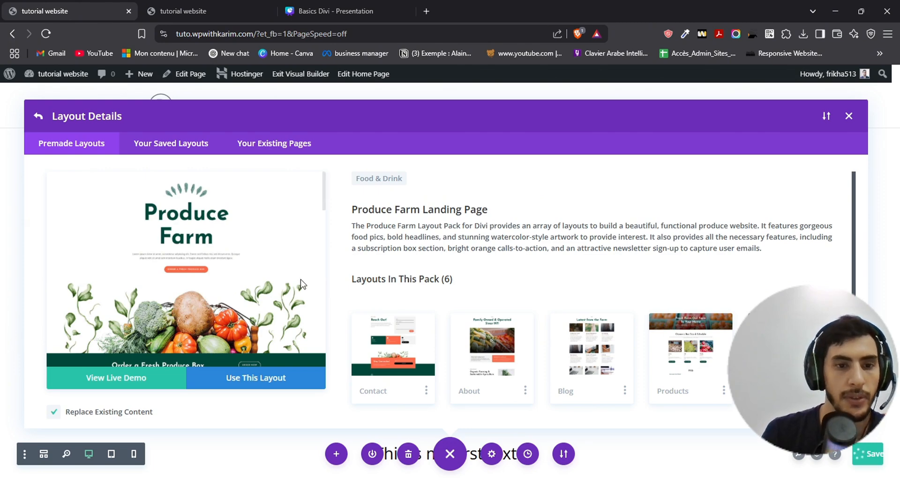
{"action": "left_click", "coordinate": [239, 377]}
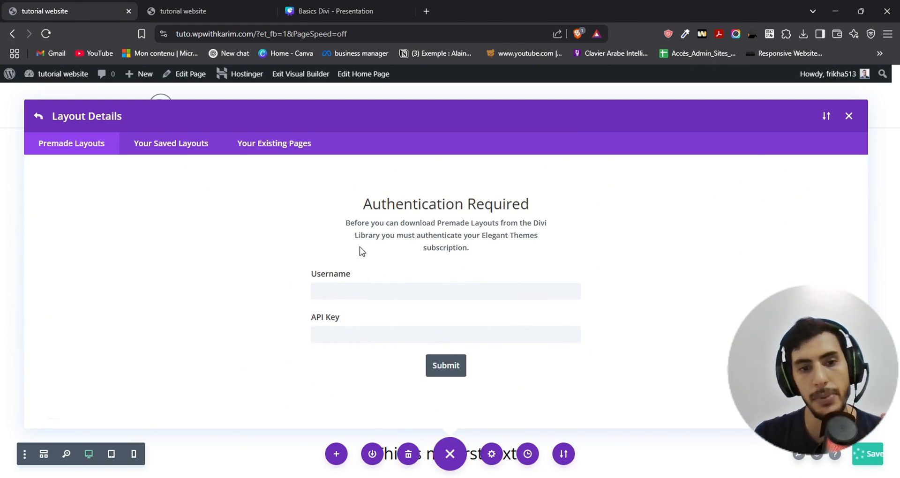
{"action": "mouse_move", "coordinate": [599, 477]}
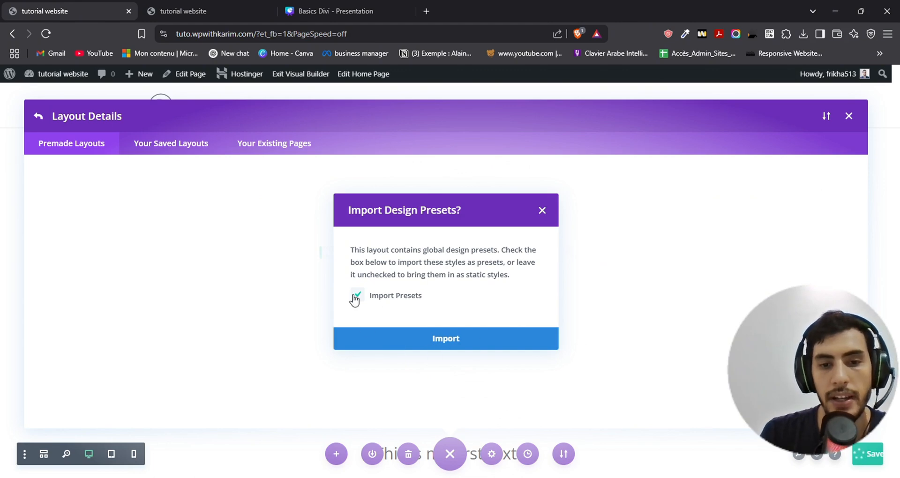
{"action": "left_click", "coordinate": [466, 339]}
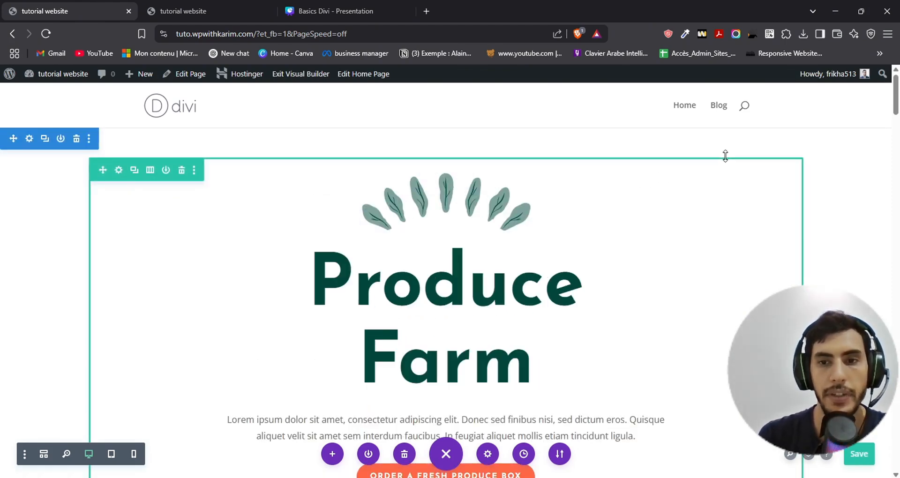
Examine the sections of the imported Produce Farm layout in the builder, from the hero through to the layout's footer.
{"action": "scroll", "coordinate": [782, 173], "scroll_direction": "down", "scroll_amount": 6}
{"action": "scroll", "coordinate": [791, 198], "scroll_direction": "down", "scroll_amount": 10}
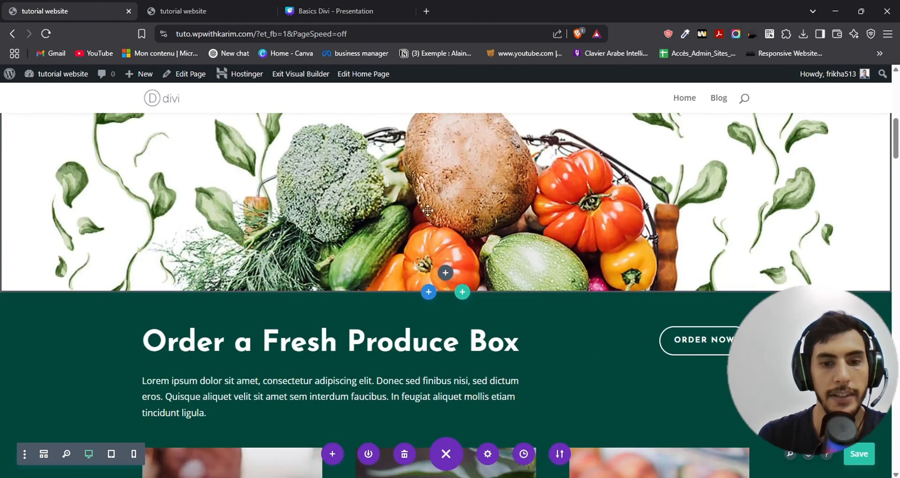
{"action": "scroll", "coordinate": [212, 253], "scroll_direction": "down", "scroll_amount": 7}
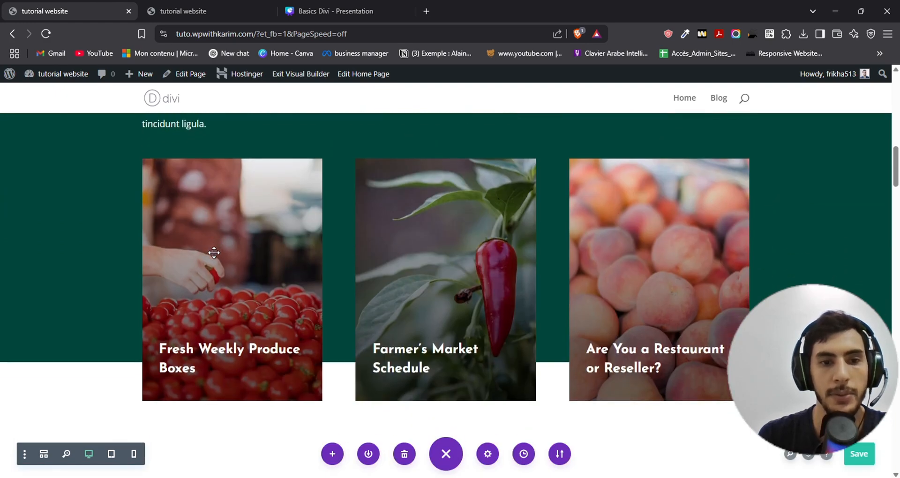
{"action": "scroll", "coordinate": [264, 219], "scroll_direction": "down", "scroll_amount": 10}
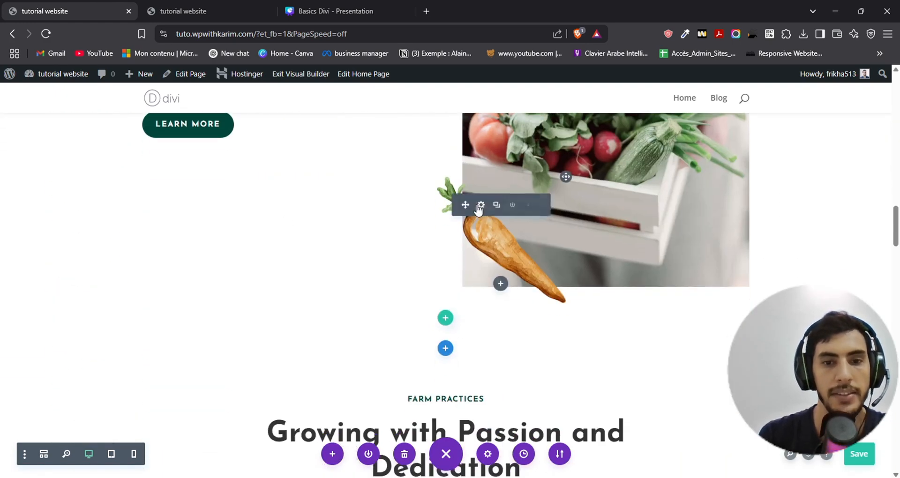
{"action": "scroll", "coordinate": [314, 192], "scroll_direction": "down", "scroll_amount": 12}
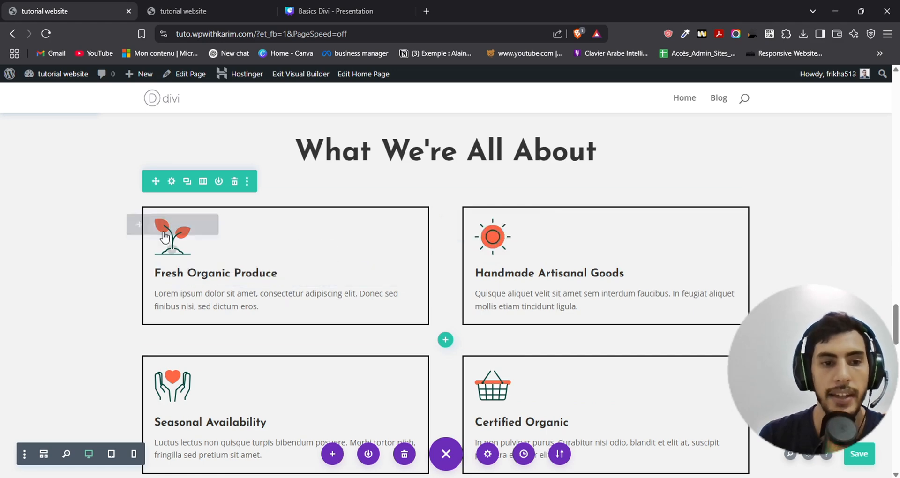
{"action": "scroll", "coordinate": [253, 237], "scroll_direction": "down", "scroll_amount": 8}
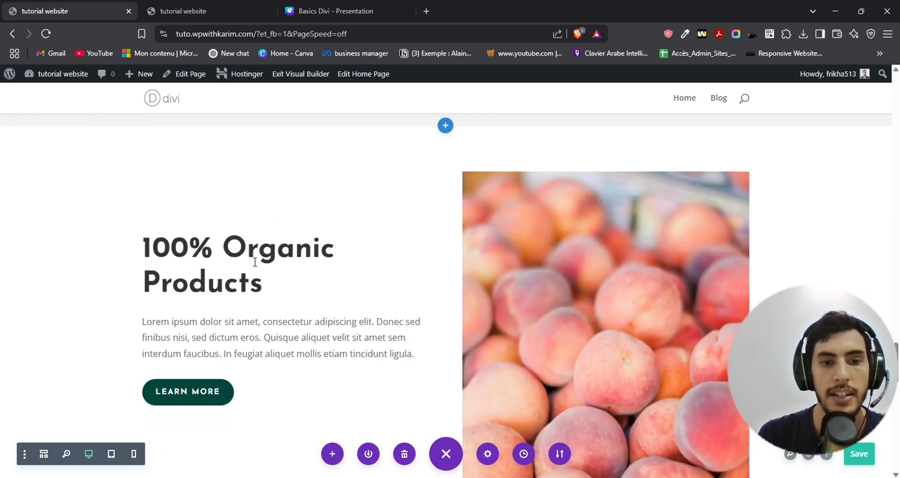
{"action": "scroll", "coordinate": [265, 237], "scroll_direction": "down", "scroll_amount": 15}
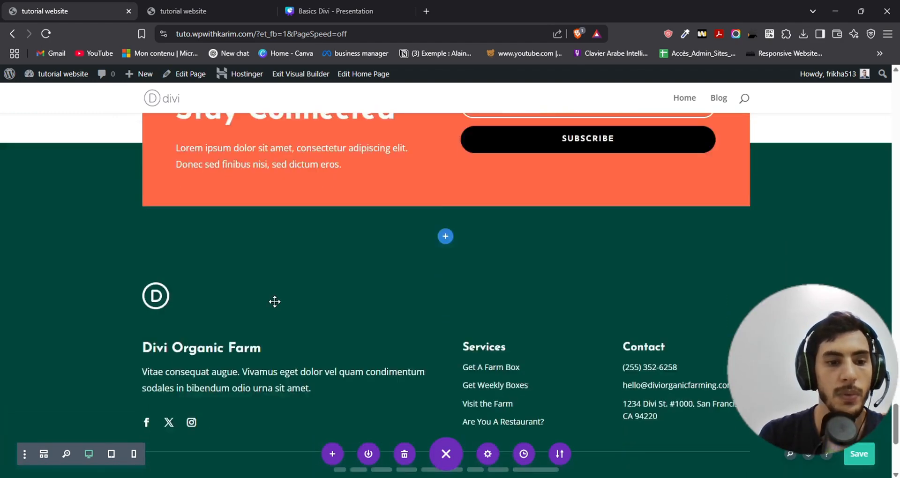
{"action": "scroll", "coordinate": [141, 347], "scroll_direction": "up", "scroll_amount": 20}
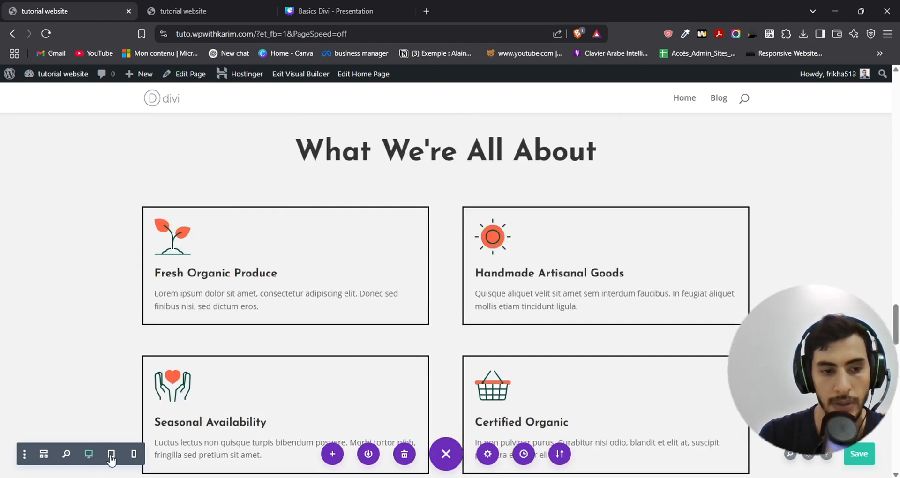
Preview the Produce Farm page in tablet view and examine its sections from the hero down to the bottom of the layout.
{"action": "left_click", "coordinate": [112, 456]}
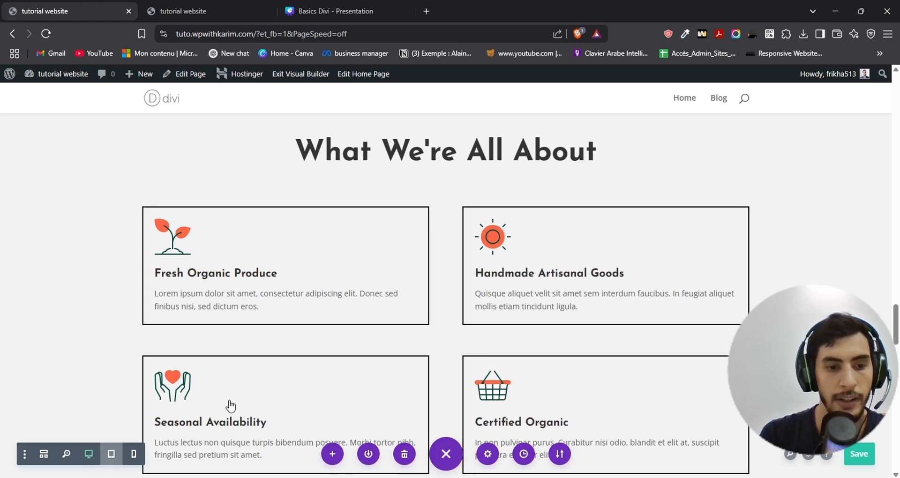
{"action": "scroll", "coordinate": [426, 284], "scroll_direction": "up", "scroll_amount": 15}
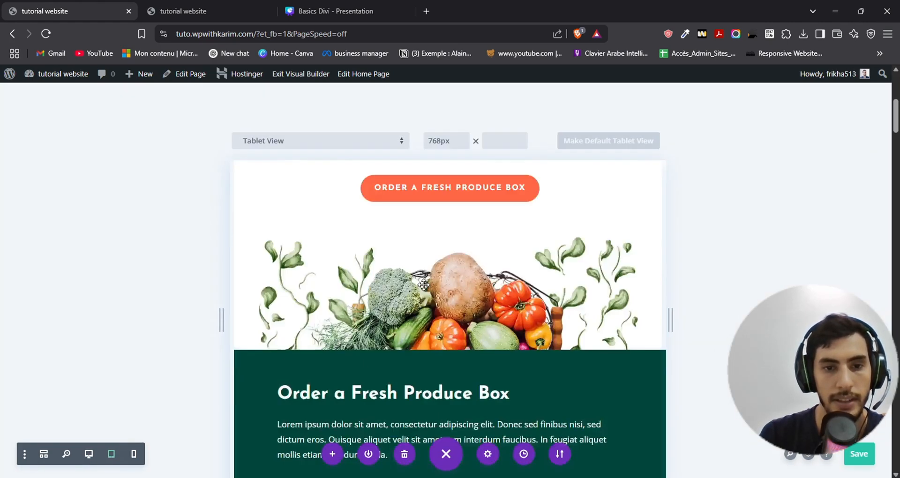
{"action": "scroll", "coordinate": [420, 289], "scroll_direction": "down", "scroll_amount": 10}
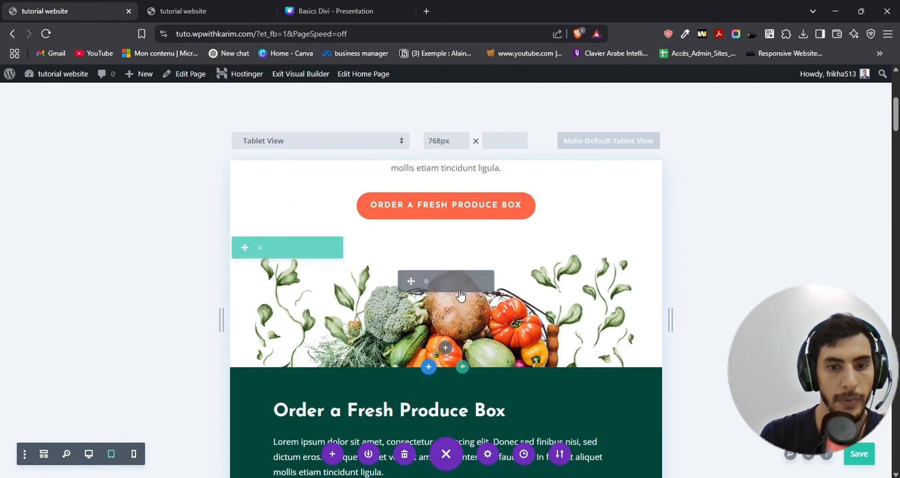
{"action": "scroll", "coordinate": [404, 290], "scroll_direction": "down", "scroll_amount": 10}
{"action": "scroll", "coordinate": [404, 300], "scroll_direction": "up", "scroll_amount": 9}
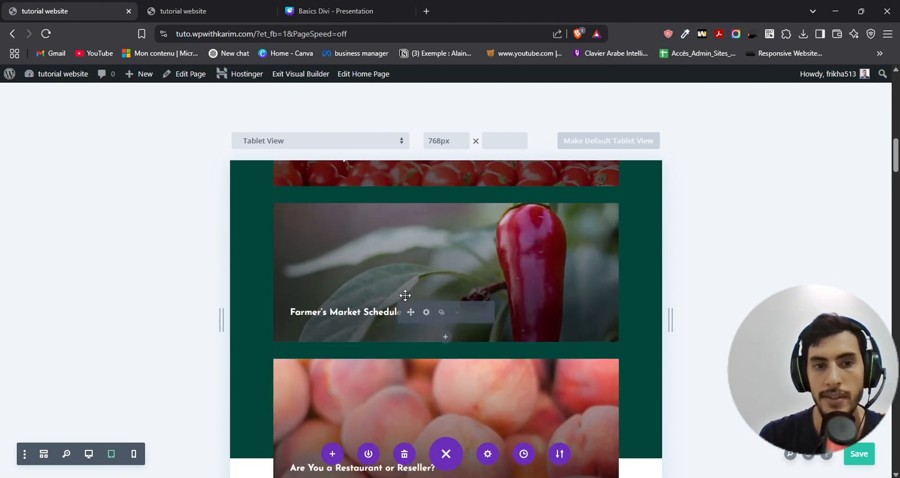
{"action": "scroll", "coordinate": [404, 304], "scroll_direction": "up", "scroll_amount": 8}
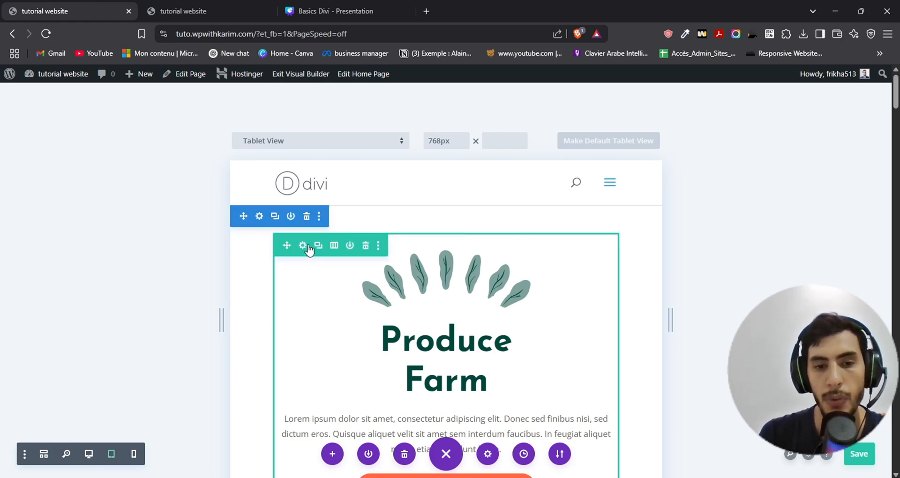
{"action": "scroll", "coordinate": [432, 365], "scroll_direction": "down", "scroll_amount": 4}
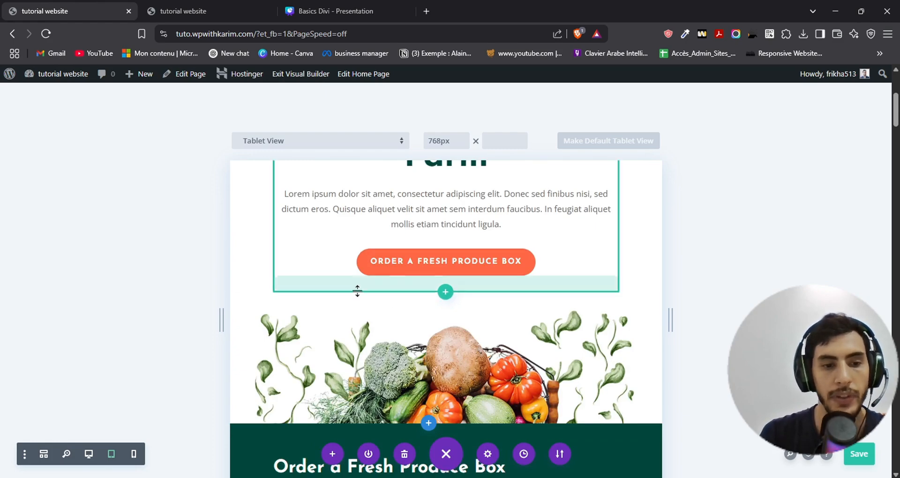
{"action": "scroll", "coordinate": [384, 328], "scroll_direction": "up", "scroll_amount": 4}
{"action": "scroll", "coordinate": [380, 337], "scroll_direction": "down", "scroll_amount": 15}
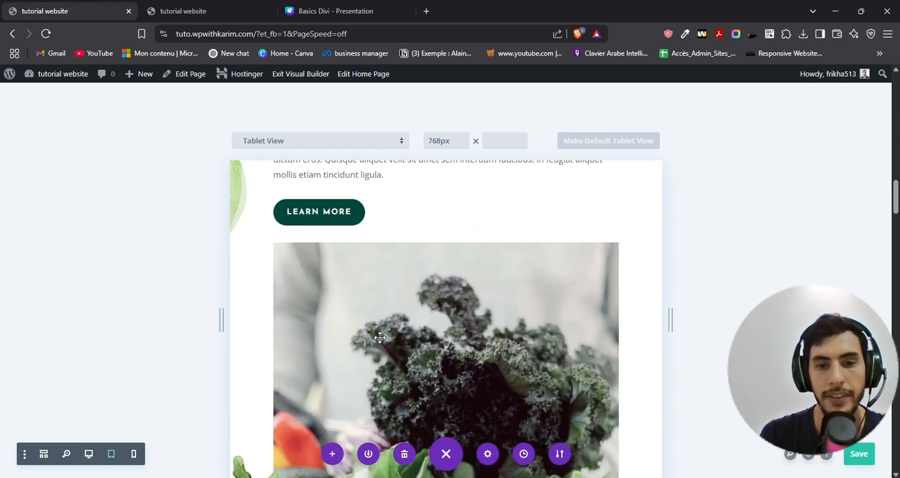
{"action": "scroll", "coordinate": [380, 338], "scroll_direction": "down", "scroll_amount": 20}
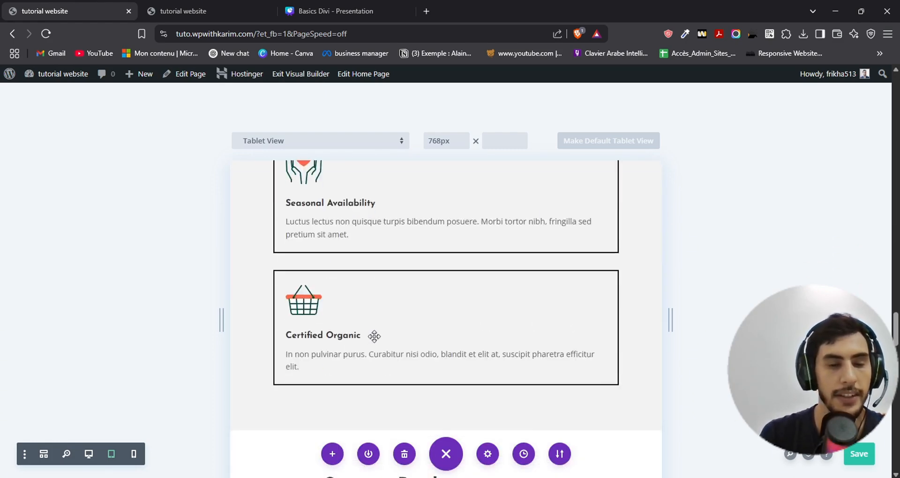
{"action": "scroll", "coordinate": [374, 336], "scroll_direction": "down", "scroll_amount": 15}
{"action": "scroll", "coordinate": [384, 329], "scroll_direction": "up", "scroll_amount": 10}
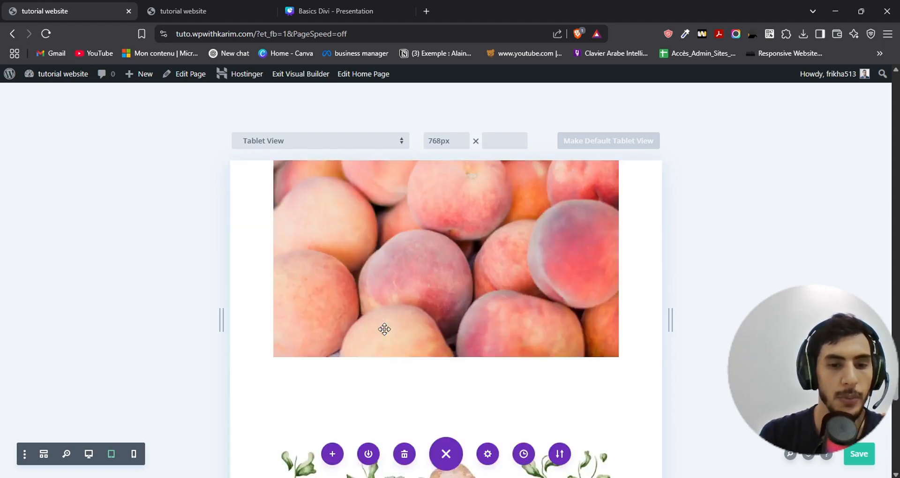
{"action": "scroll", "coordinate": [380, 329], "scroll_direction": "up", "scroll_amount": 20}
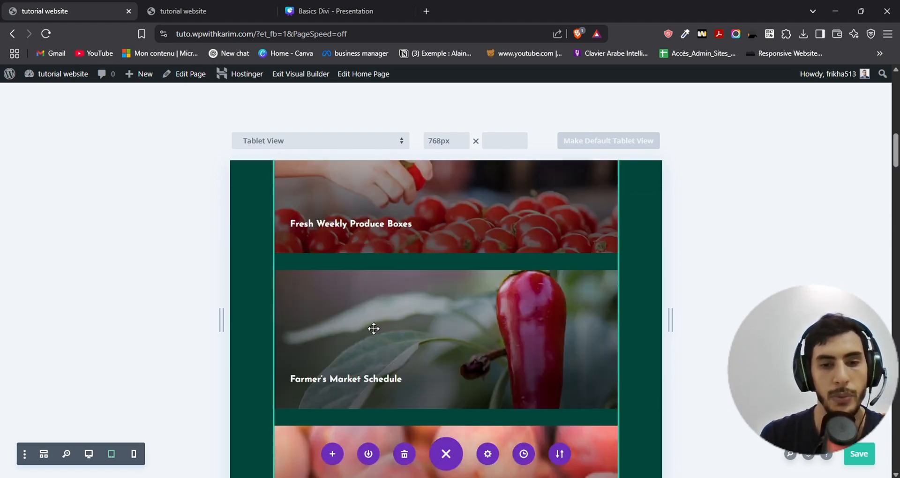
{"action": "scroll", "coordinate": [371, 328], "scroll_direction": "up", "scroll_amount": 15}
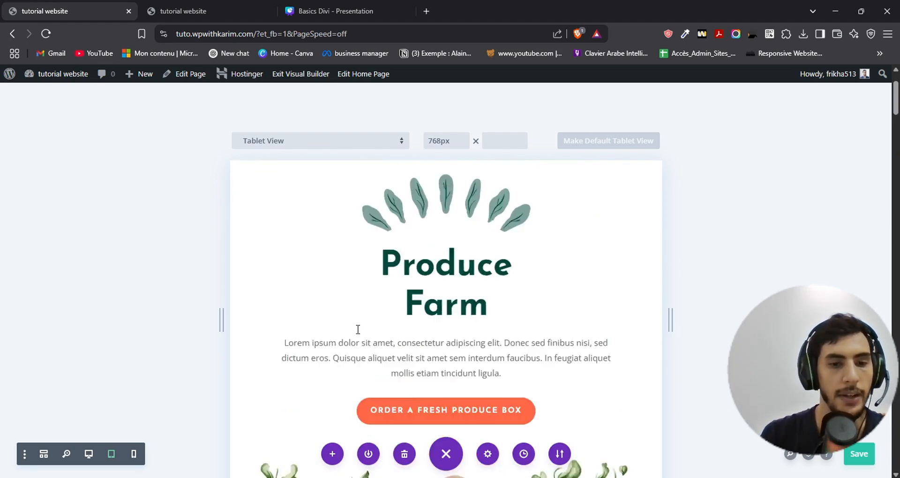
Preview the Produce Farm page in phone view, examine its upper sections, and return to desktop view.
{"action": "left_click", "coordinate": [133, 455]}
{"action": "scroll", "coordinate": [469, 341], "scroll_direction": "up", "scroll_amount": 15}
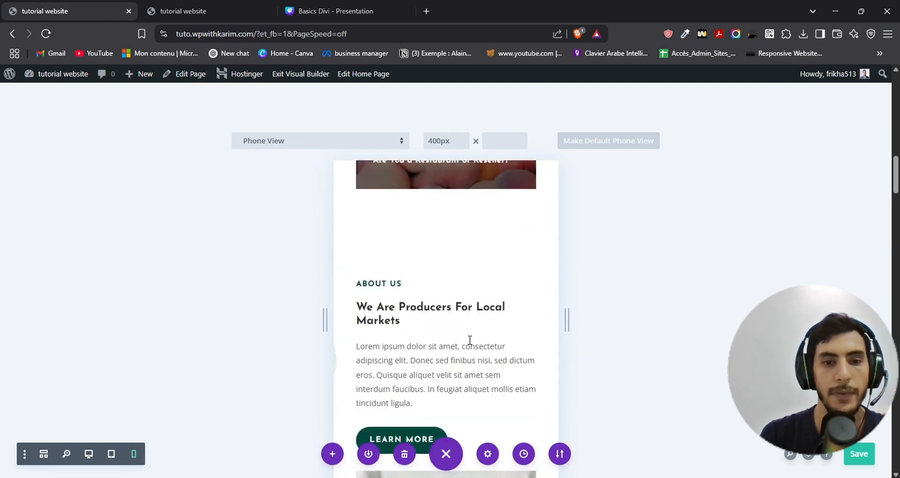
{"action": "scroll", "coordinate": [469, 341], "scroll_direction": "up", "scroll_amount": 15}
{"action": "scroll", "coordinate": [459, 343], "scroll_direction": "down", "scroll_amount": 15}
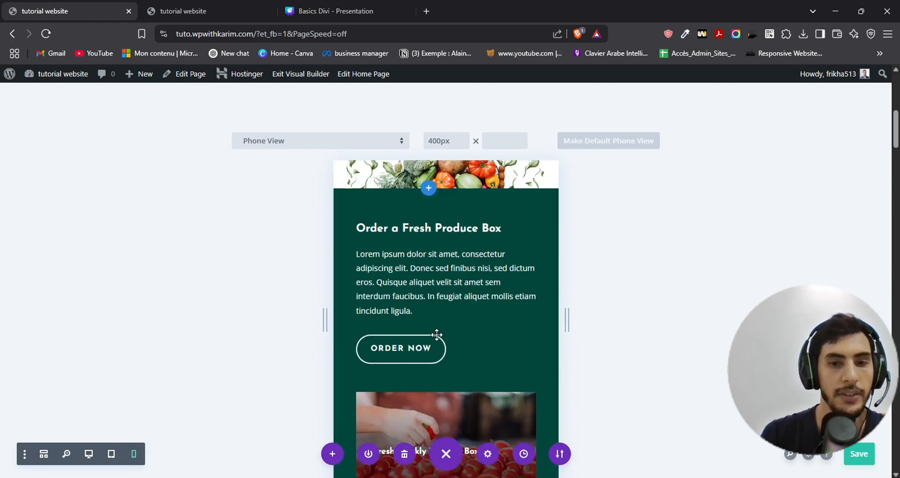
{"action": "scroll", "coordinate": [446, 352], "scroll_direction": "up", "scroll_amount": 20}
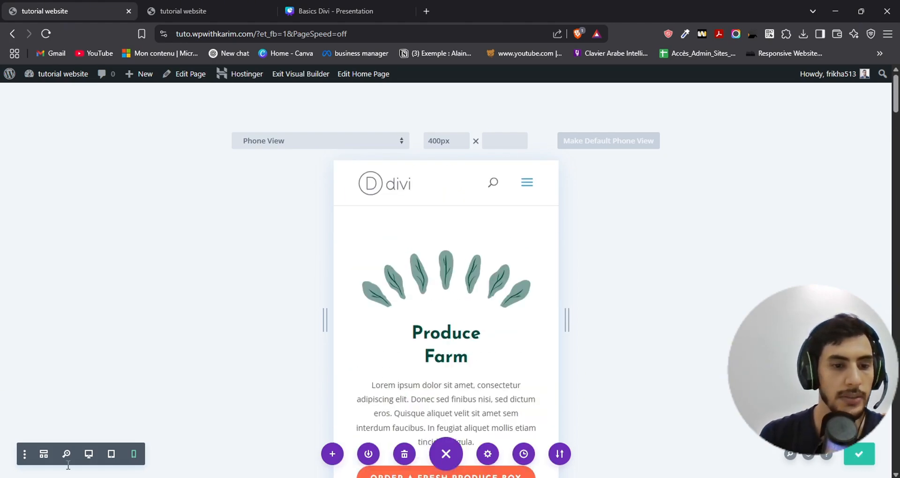
{"action": "left_click", "coordinate": [88, 454]}
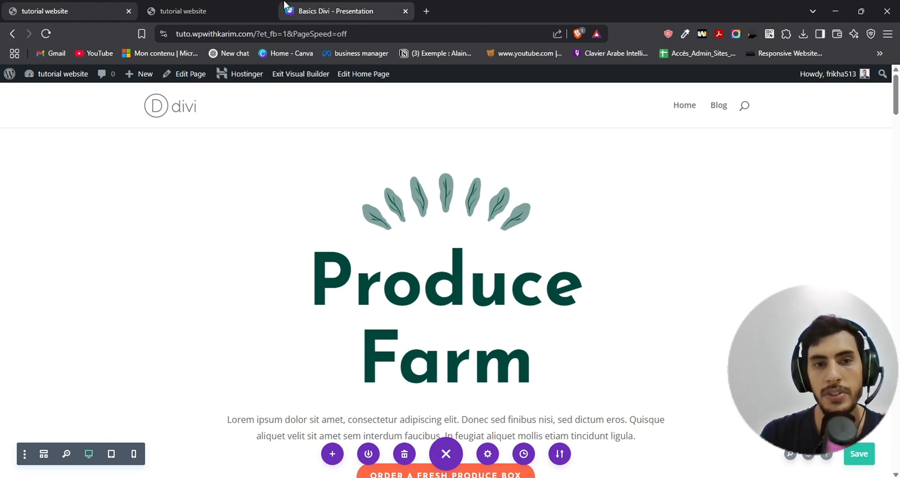
Check the Basics Divi outline in Canva, and open the Divi Theme Builder from the WordPress dashboard.
{"action": "left_click", "coordinate": [336, 11]}
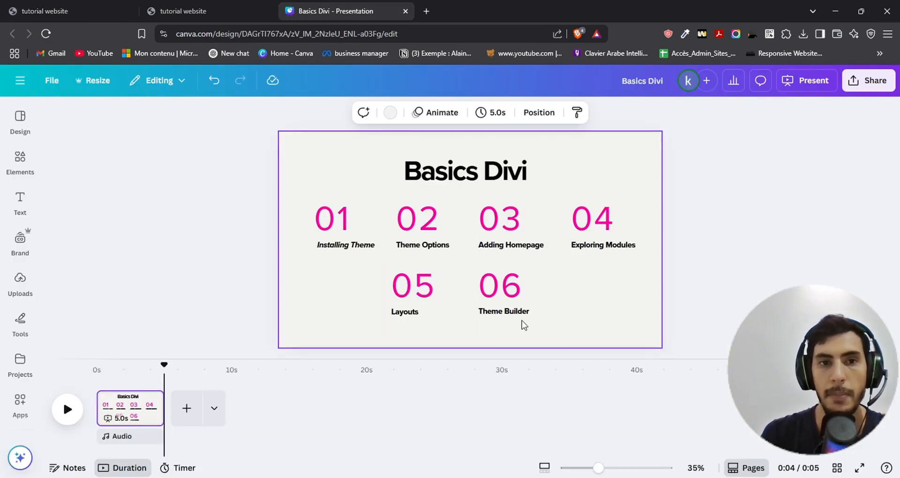
{"action": "left_click", "coordinate": [45, 10]}
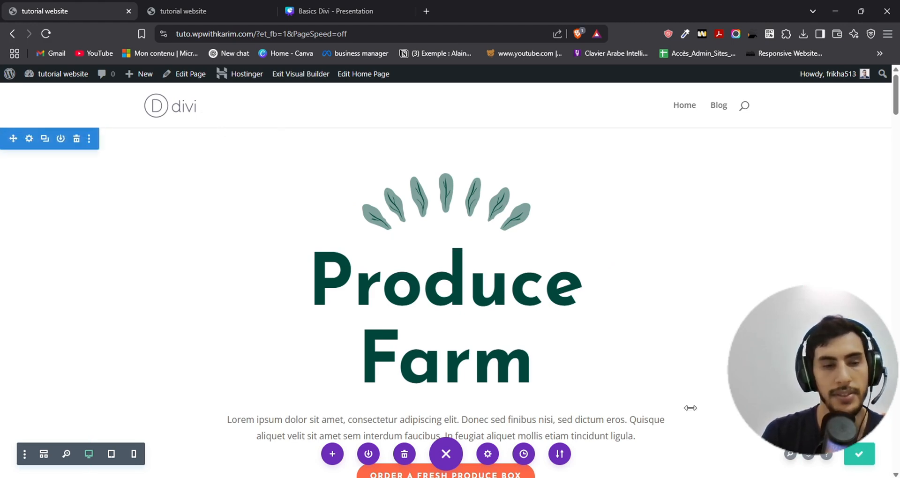
{"action": "left_click", "coordinate": [9, 77]}
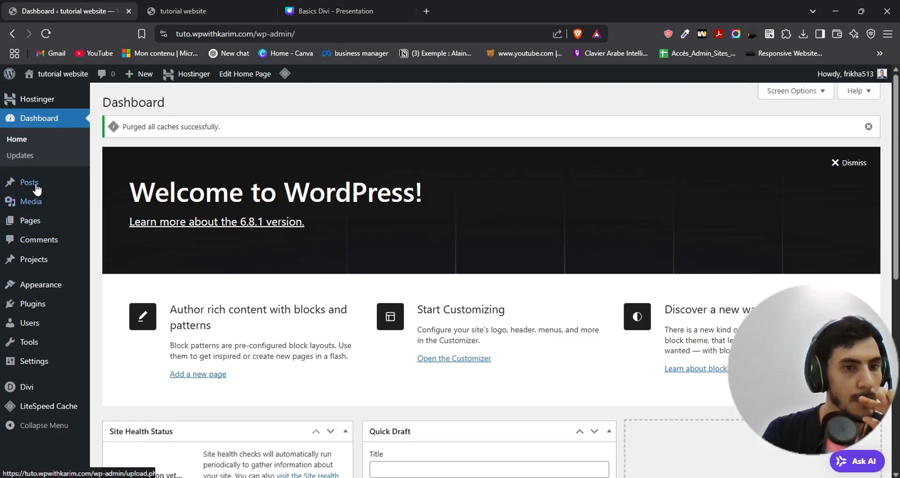
{"action": "mouse_move", "coordinate": [33, 389]}
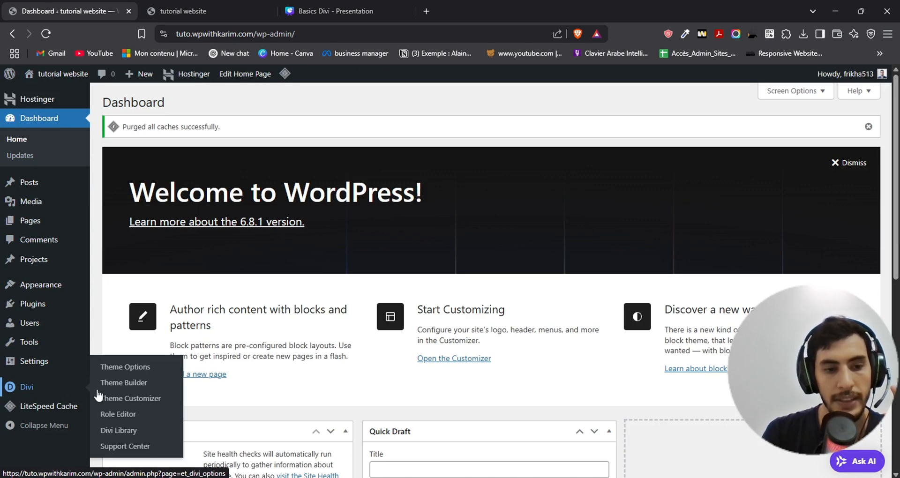
{"action": "left_click", "coordinate": [112, 384]}
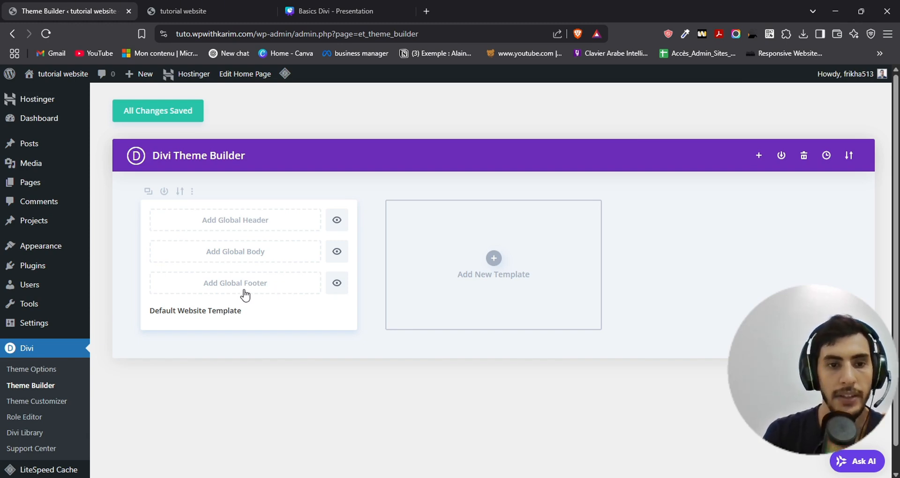
Start building a new global header from scratch for the Default Website Template.
{"action": "left_click", "coordinate": [228, 226]}
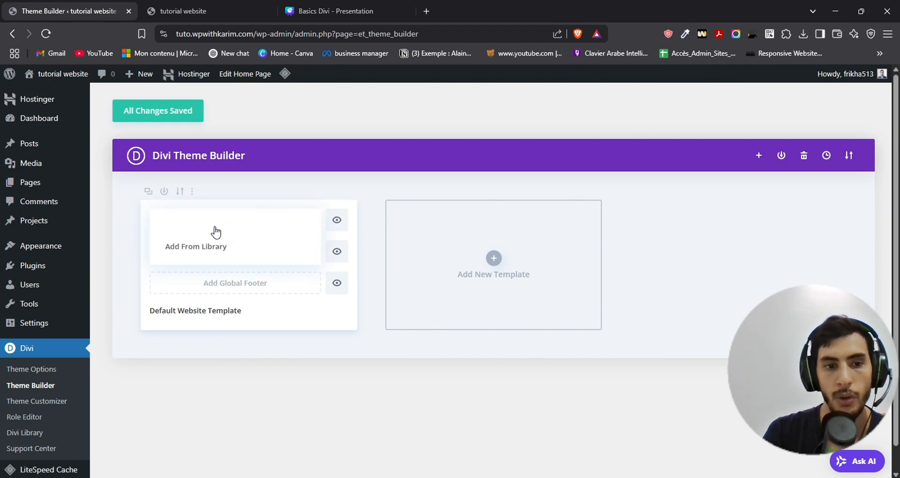
{"action": "left_click", "coordinate": [205, 234]}
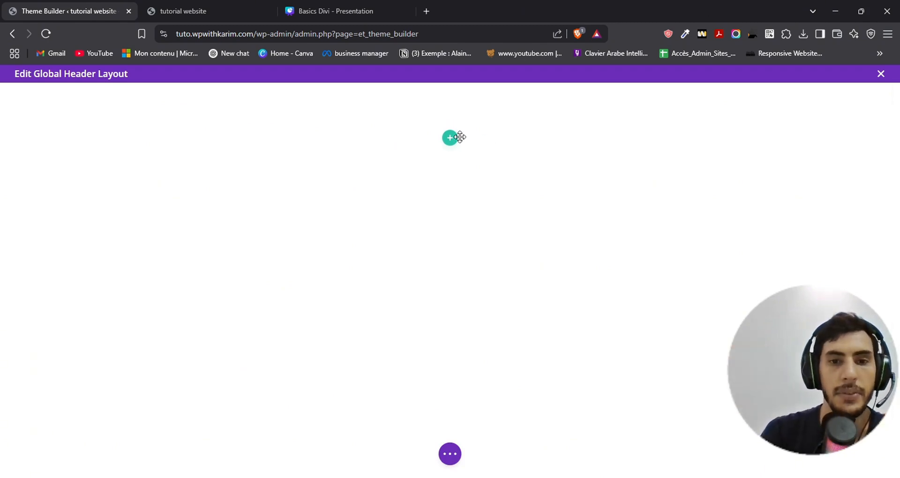
{"action": "left_click", "coordinate": [450, 142]}
{"action": "left_click", "coordinate": [543, 163]}
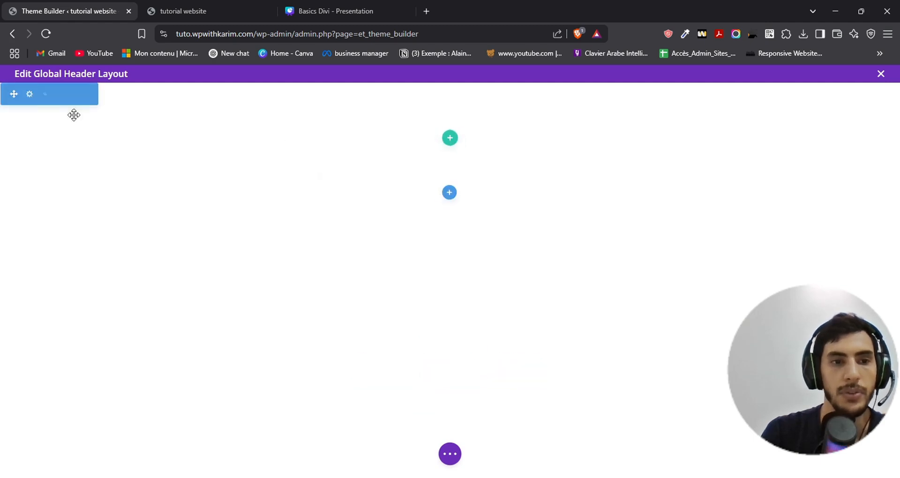
Add a single-column row with an Icon module to the header section, and choose the Blogger icon.
{"action": "left_click", "coordinate": [450, 138]}
{"action": "left_click", "coordinate": [381, 226]}
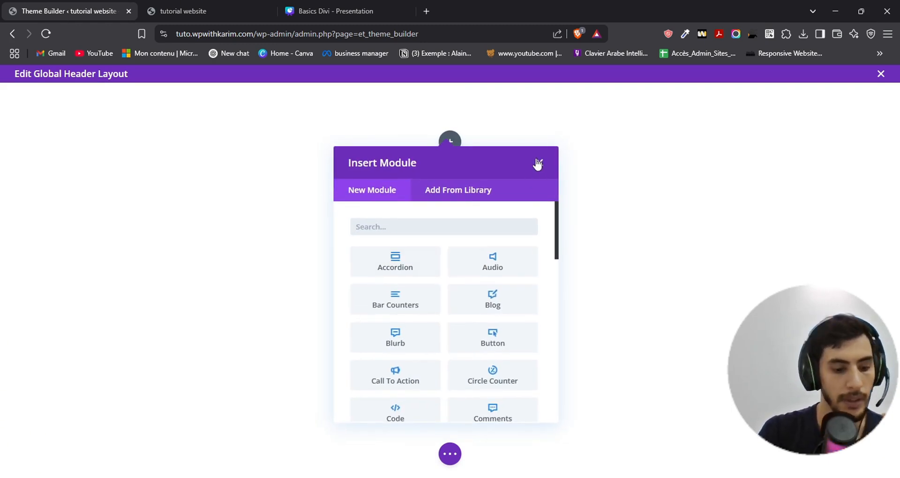
{"action": "type", "text": "icon"}
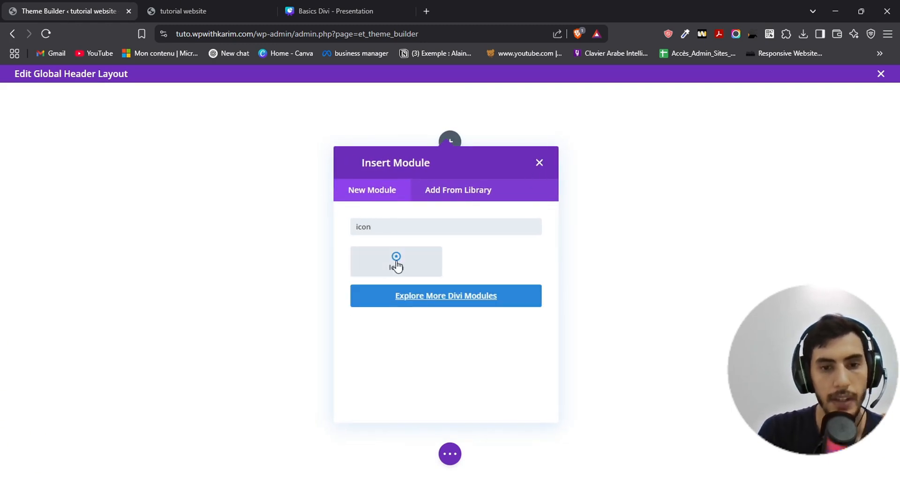
{"action": "left_click", "coordinate": [396, 264]}
{"action": "scroll", "coordinate": [117, 304], "scroll_direction": "down", "scroll_amount": 10}
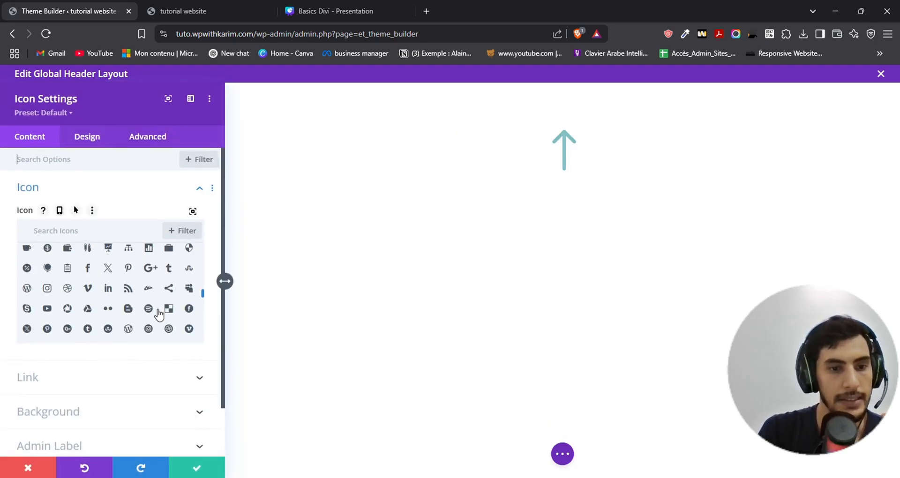
{"action": "left_click", "coordinate": [127, 308]}
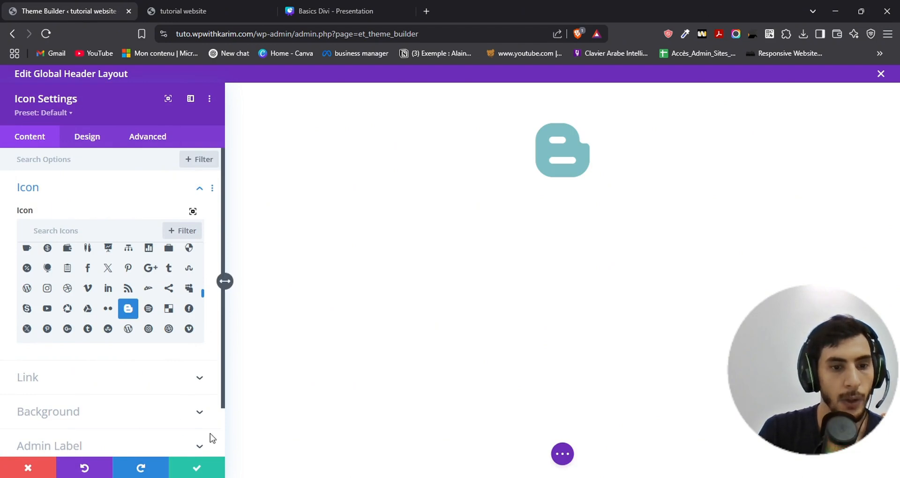
Try the purple and black swatches as the header icon's color, and set it to the blue swatch.
{"action": "left_click", "coordinate": [87, 137]}
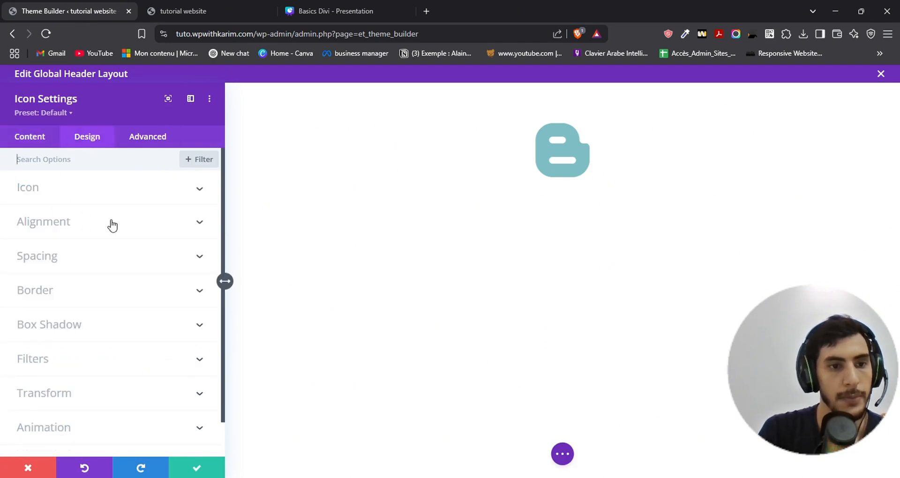
{"action": "left_click", "coordinate": [71, 181]}
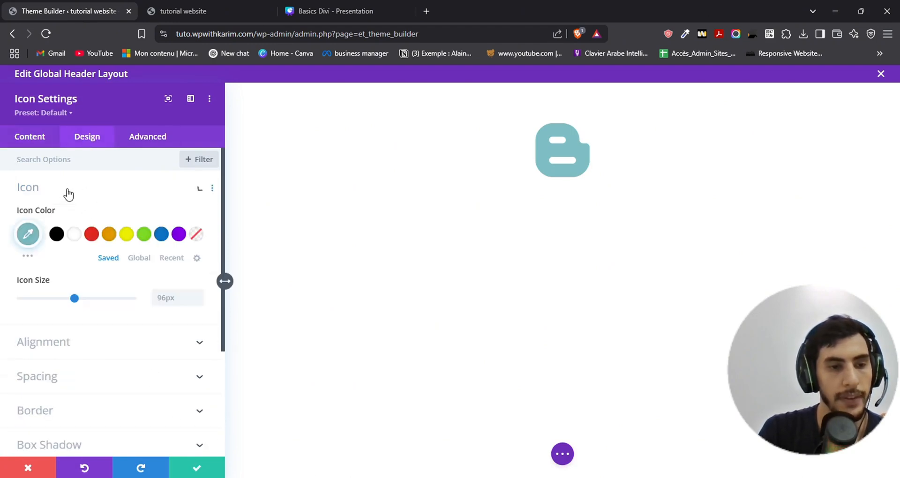
{"action": "left_click", "coordinate": [161, 234]}
{"action": "left_click", "coordinate": [179, 234]}
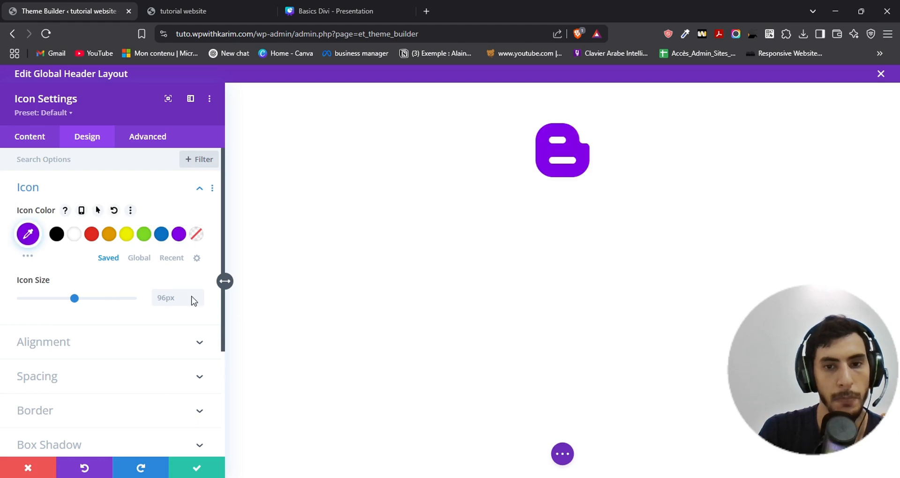
{"action": "left_click", "coordinate": [57, 234]}
{"action": "scroll", "coordinate": [74, 271], "scroll_direction": "down", "scroll_amount": 3}
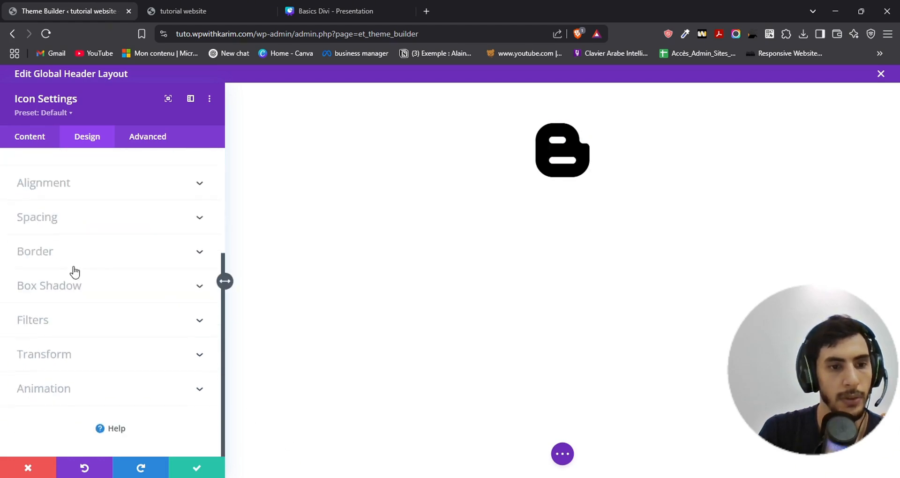
{"action": "scroll", "coordinate": [75, 271], "scroll_direction": "up", "scroll_amount": 4}
{"action": "left_click", "coordinate": [29, 233]}
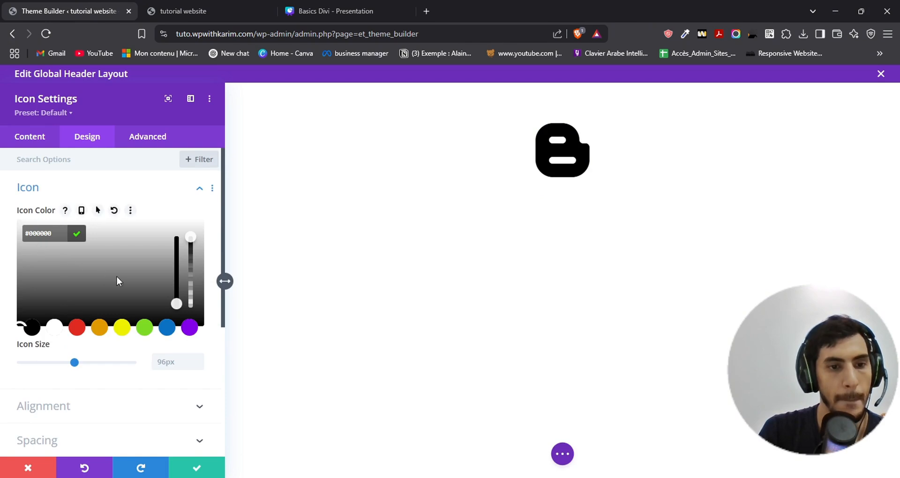
{"action": "mouse_move", "coordinate": [108, 300]}
{"action": "left_mouse_down"}
{"action": "mouse_move", "coordinate": [125, 267]}
{"action": "mouse_move", "coordinate": [113, 239]}
{"action": "mouse_move", "coordinate": [91, 239]}
{"action": "mouse_move", "coordinate": [89, 222]}
{"action": "mouse_move", "coordinate": [103, 252]}
{"action": "left_mouse_up"}
{"action": "left_click", "coordinate": [168, 327]}
Reload the live Home page in the other browser tab and check its header and the Produce Farm content.
{"action": "left_click", "coordinate": [180, 12]}
{"action": "scroll", "coordinate": [394, 310], "scroll_direction": "down", "scroll_amount": 5}
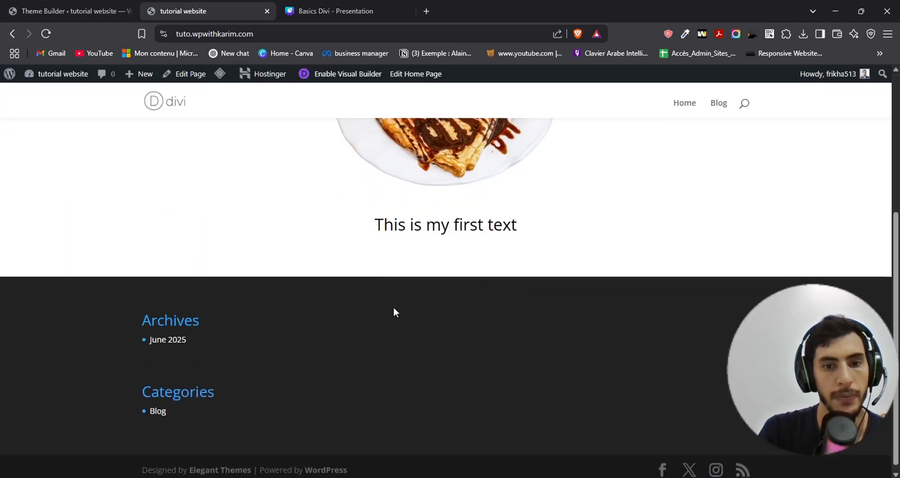
{"action": "scroll", "coordinate": [393, 282], "scroll_direction": "up", "scroll_amount": 5}
{"action": "left_click", "coordinate": [43, 33]}
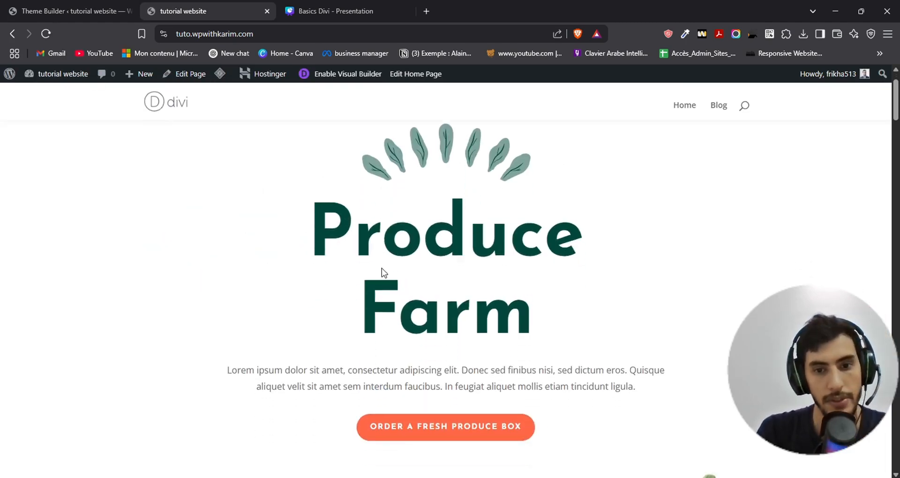
{"action": "scroll", "coordinate": [384, 271], "scroll_direction": "down", "scroll_amount": 6}
{"action": "scroll", "coordinate": [441, 253], "scroll_direction": "up", "scroll_amount": 7}
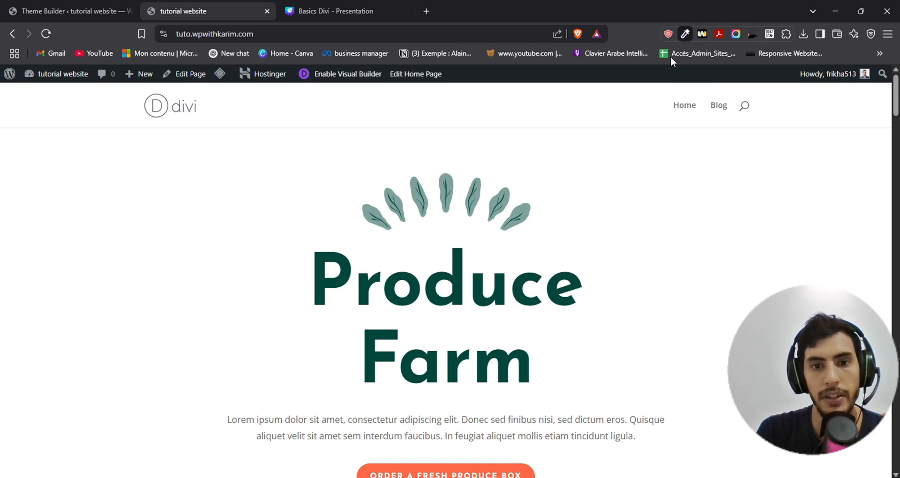
Sample the dark green #00463B of the Produce Farm heading on the live page and apply it as the header icon's color.
{"action": "left_click", "coordinate": [685, 33]}
{"action": "left_click", "coordinate": [322, 291]}
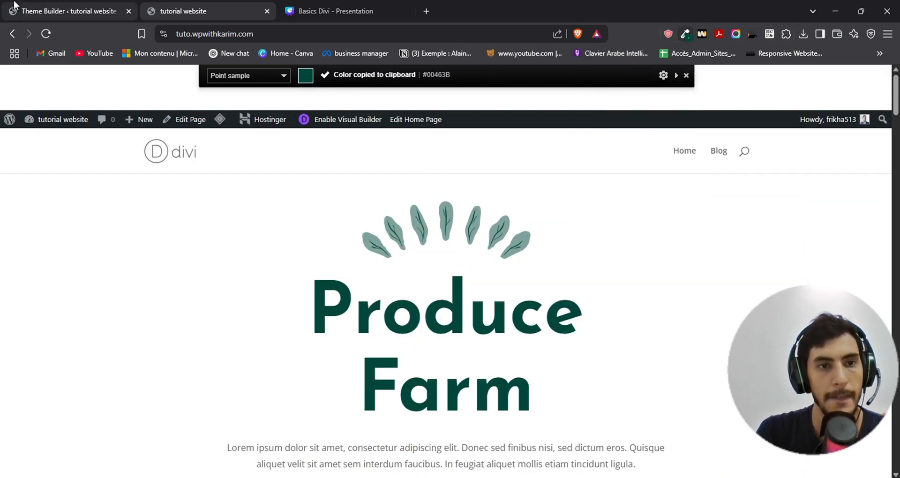
{"action": "left_click", "coordinate": [73, 11]}
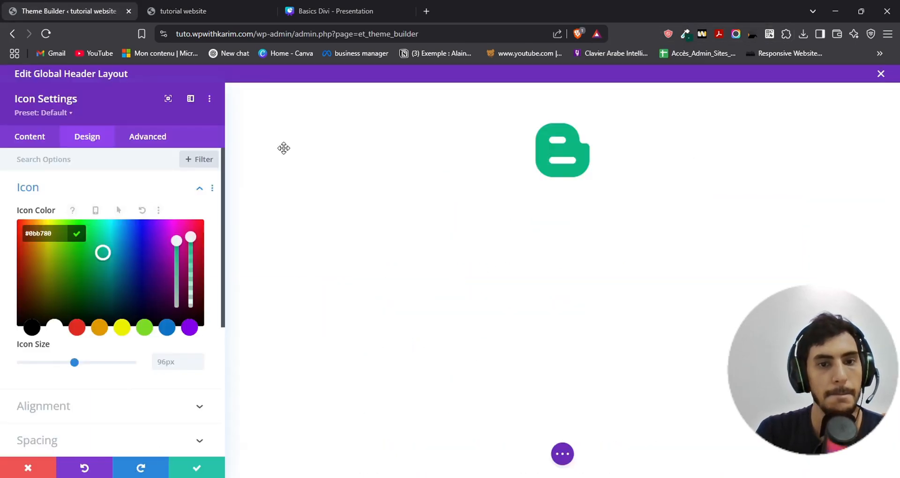
{"action": "left_click", "coordinate": [47, 233]}
{"action": "key", "text": "ctrl+v"}
{"action": "left_click", "coordinate": [75, 234]}
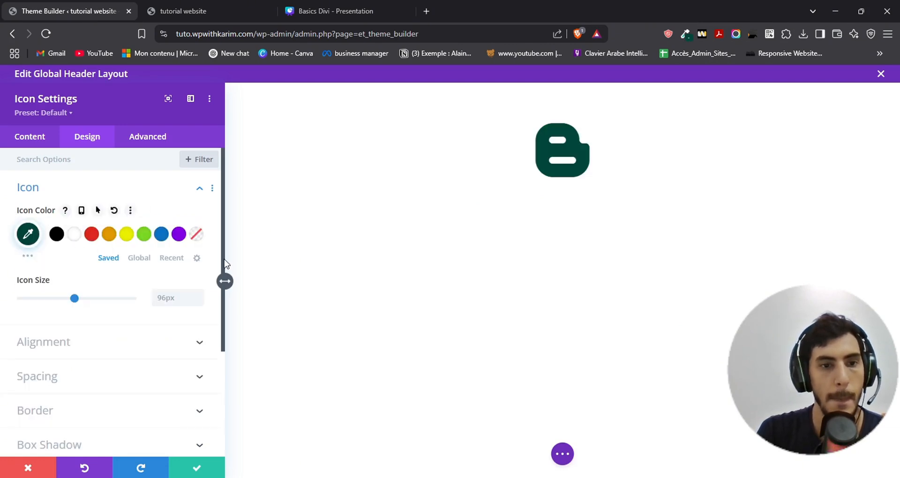
{"action": "left_click", "coordinate": [195, 469]}
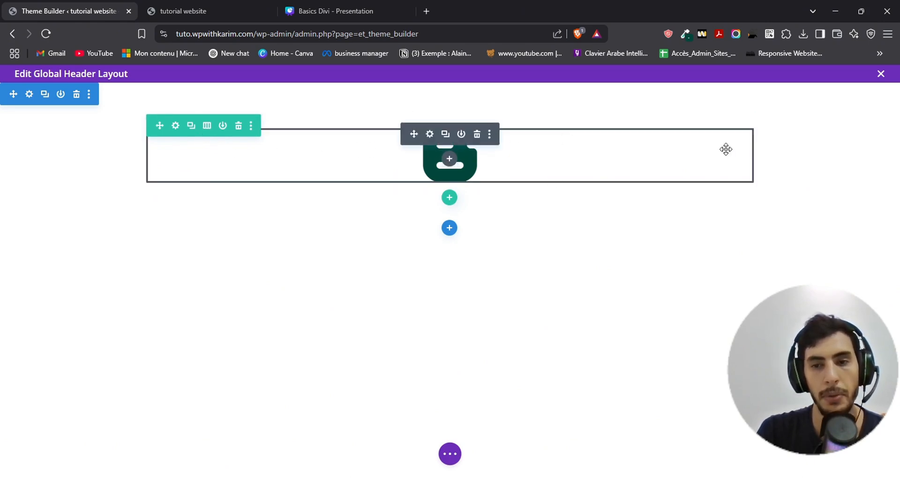
Change the header row to two equal columns and left-align the icon in the first column.
{"action": "left_click", "coordinate": [207, 127]}
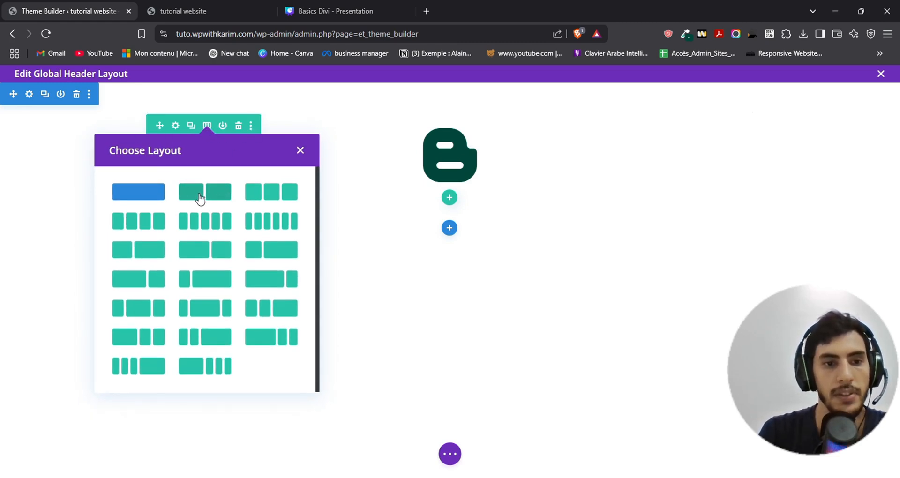
{"action": "left_click", "coordinate": [199, 197]}
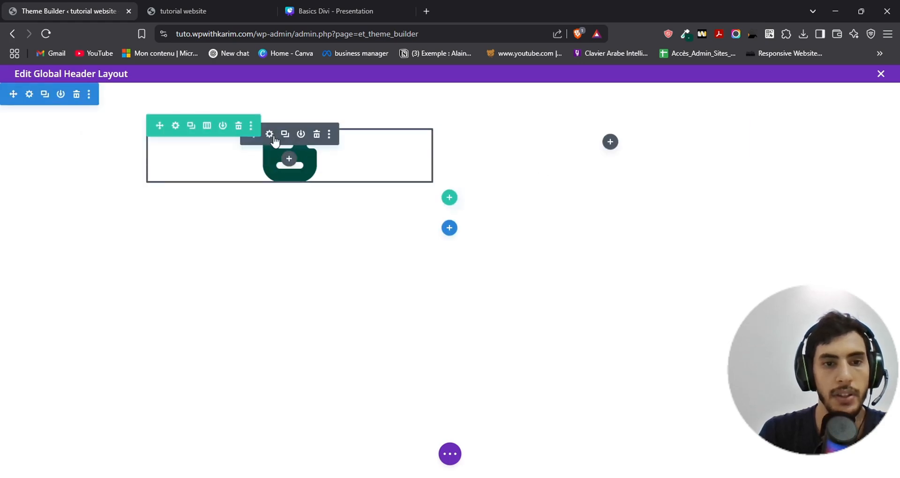
{"action": "left_click", "coordinate": [273, 137]}
{"action": "left_click", "coordinate": [81, 137]}
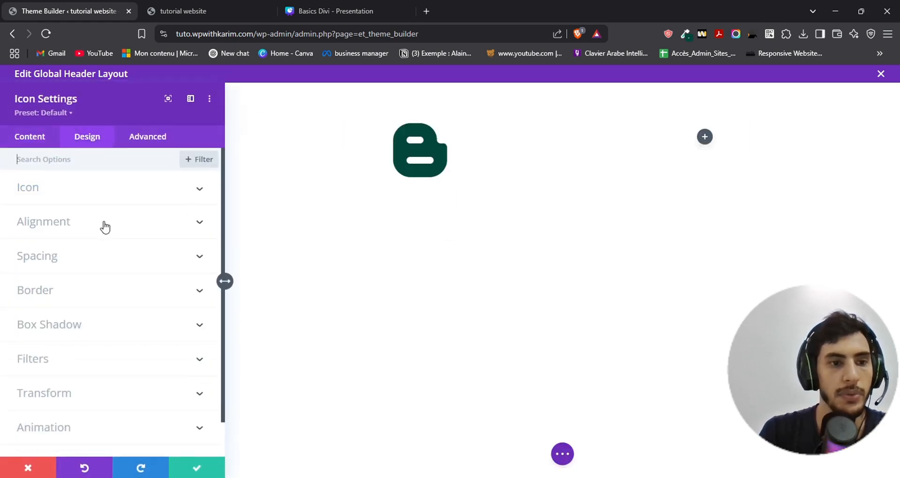
{"action": "left_click", "coordinate": [63, 224]}
{"action": "left_click", "coordinate": [55, 206]}
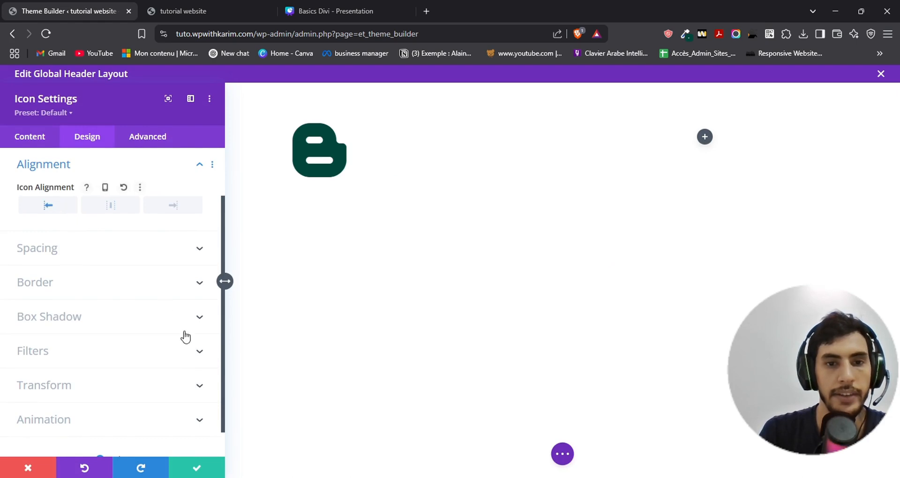
{"action": "left_click", "coordinate": [188, 468]}
Add a Menu module to the row's empty second column and check which menus can be selected.
{"action": "left_click", "coordinate": [609, 142]}
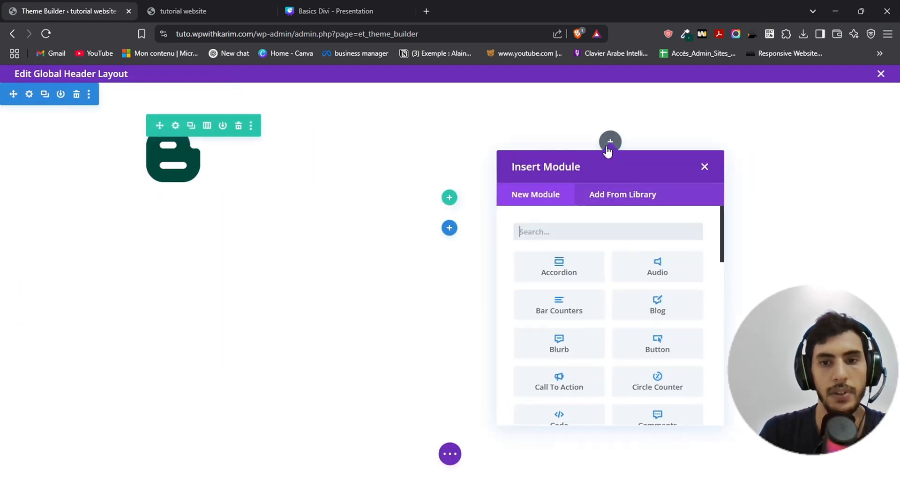
{"action": "type", "text": "menu"}
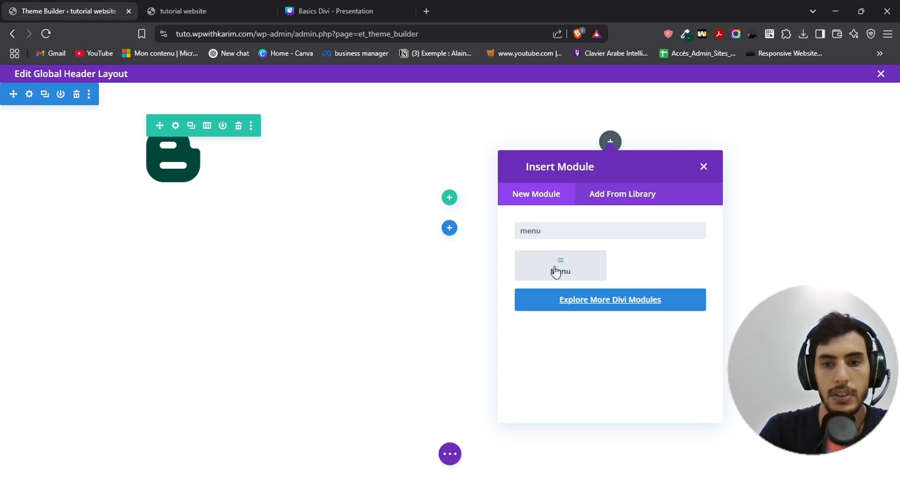
{"action": "left_click", "coordinate": [555, 271]}
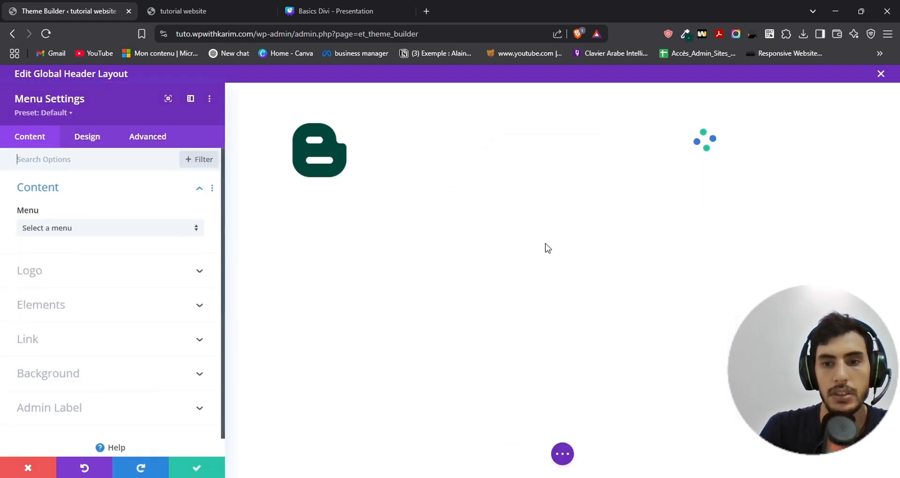
{"action": "left_click", "coordinate": [94, 240]}
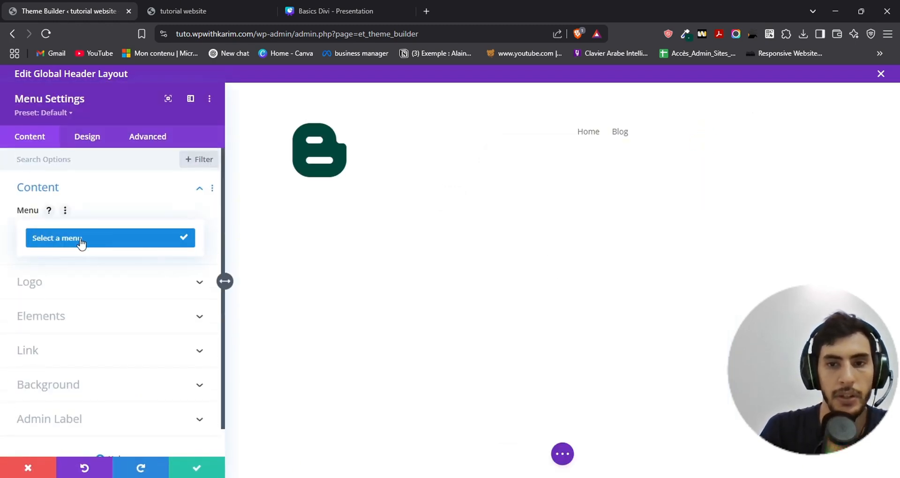
{"action": "left_click", "coordinate": [3, 229]}
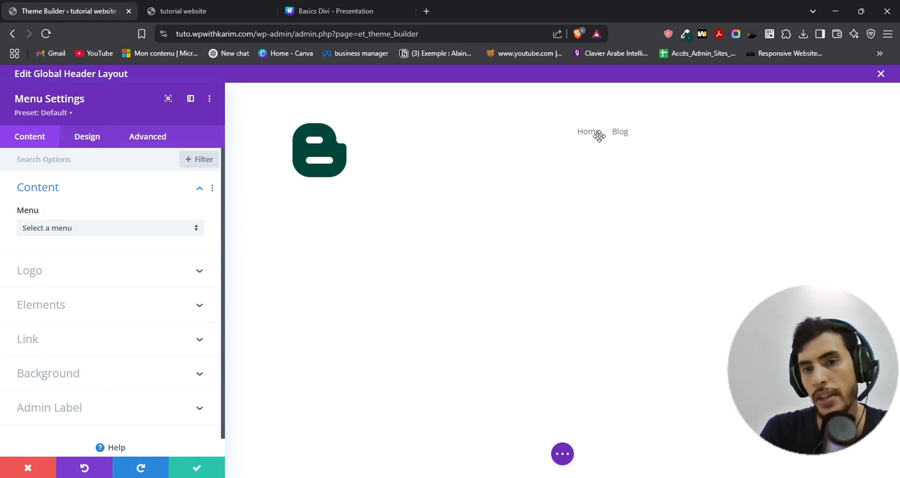
Style the menu text with black (#000000) for the active link and text colors and a 17px text size.
{"action": "left_click", "coordinate": [90, 138]}
{"action": "left_click", "coordinate": [71, 225]}
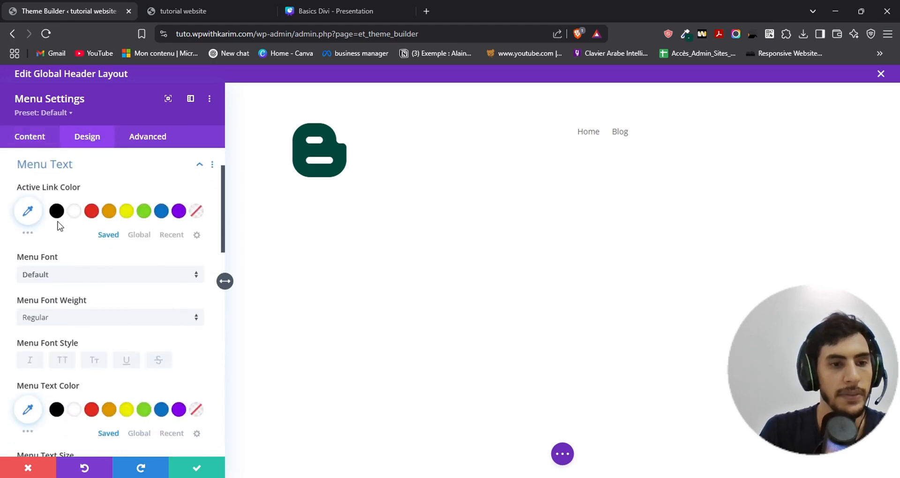
{"action": "left_click", "coordinate": [57, 212]}
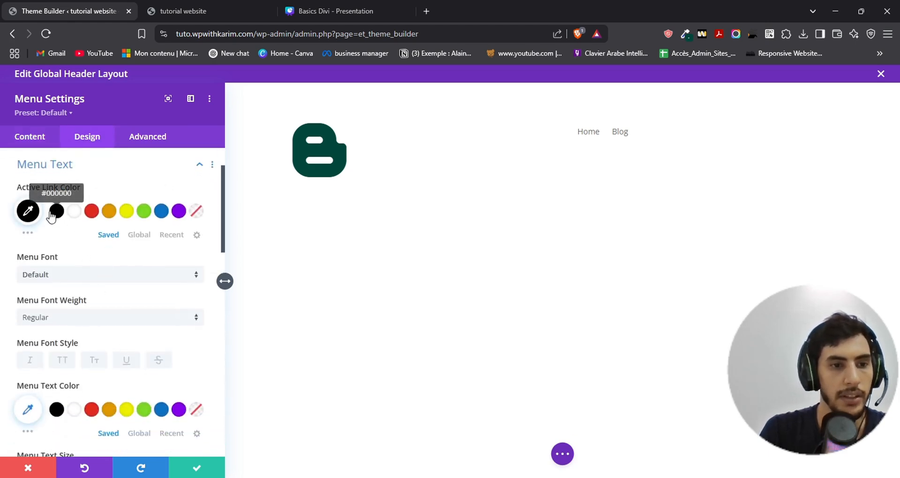
{"action": "scroll", "coordinate": [63, 268], "scroll_direction": "down", "scroll_amount": 3}
{"action": "left_click", "coordinate": [57, 297]}
{"action": "scroll", "coordinate": [109, 232], "scroll_direction": "down", "scroll_amount": 4}
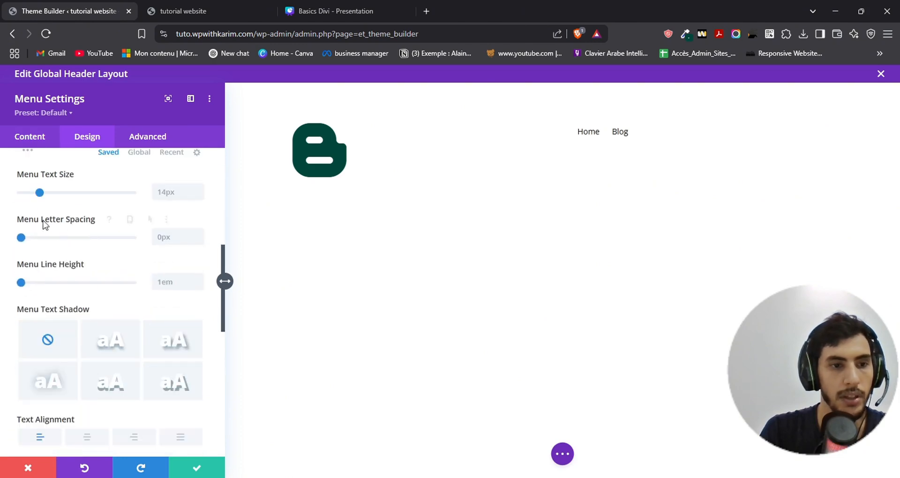
{"action": "left_click_drag", "start_coordinate": [39, 193], "coordinate": [68, 193]}
{"action": "scroll", "coordinate": [61, 322], "scroll_direction": "up", "scroll_amount": 8}
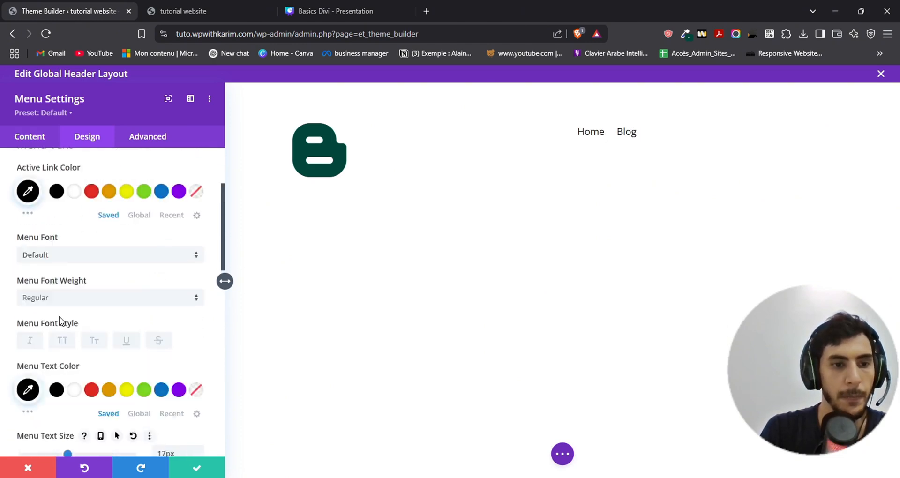
{"action": "left_click", "coordinate": [196, 471]}
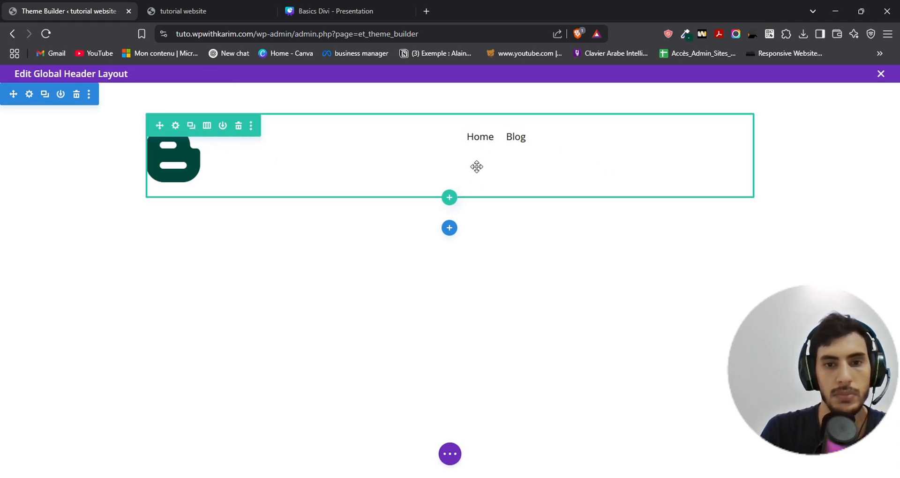
Reduce the size of the Blogger icon in the header's first column and save its settings.
{"action": "left_click", "coordinate": [276, 138]}
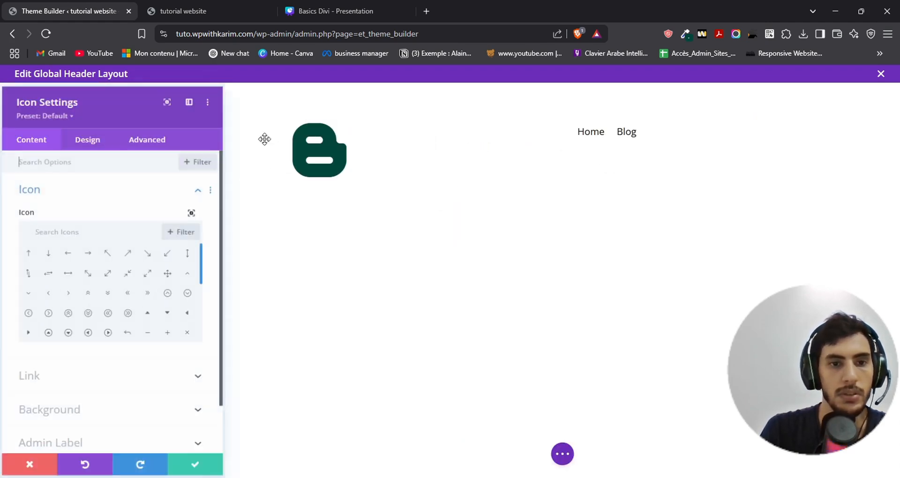
{"action": "left_click", "coordinate": [65, 143]}
{"action": "left_click", "coordinate": [77, 194]}
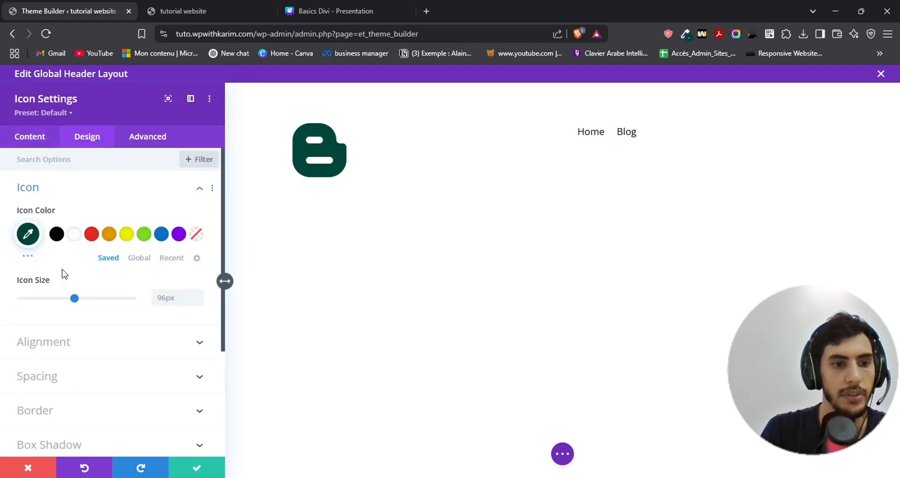
{"action": "left_click_drag", "start_coordinate": [74, 301], "coordinate": [53, 305]}
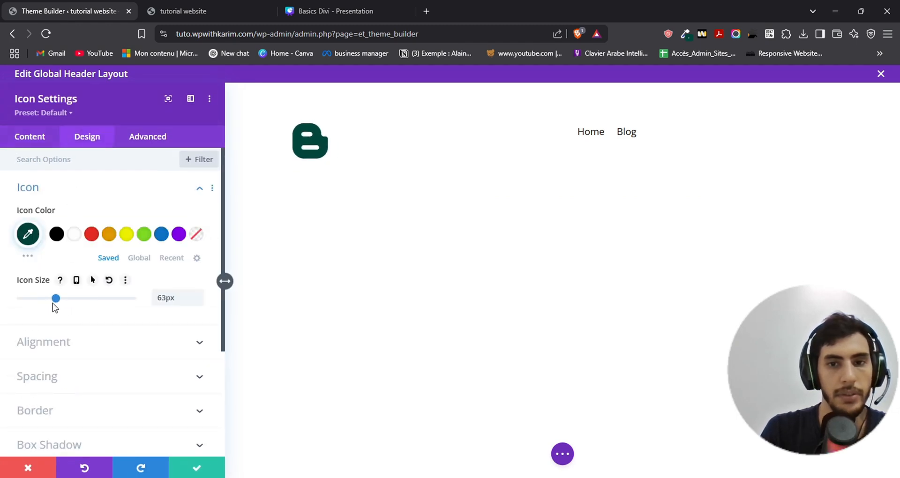
{"action": "left_click", "coordinate": [197, 468]}
Set the menu module's top and bottom padding to 25px each and save the module.
{"action": "left_click", "coordinate": [592, 136]}
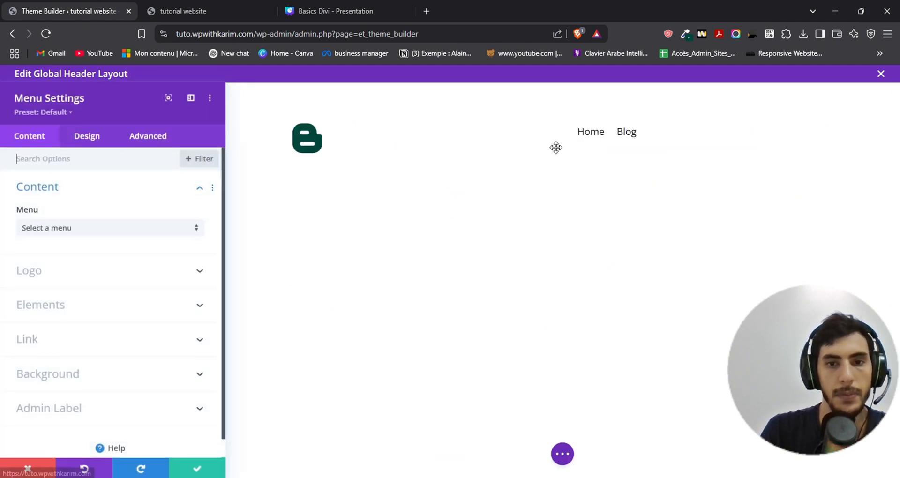
{"action": "left_click", "coordinate": [87, 139]}
{"action": "scroll", "coordinate": [65, 300], "scroll_direction": "down", "scroll_amount": 4}
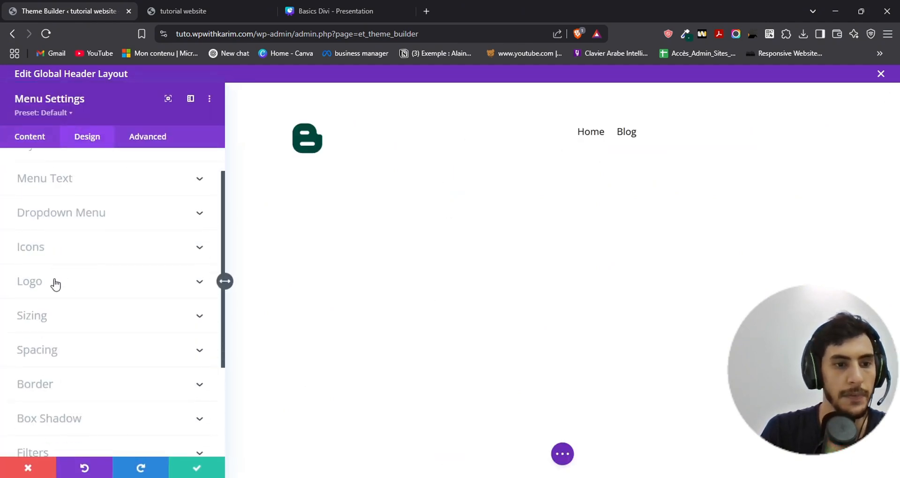
{"action": "left_click", "coordinate": [42, 226]}
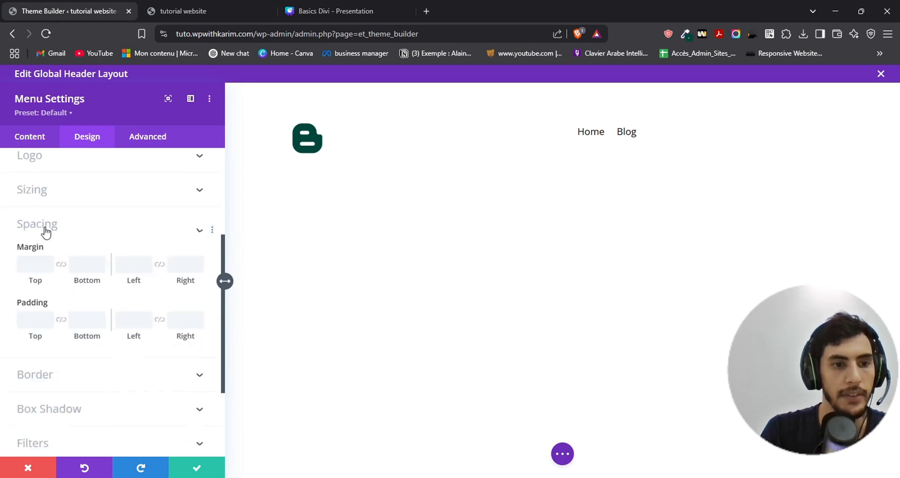
{"action": "left_click", "coordinate": [34, 258]}
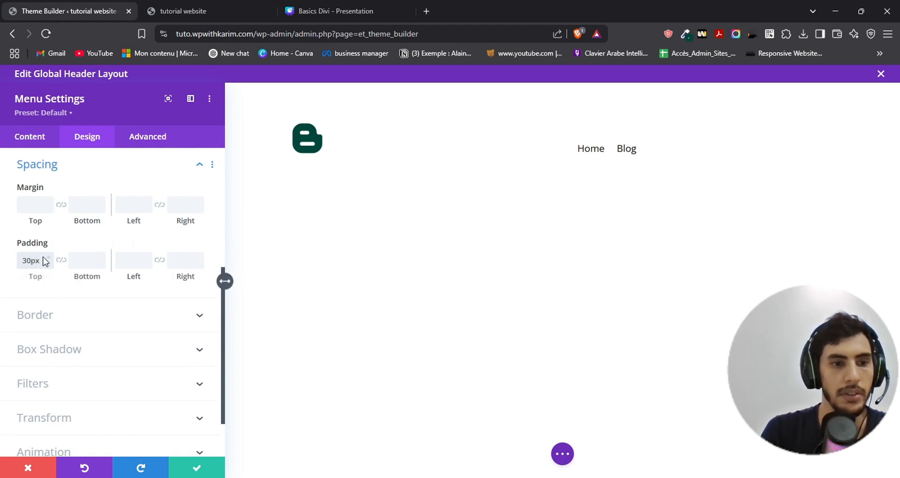
{"action": "left_click_drag", "start_coordinate": [44, 259], "coordinate": [111, 267]}
{"action": "double_click", "coordinate": [22, 262]}
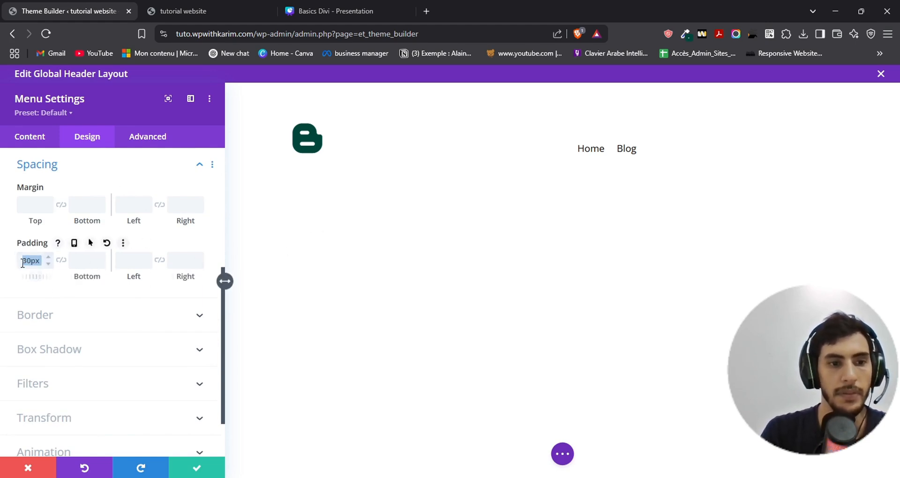
{"action": "type", "text": "25"}
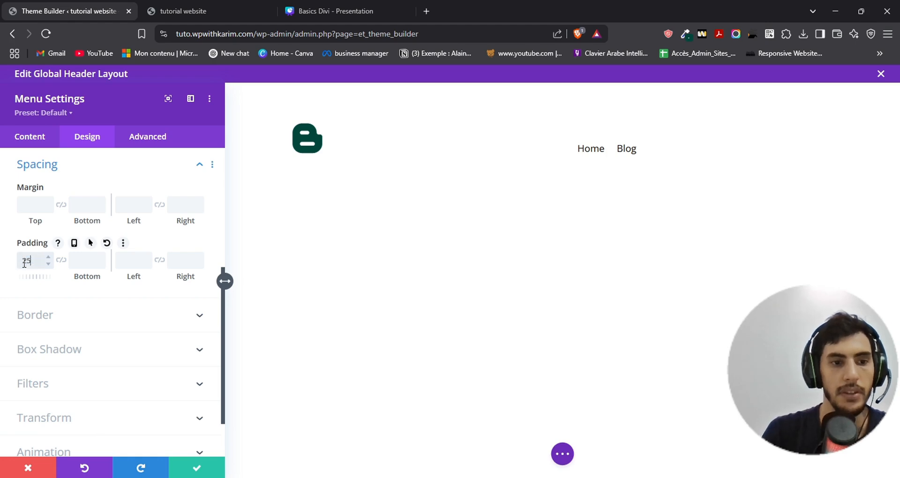
{"action": "left_click", "coordinate": [94, 258]}
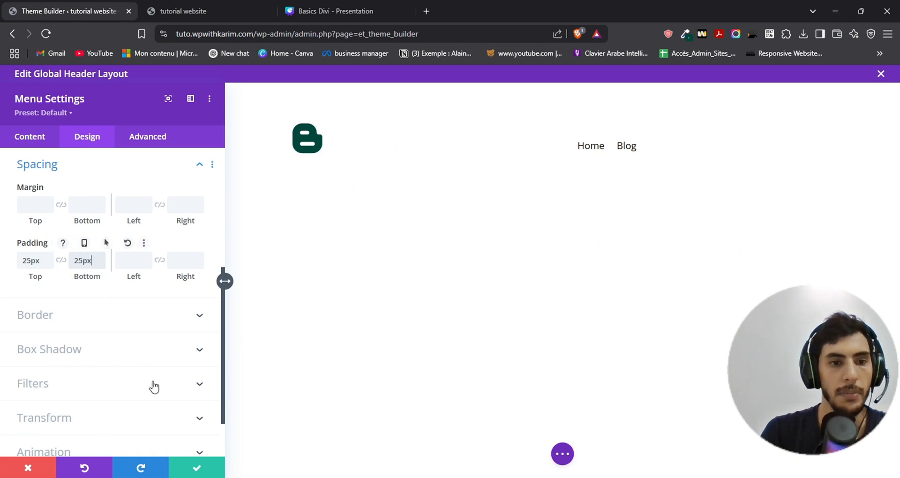
{"action": "left_click", "coordinate": [193, 468]}
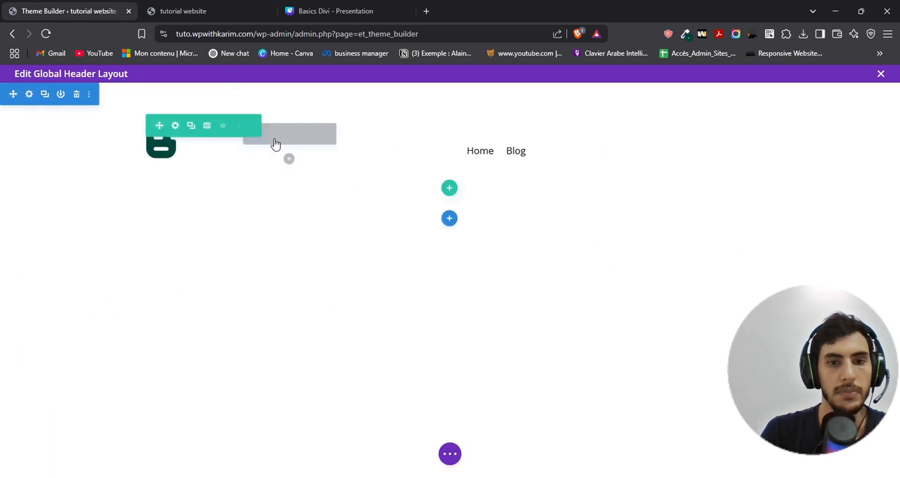
Right-align the menu module's text so its links sit at the row's right edge, and save the module.
{"action": "left_click", "coordinate": [589, 134]}
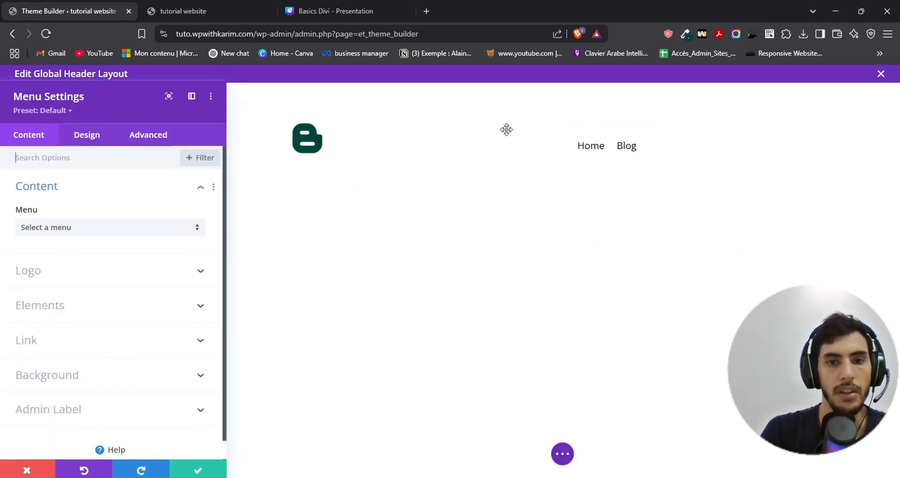
{"action": "left_click", "coordinate": [94, 144]}
{"action": "left_click", "coordinate": [66, 190]}
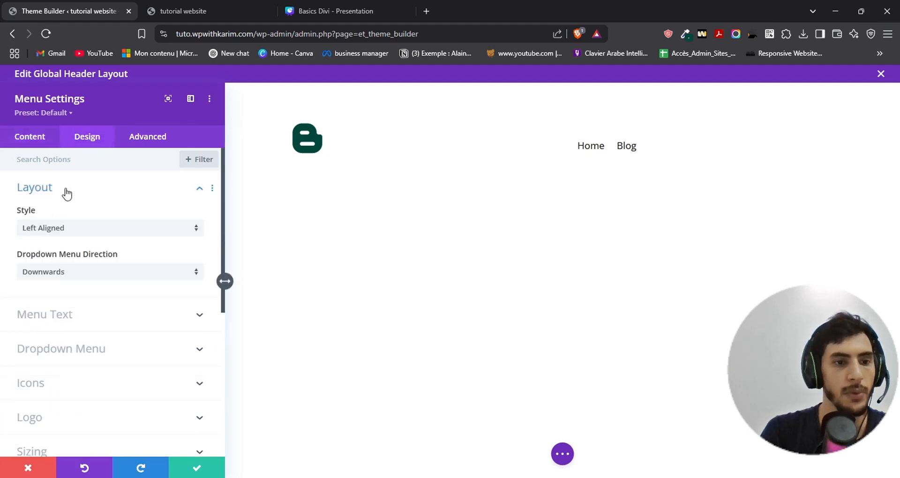
{"action": "left_click", "coordinate": [45, 314]}
{"action": "scroll", "coordinate": [125, 286], "scroll_direction": "down", "scroll_amount": 5}
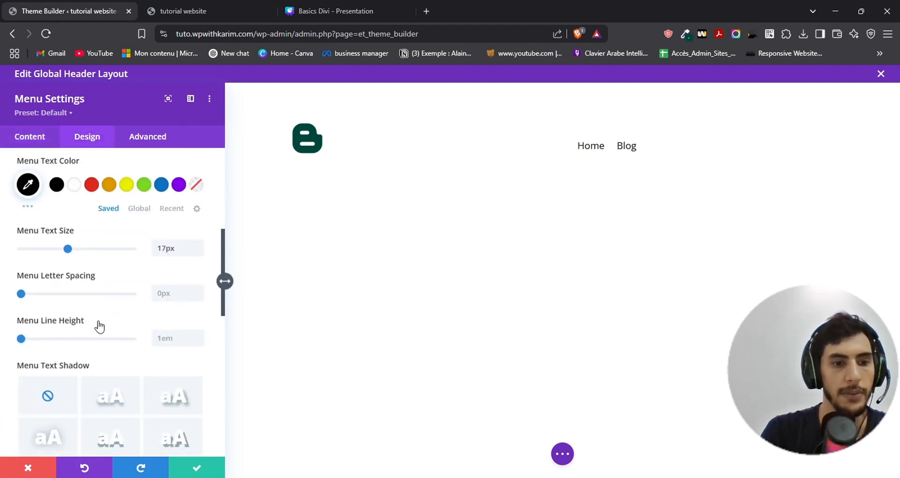
{"action": "scroll", "coordinate": [96, 325], "scroll_direction": "up", "scroll_amount": 2}
{"action": "scroll", "coordinate": [94, 282], "scroll_direction": "down", "scroll_amount": 6}
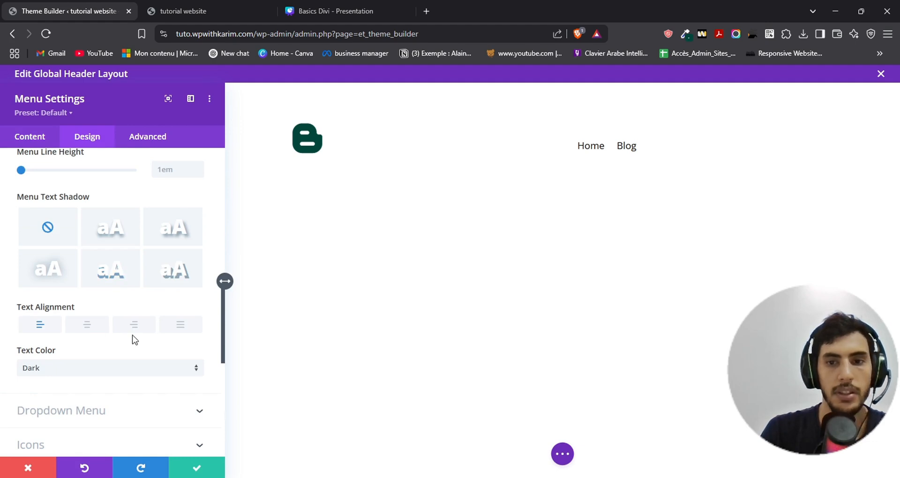
{"action": "left_click", "coordinate": [153, 329]}
{"action": "left_click", "coordinate": [197, 468]}
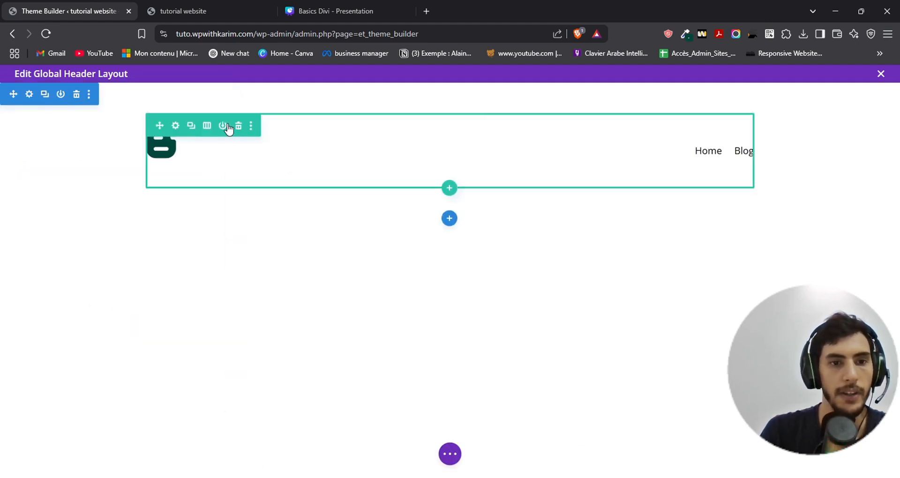
Set the header section's top and bottom margin and its top and bottom padding to 0px.
{"action": "left_click", "coordinate": [29, 95]}
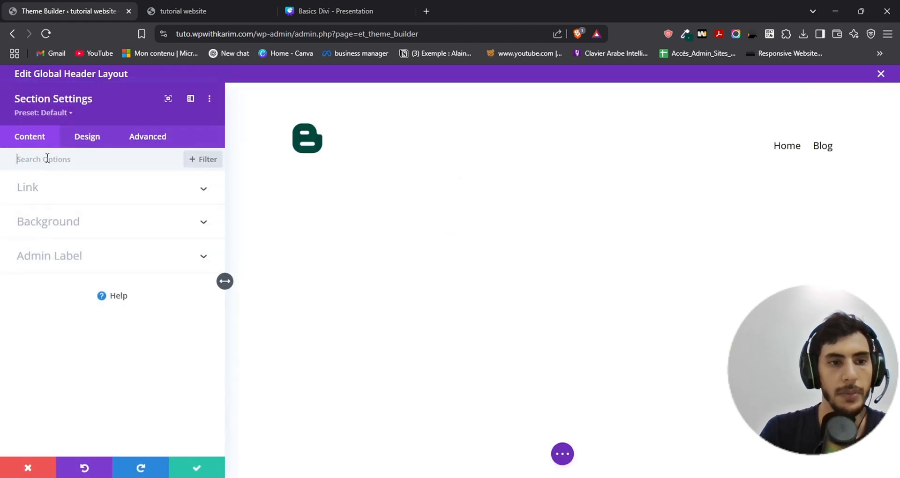
{"action": "left_click", "coordinate": [85, 147]}
{"action": "left_click", "coordinate": [61, 291]}
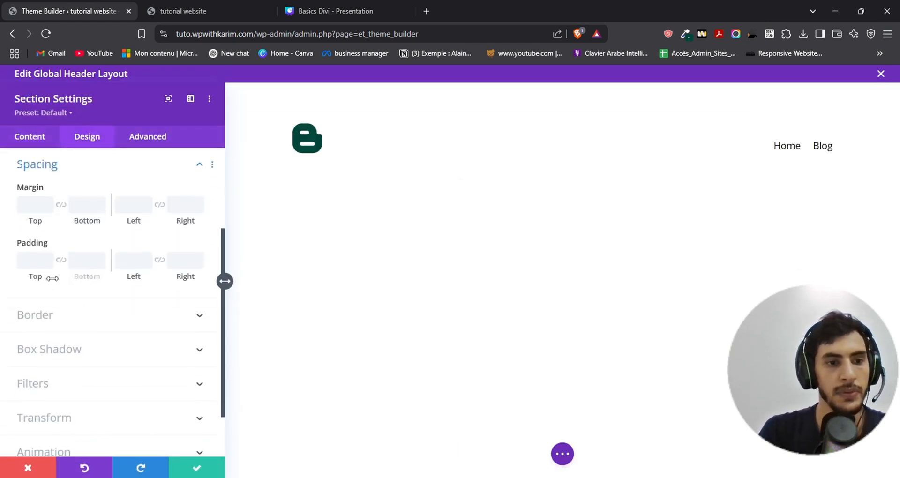
{"action": "left_click", "coordinate": [82, 261]}
{"action": "left_click", "coordinate": [24, 255]}
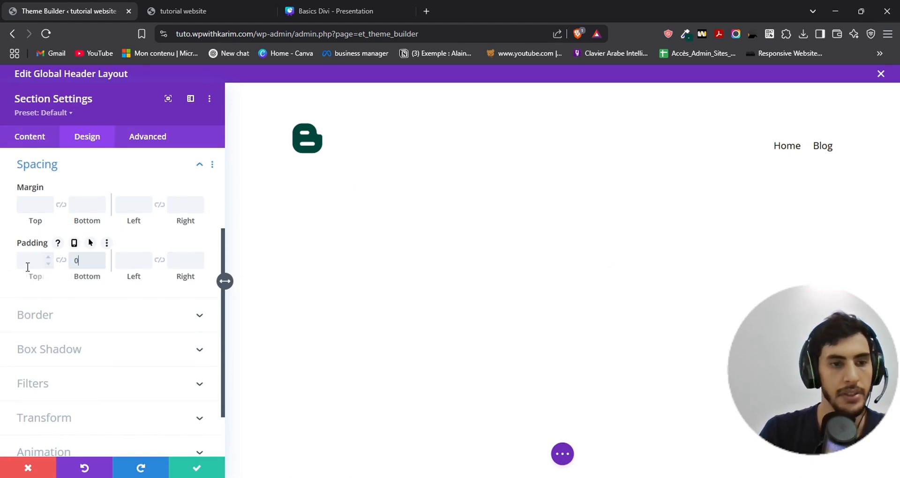
{"action": "left_click", "coordinate": [29, 265]}
{"action": "type", "text": "0"}
{"action": "left_click", "coordinate": [36, 207]}
{"action": "type", "text": "0"}
{"action": "left_click", "coordinate": [84, 206]}
{"action": "type", "text": "0"}
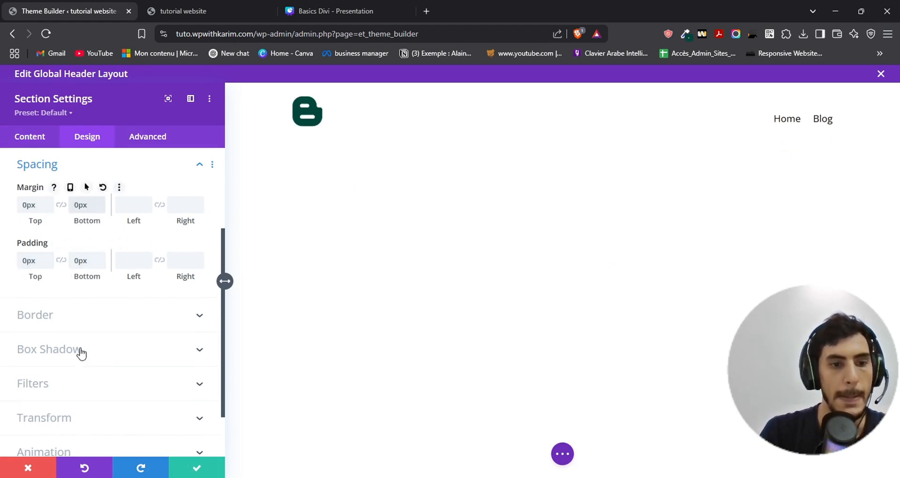
Try the saved blue color as the header section's background.
{"action": "left_click", "coordinate": [21, 137]}
{"action": "left_click", "coordinate": [65, 223]}
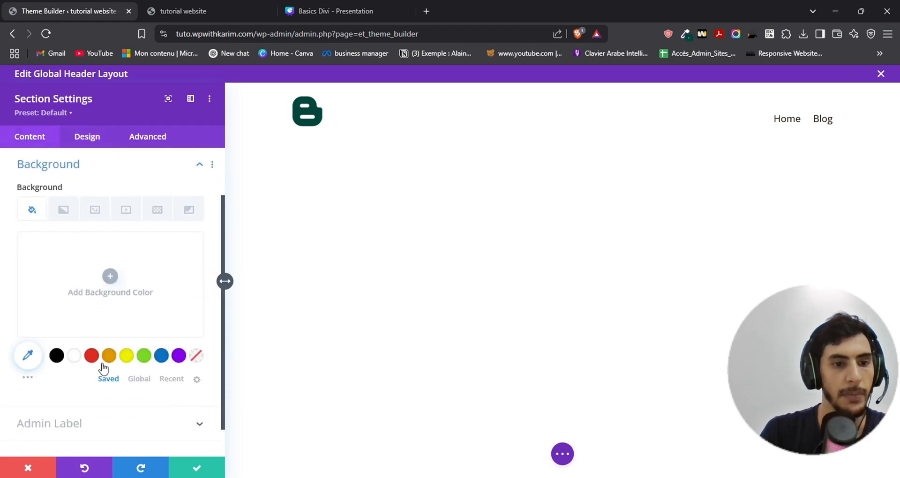
{"action": "left_click", "coordinate": [162, 362]}
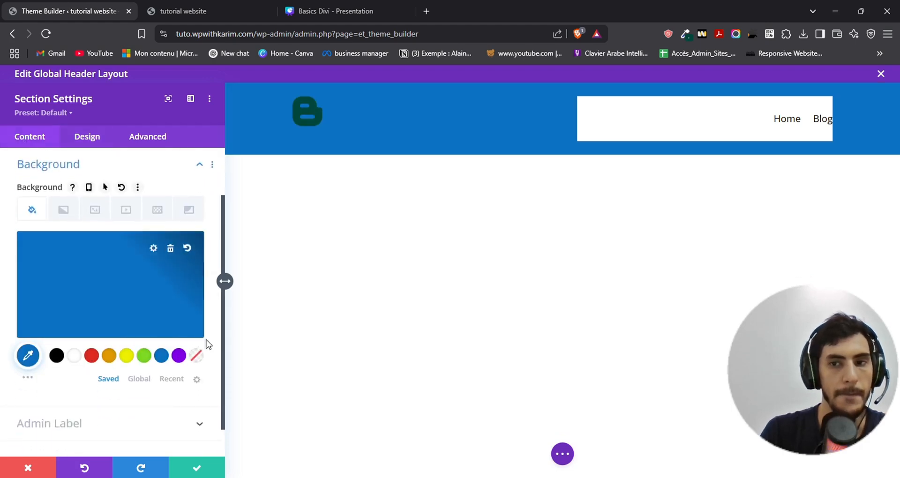
Sample the light grey background behind the bordered feature boxes on the live home page, and return to the header editor.
{"action": "left_click", "coordinate": [183, 11]}
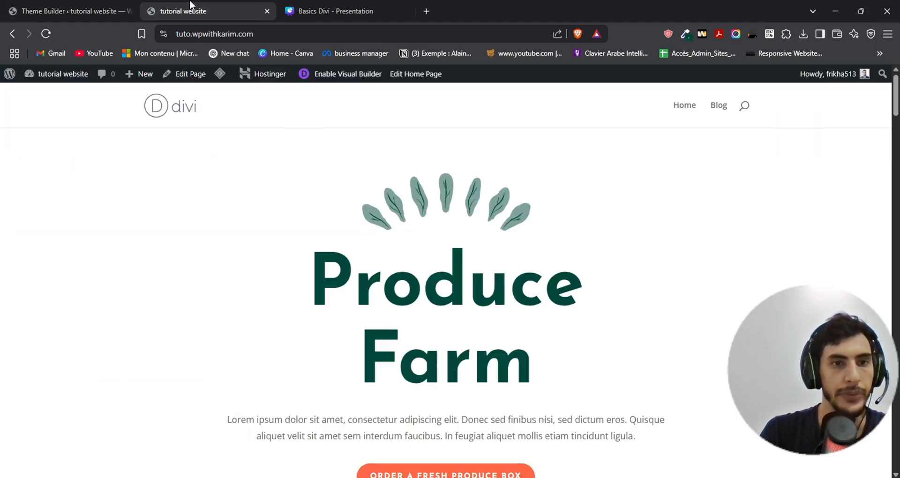
{"action": "scroll", "coordinate": [308, 275], "scroll_direction": "down", "scroll_amount": 10}
{"action": "scroll", "coordinate": [308, 275], "scroll_direction": "up", "scroll_amount": 5}
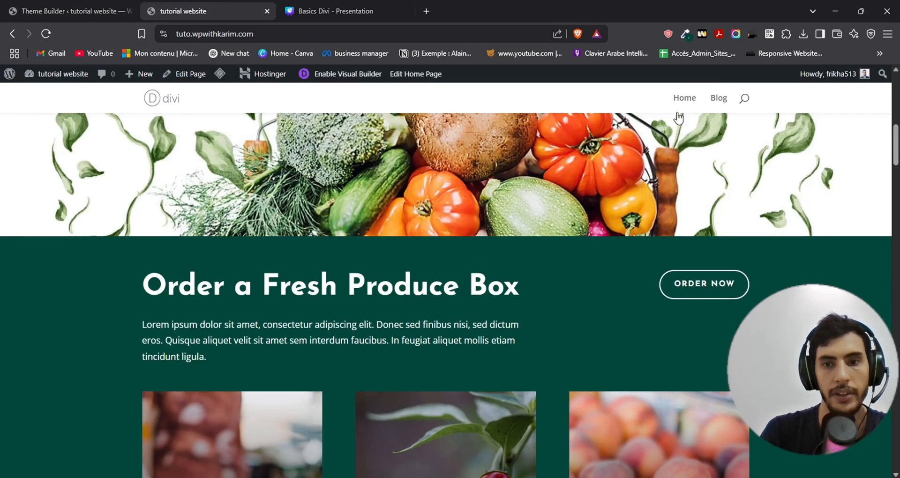
{"action": "scroll", "coordinate": [667, 263], "scroll_direction": "up", "scroll_amount": 4}
{"action": "scroll", "coordinate": [664, 263], "scroll_direction": "down", "scroll_amount": 4}
{"action": "scroll", "coordinate": [655, 286], "scroll_direction": "down", "scroll_amount": 15}
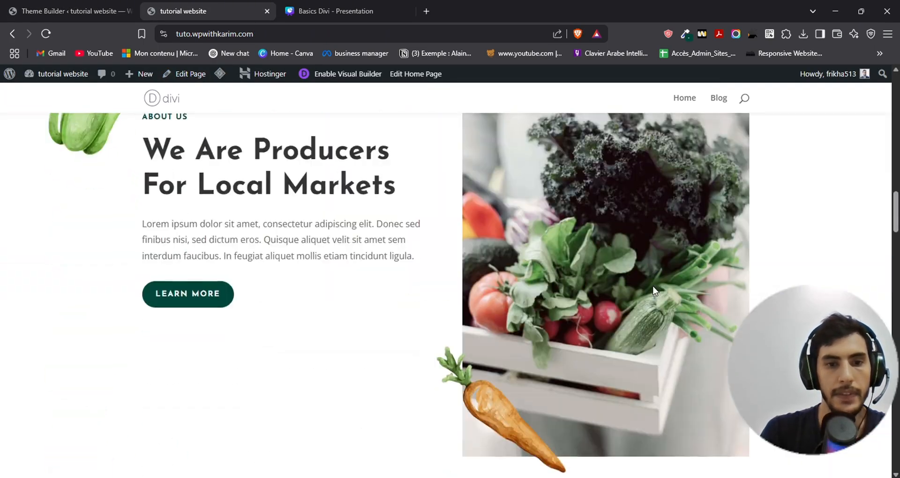
{"action": "scroll", "coordinate": [657, 294], "scroll_direction": "down", "scroll_amount": 5}
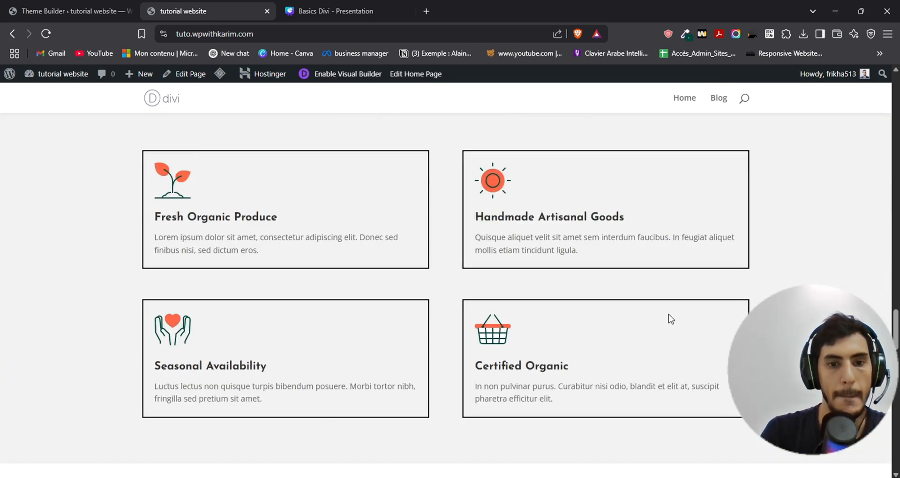
{"action": "scroll", "coordinate": [669, 318], "scroll_direction": "up", "scroll_amount": 7}
{"action": "scroll", "coordinate": [669, 311], "scroll_direction": "down", "scroll_amount": 7}
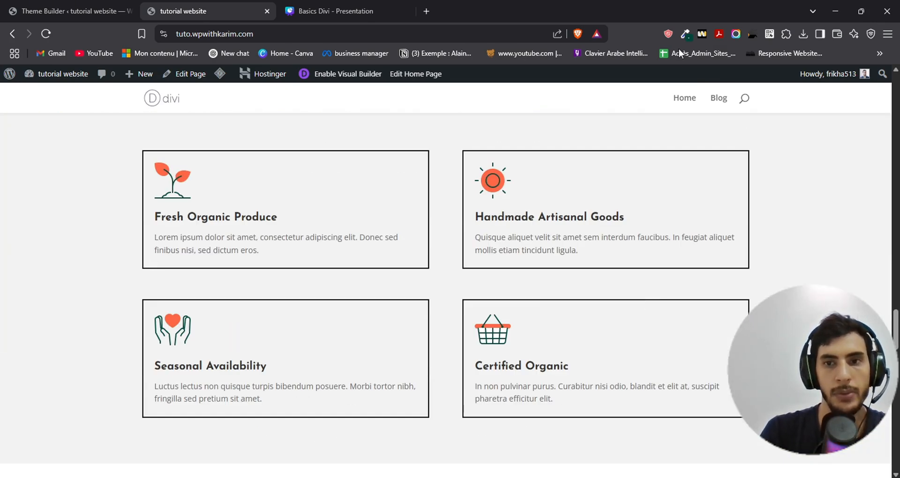
{"action": "left_click", "coordinate": [686, 33]}
{"action": "left_click", "coordinate": [71, 206]}
{"action": "left_click", "coordinate": [69, 6]}
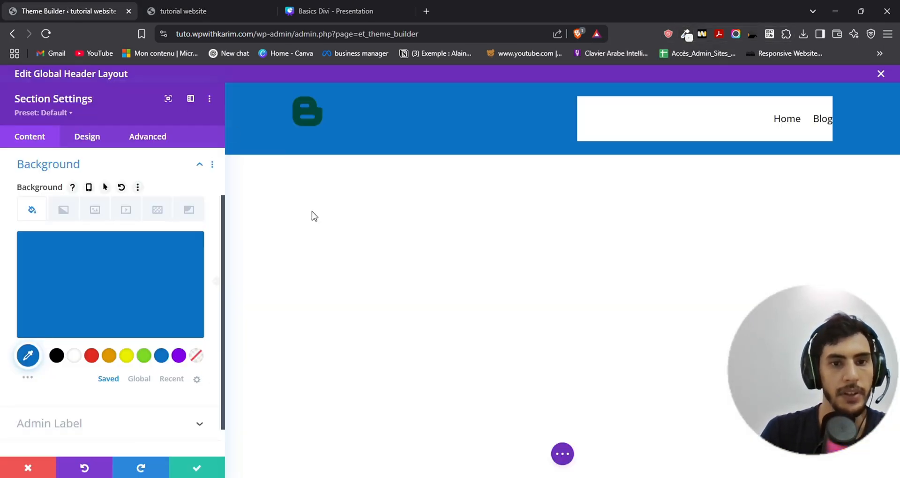
Replace the header section's background color with the sampled light grey #F2F2F2 and save the section settings.
{"action": "left_click", "coordinate": [65, 246]}
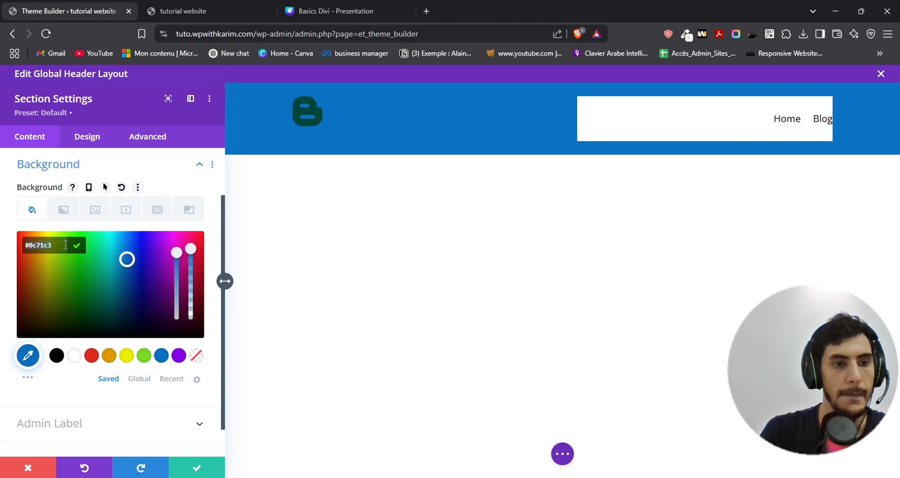
{"action": "type", "text": "0"}
{"action": "left_click", "coordinate": [77, 248]}
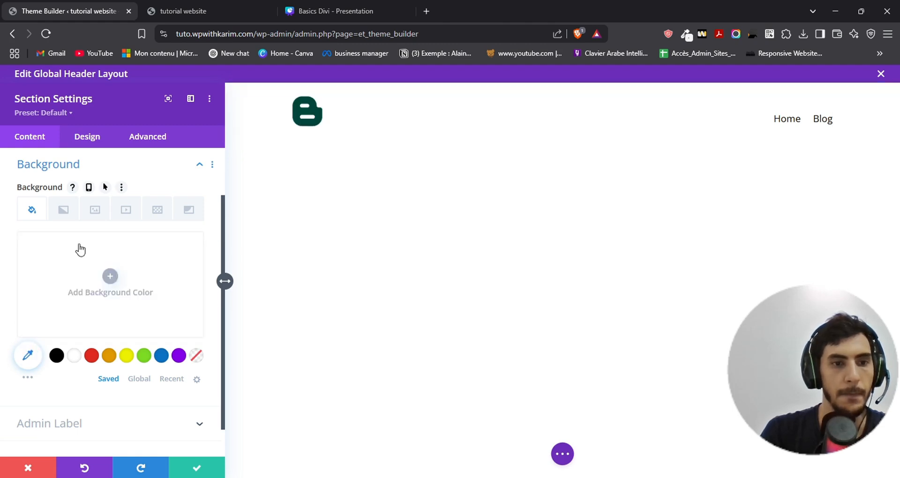
{"action": "left_click", "coordinate": [59, 281]}
{"action": "double_click", "coordinate": [49, 245]}
{"action": "type", "text": "f0f0f0"}
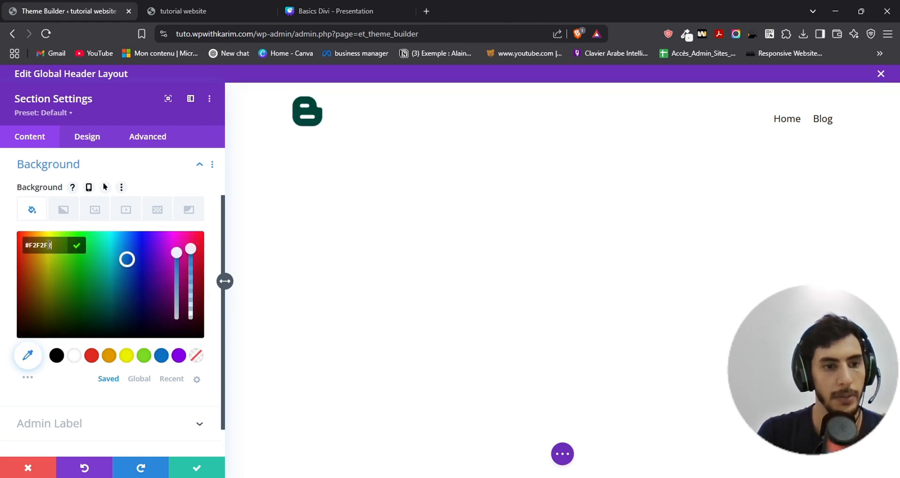
{"action": "left_click", "coordinate": [76, 249]}
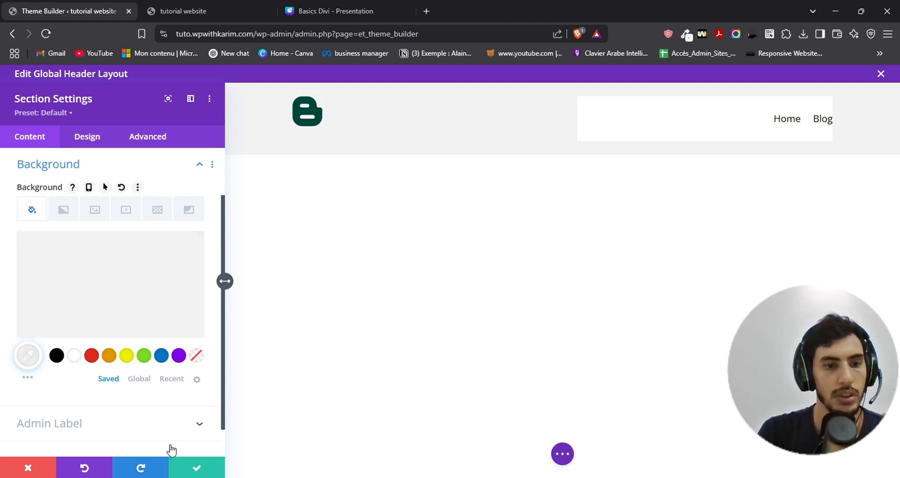
{"action": "left_click", "coordinate": [201, 468]}
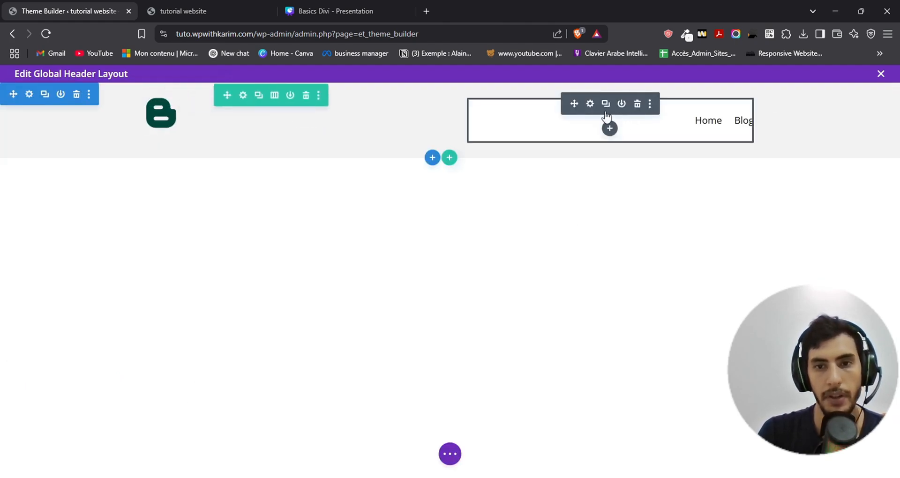
Remove the white background color from the menu module and save its settings.
{"action": "left_click", "coordinate": [590, 104]}
{"action": "scroll", "coordinate": [75, 311], "scroll_direction": "down", "scroll_amount": 1}
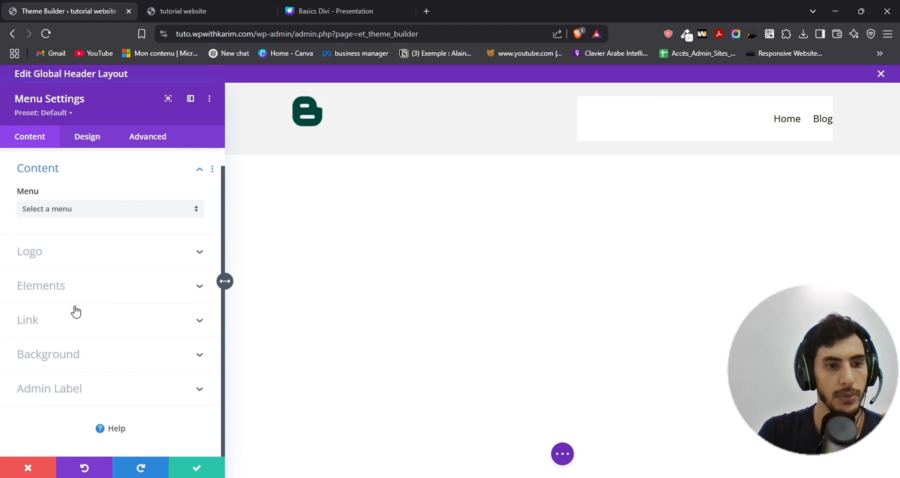
{"action": "left_click", "coordinate": [84, 361]}
{"action": "left_click", "coordinate": [187, 251]}
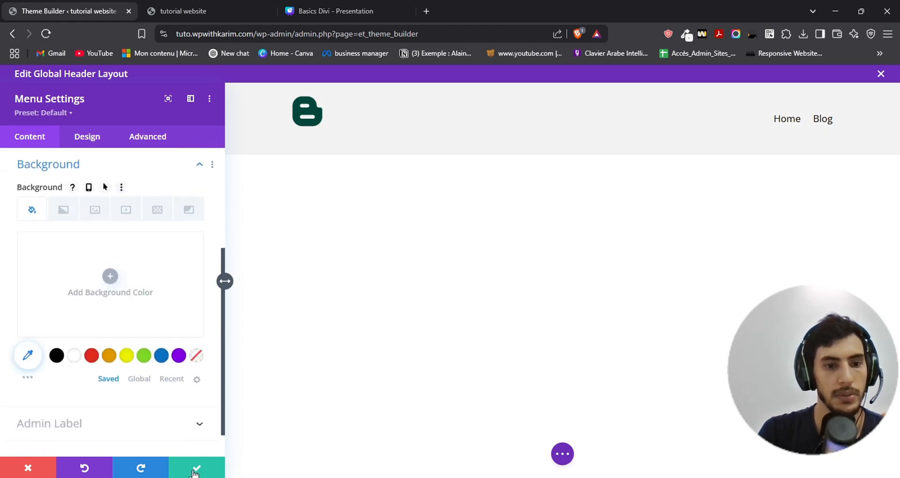
{"action": "left_click", "coordinate": [197, 467]}
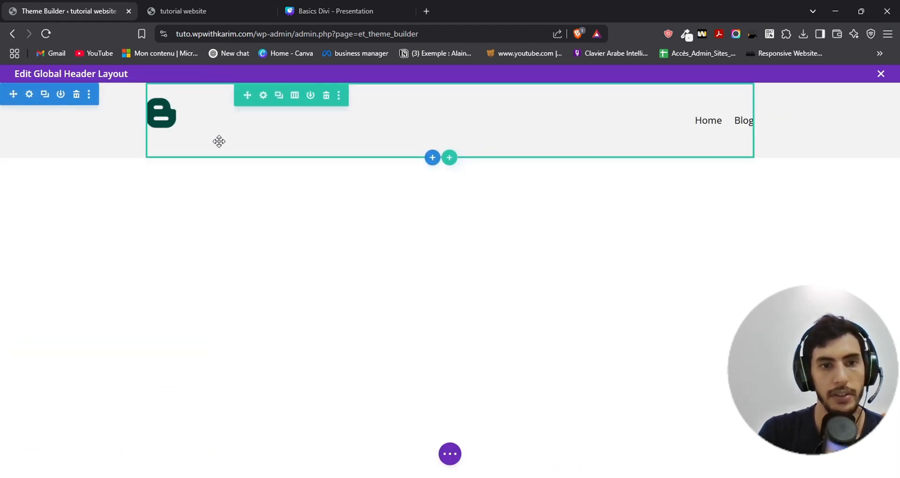
Save and close the global header layout, and save the Theme Builder changes.
{"action": "left_click", "coordinate": [448, 456]}
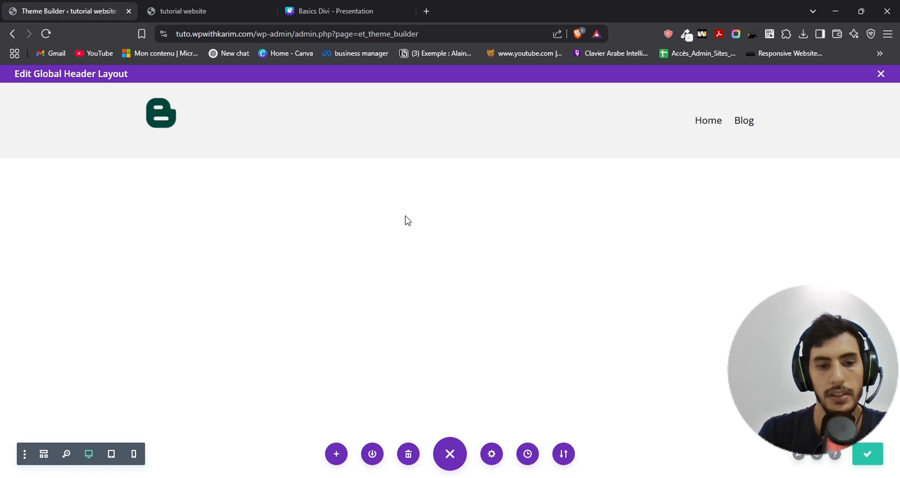
{"action": "left_click", "coordinate": [881, 74]}
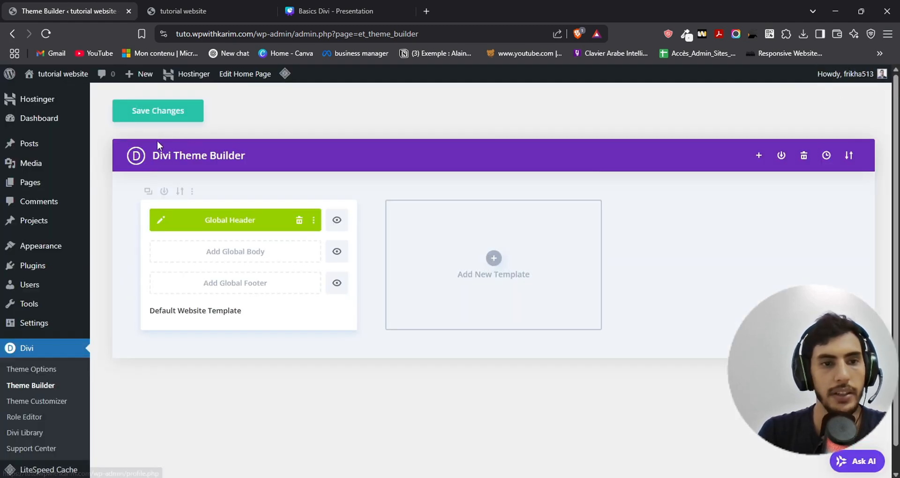
{"action": "left_click", "coordinate": [176, 115]}
Reload the live home page and examine the new global header above the page content.
{"action": "left_click", "coordinate": [182, 11]}
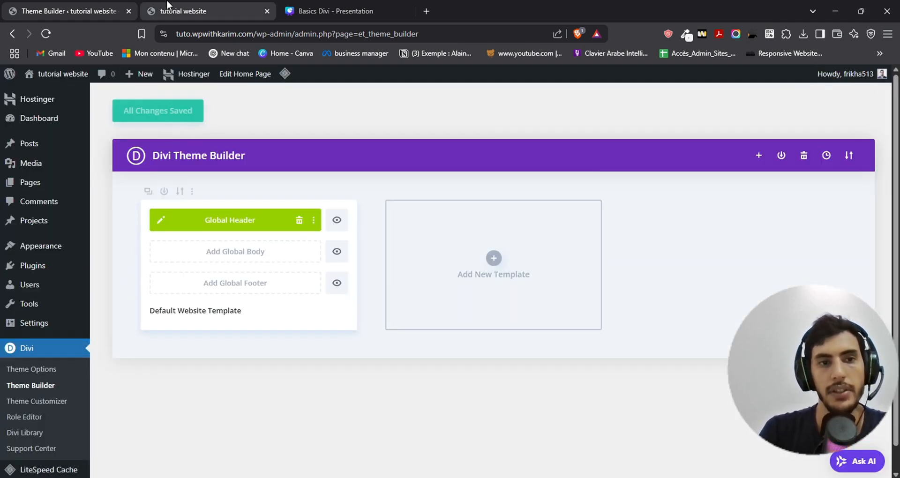
{"action": "left_click", "coordinate": [46, 34]}
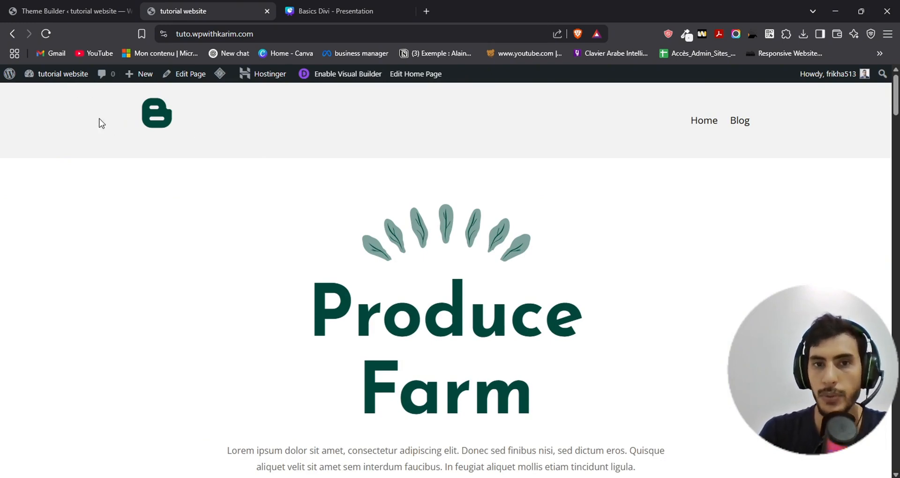
{"action": "left_click", "coordinate": [93, 15]}
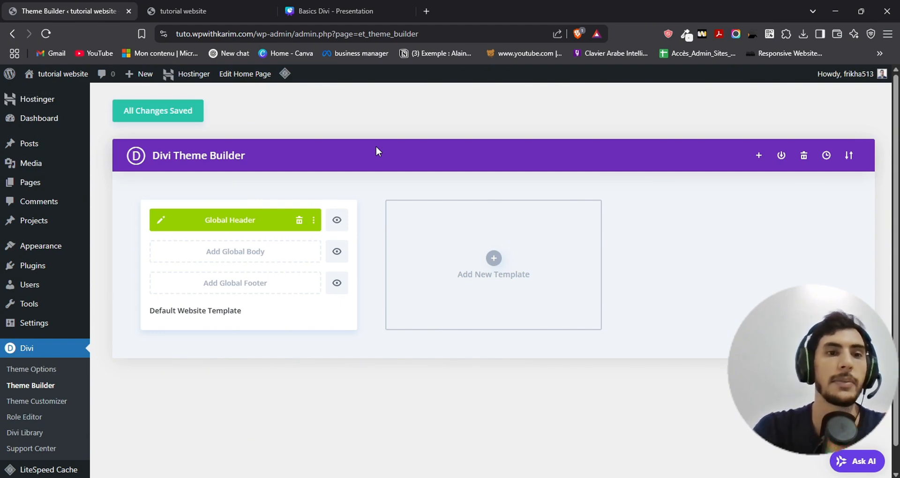
{"action": "left_click", "coordinate": [183, 11]}
{"action": "scroll", "coordinate": [176, 217], "scroll_direction": "down", "scroll_amount": 1}
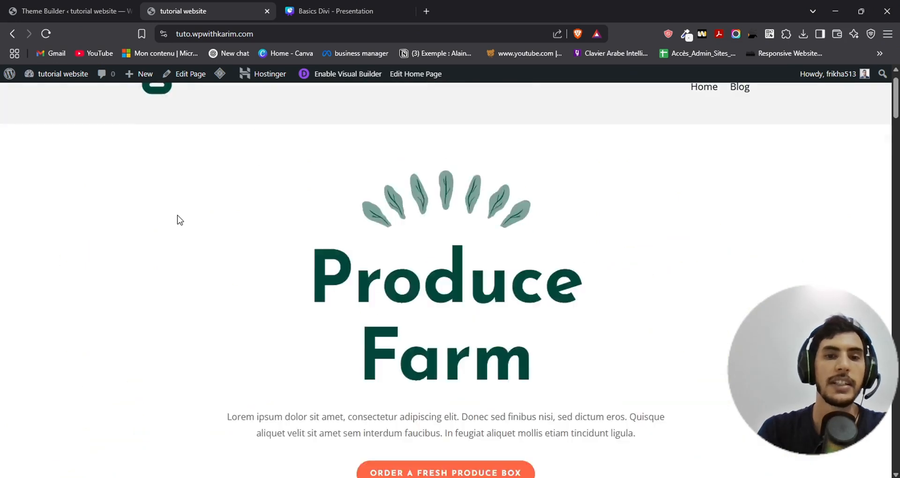
{"action": "scroll", "coordinate": [180, 220], "scroll_direction": "up", "scroll_amount": 1}
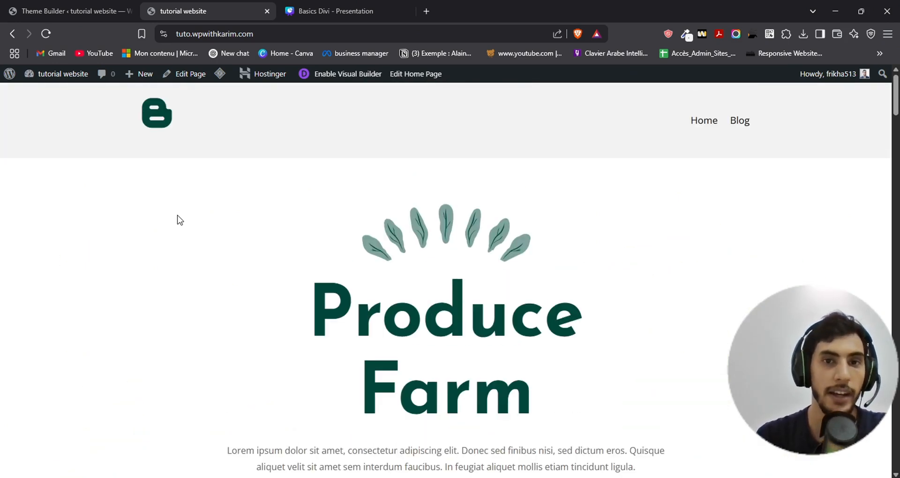